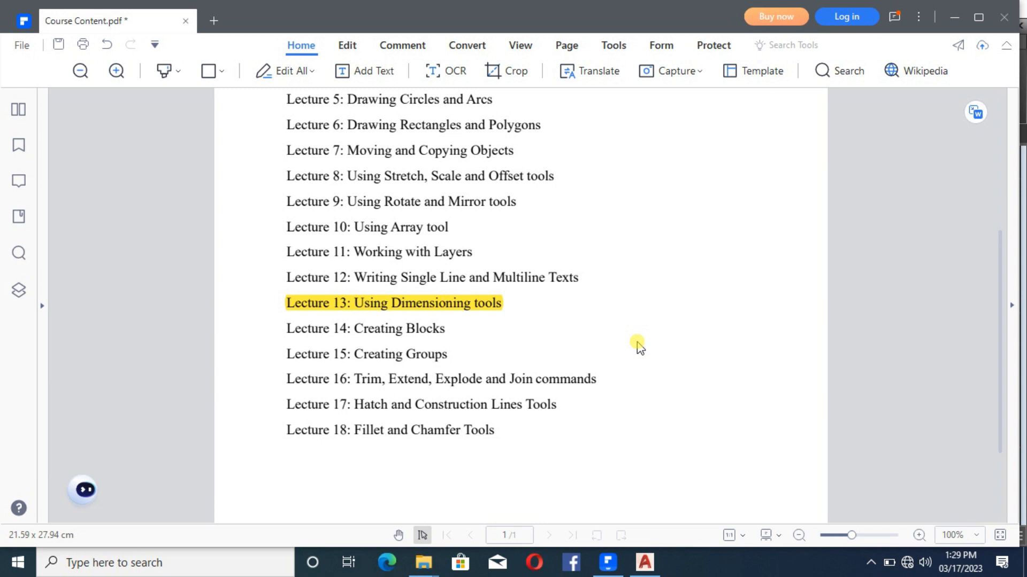
Switch to AutoCAD and review the dimension types available for annotating the drawing.
click(644, 563)
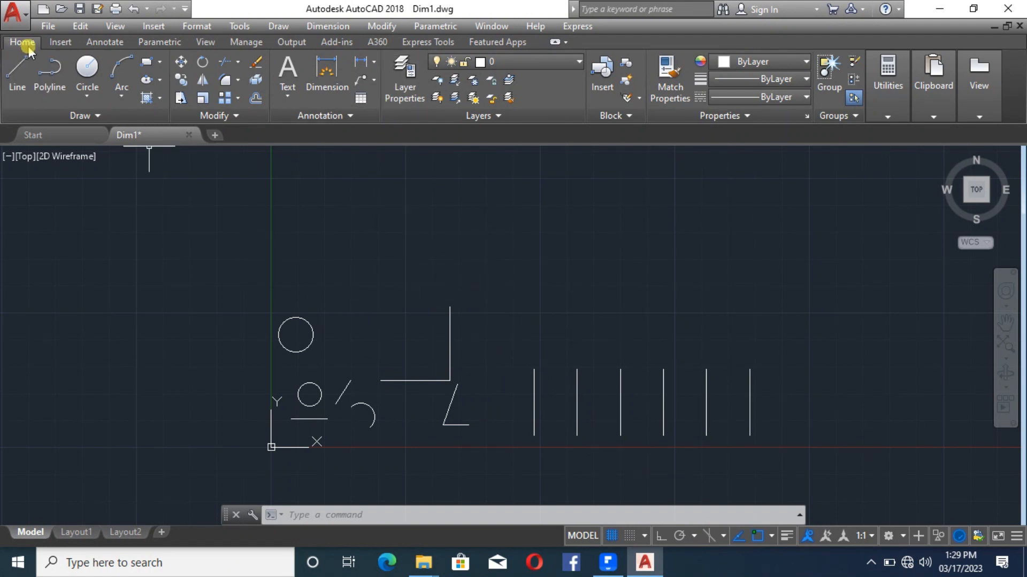
click(375, 62)
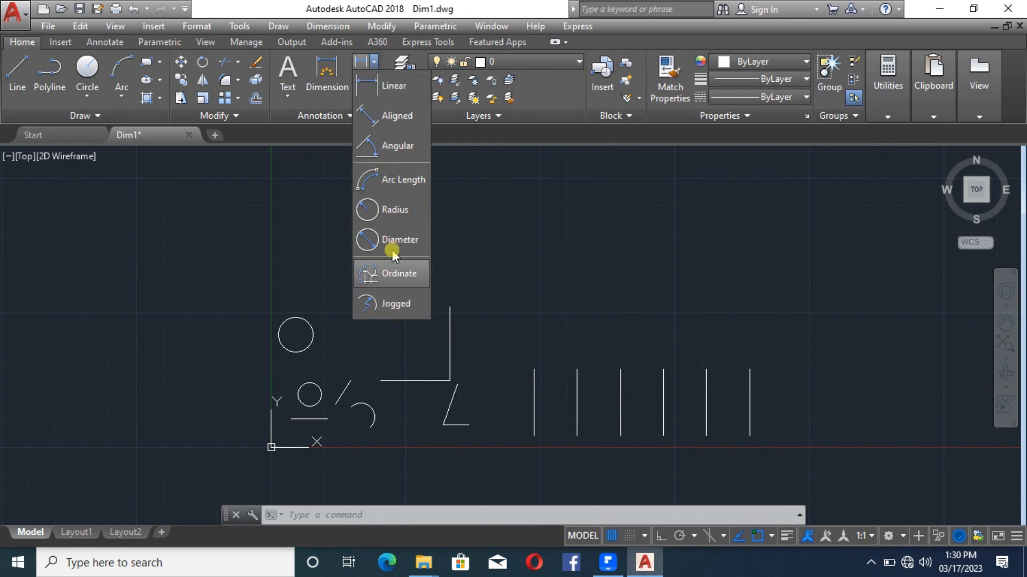
click(495, 278)
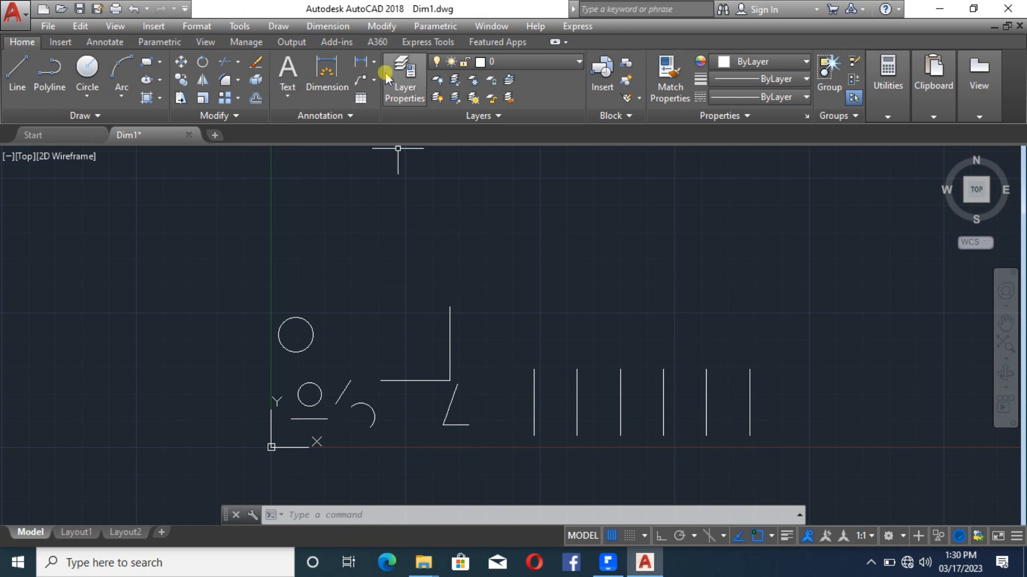
click(374, 62)
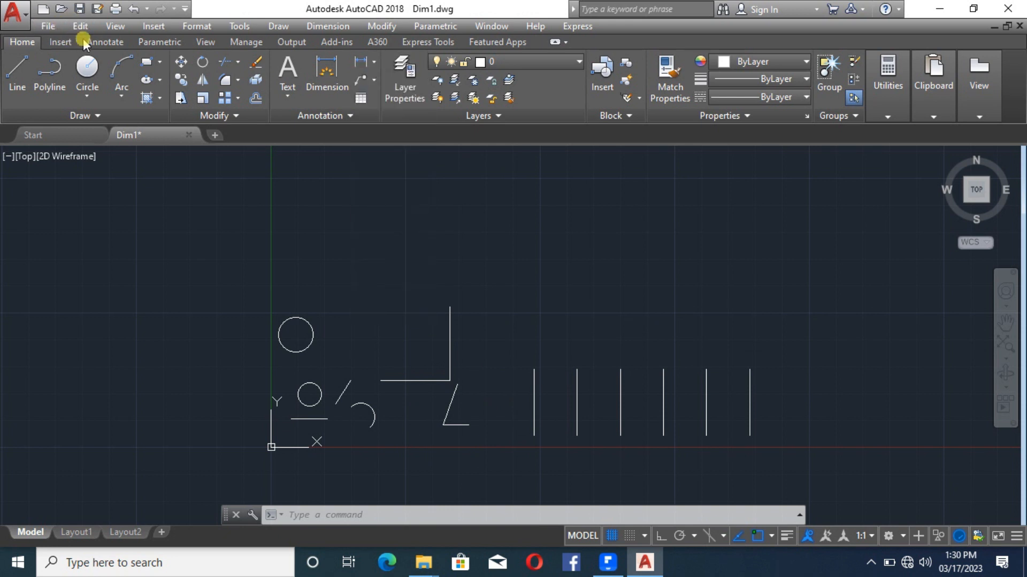
click(100, 42)
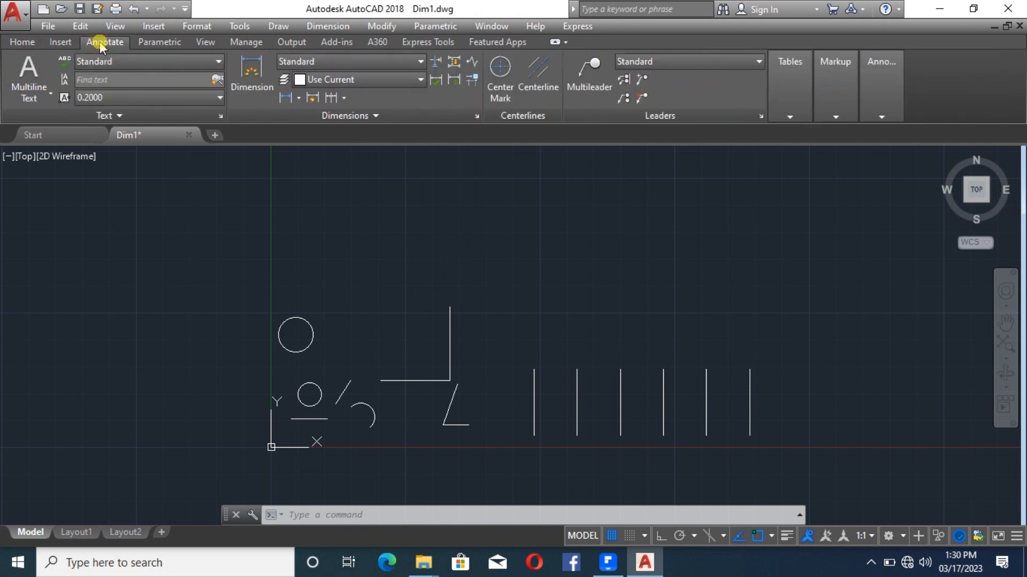
click(297, 99)
click(23, 43)
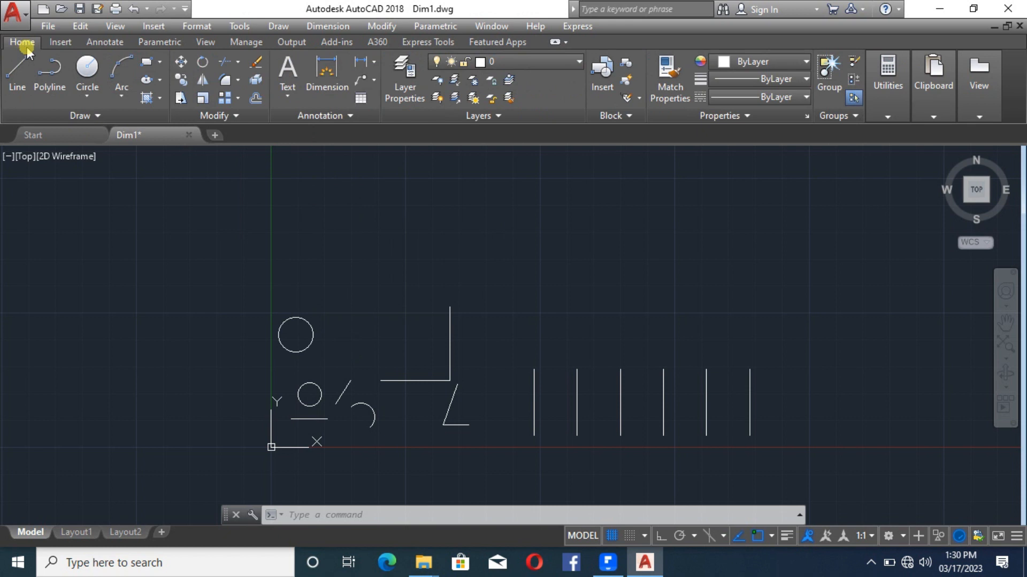
click(374, 63)
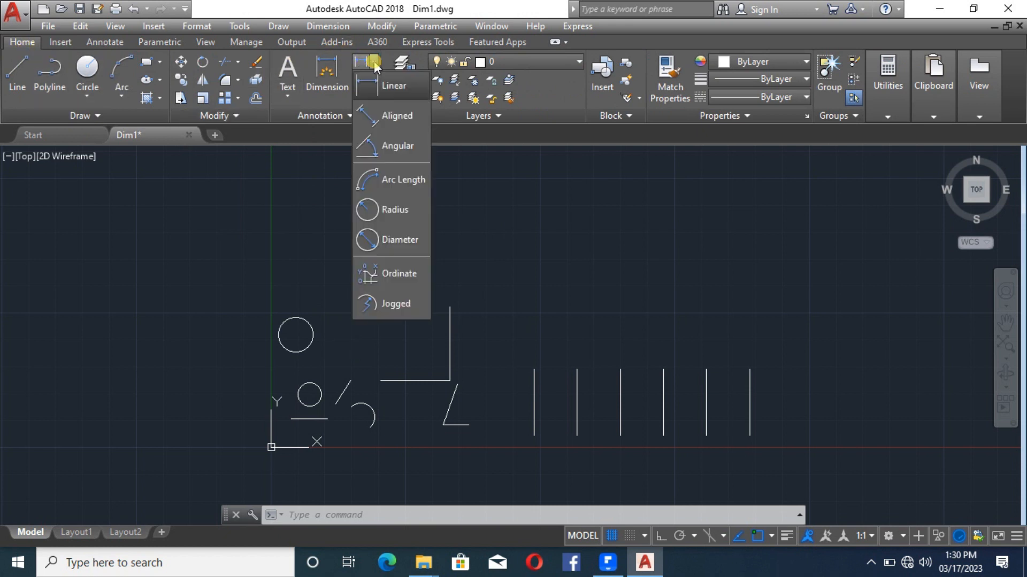
click(385, 95)
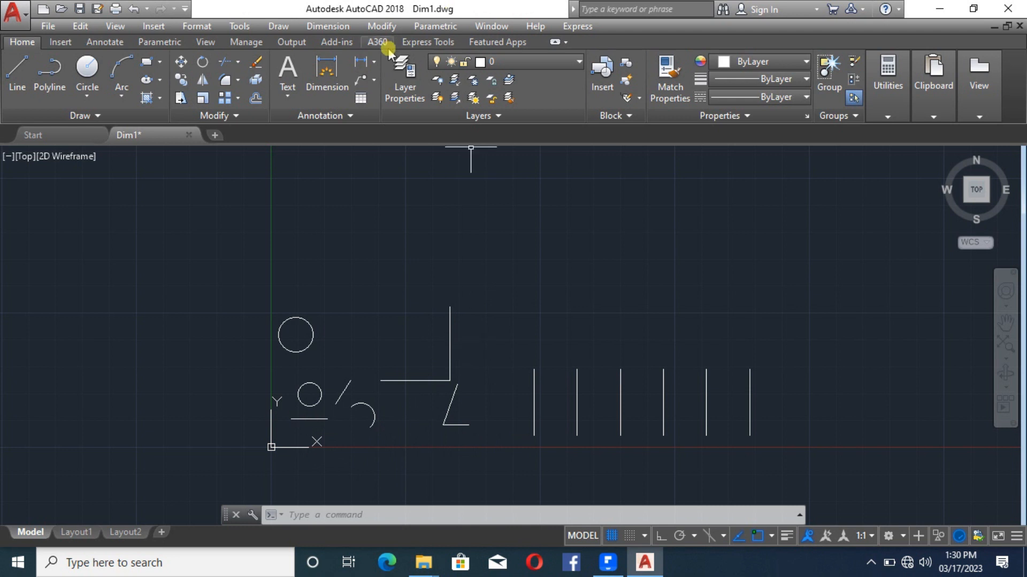
Add a linear dimension between the endpoints of the horizontal line under the small circle, placing it just below the line.
click(379, 62)
click(381, 87)
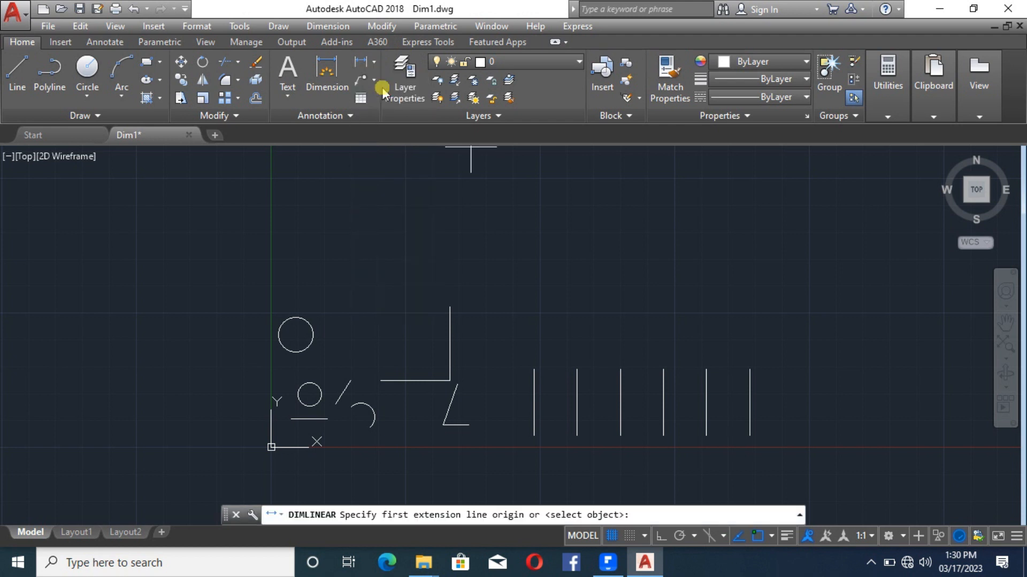
scroll(284, 428, up, 7)
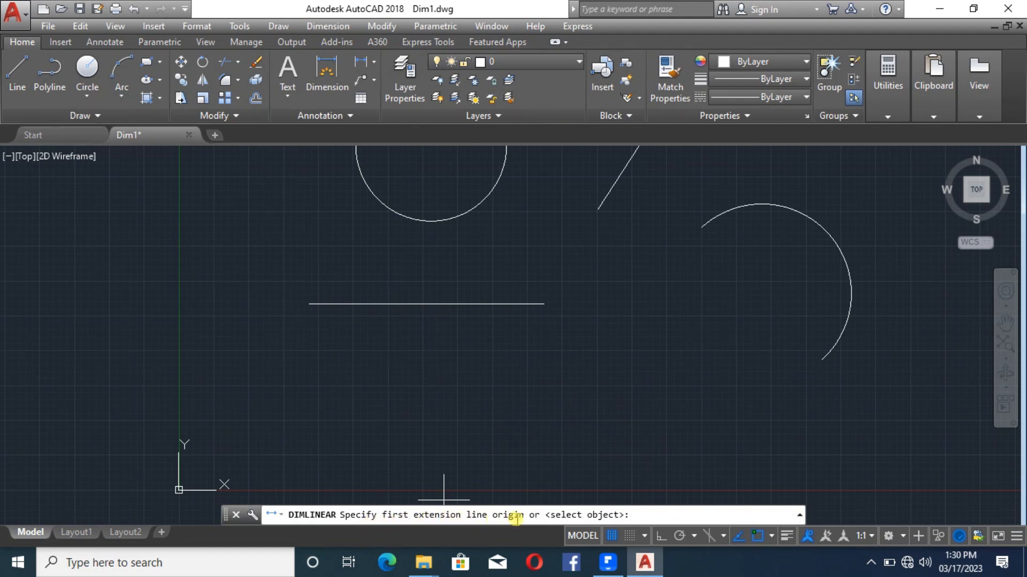
click(310, 304)
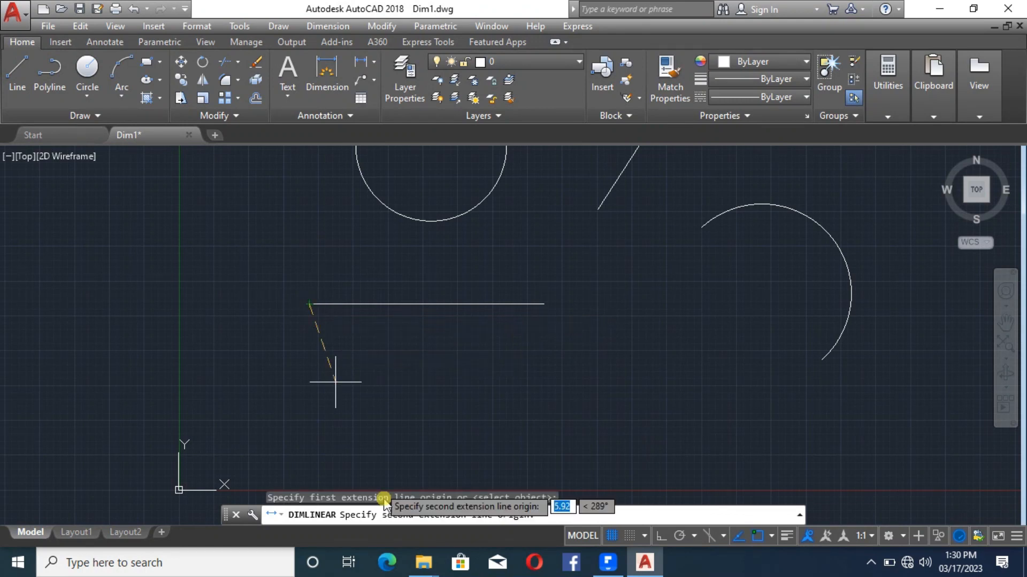
click(543, 304)
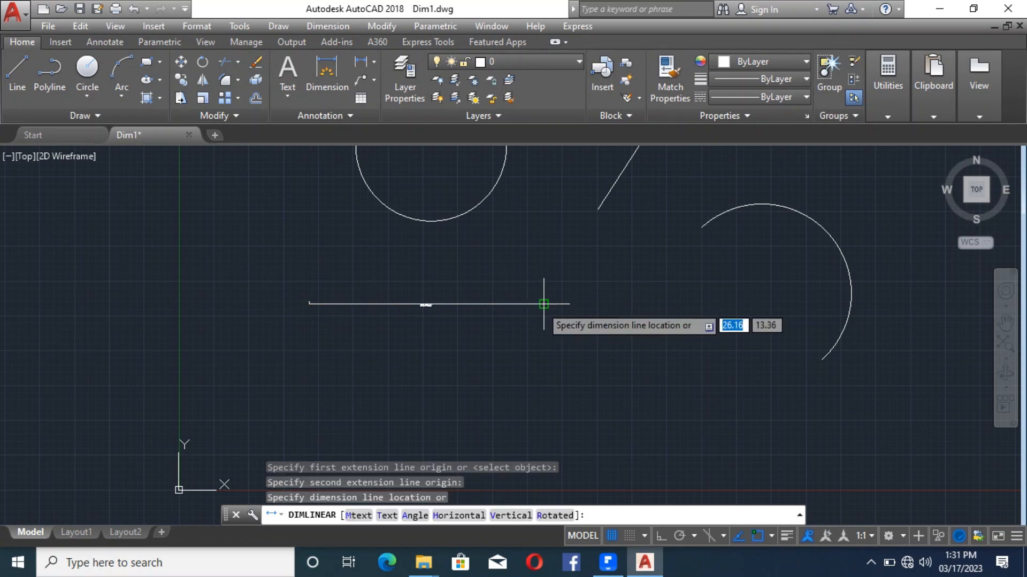
scroll(543, 320, up, 4)
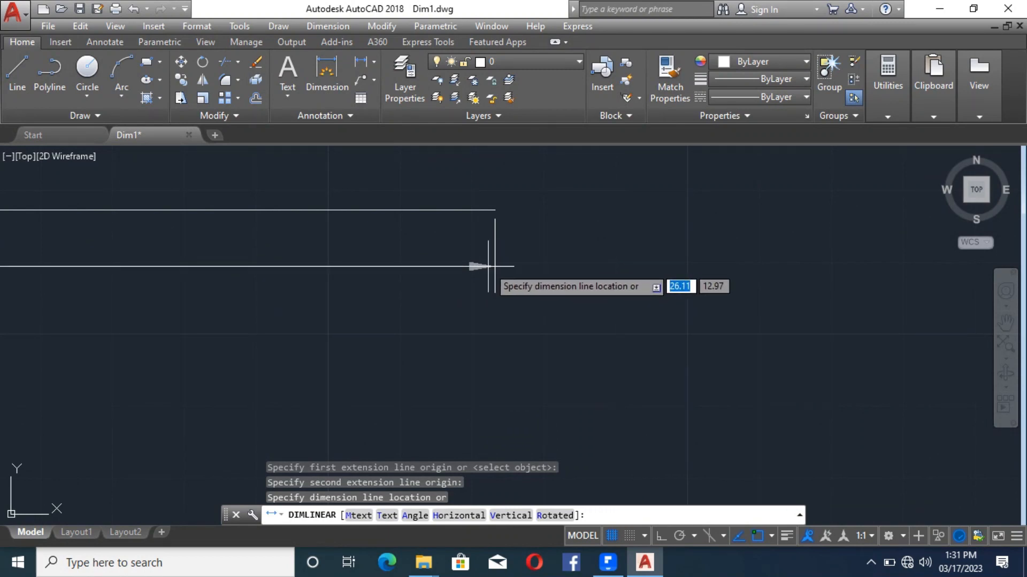
scroll(513, 265, down, 2)
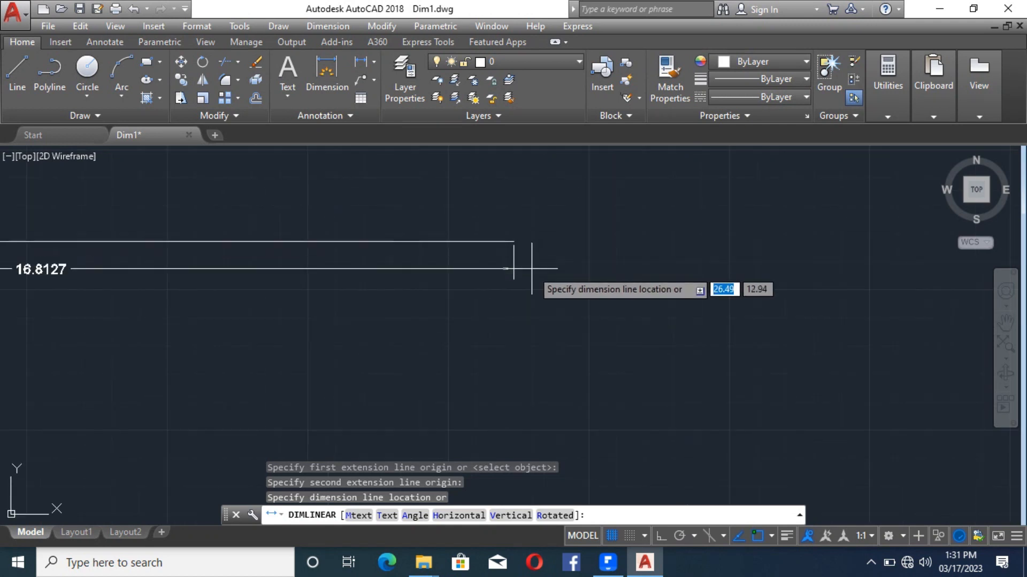
scroll(658, 316, down, 8)
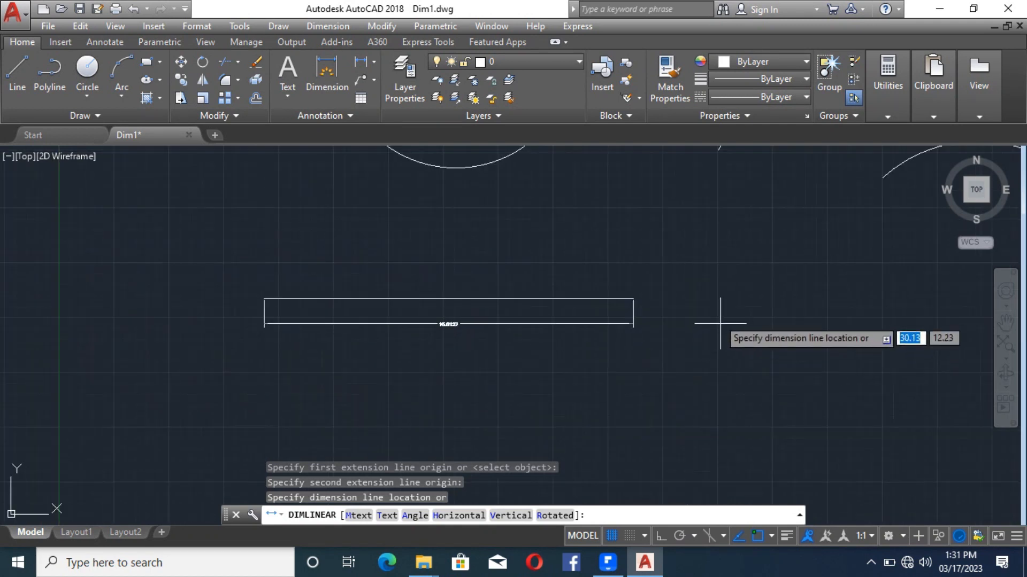
scroll(395, 334, up, 2)
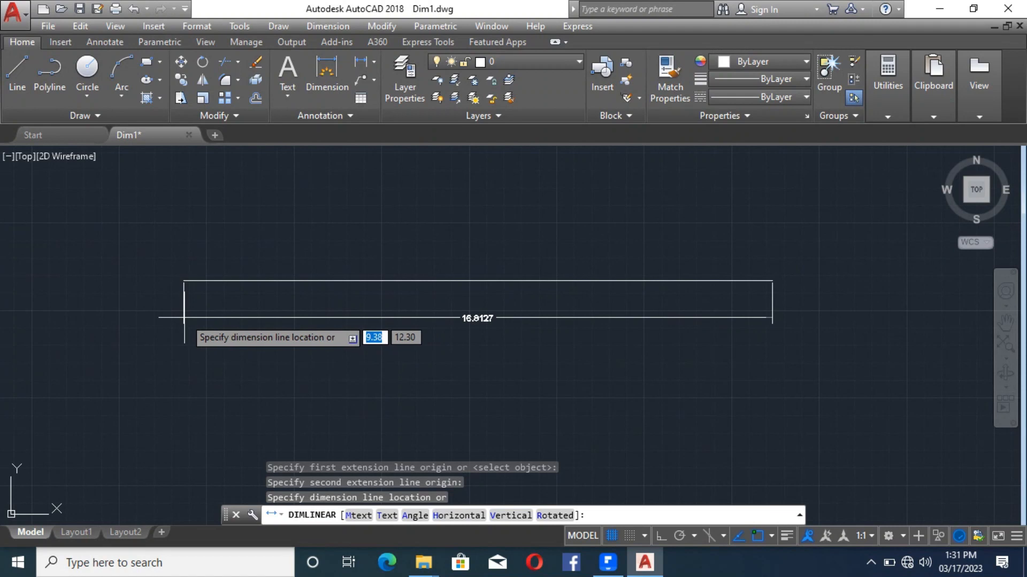
click(679, 313)
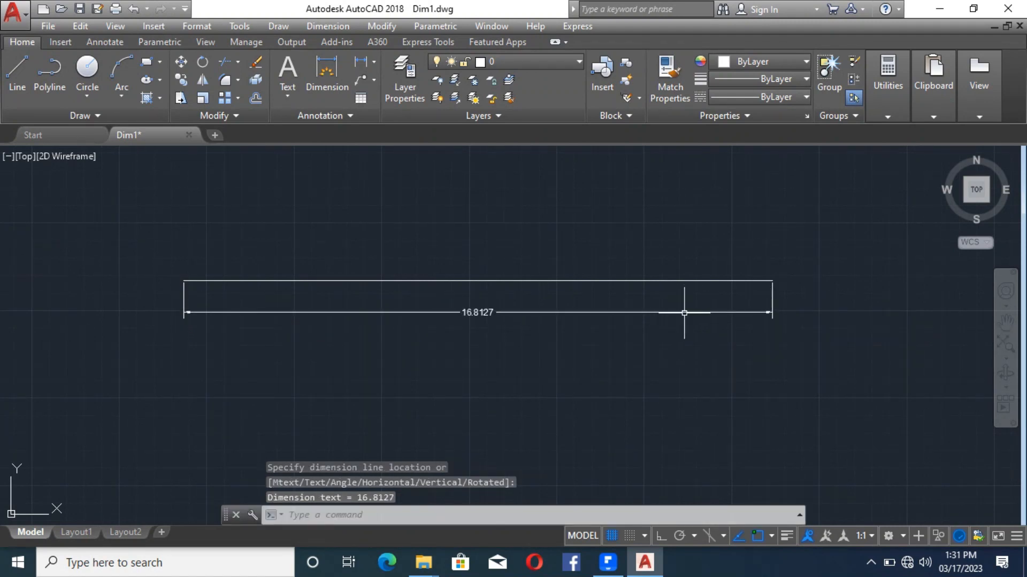
Check the drawing's length type, precision and insertion scale in the Drawing Units settings.
click(197, 25)
click(212, 303)
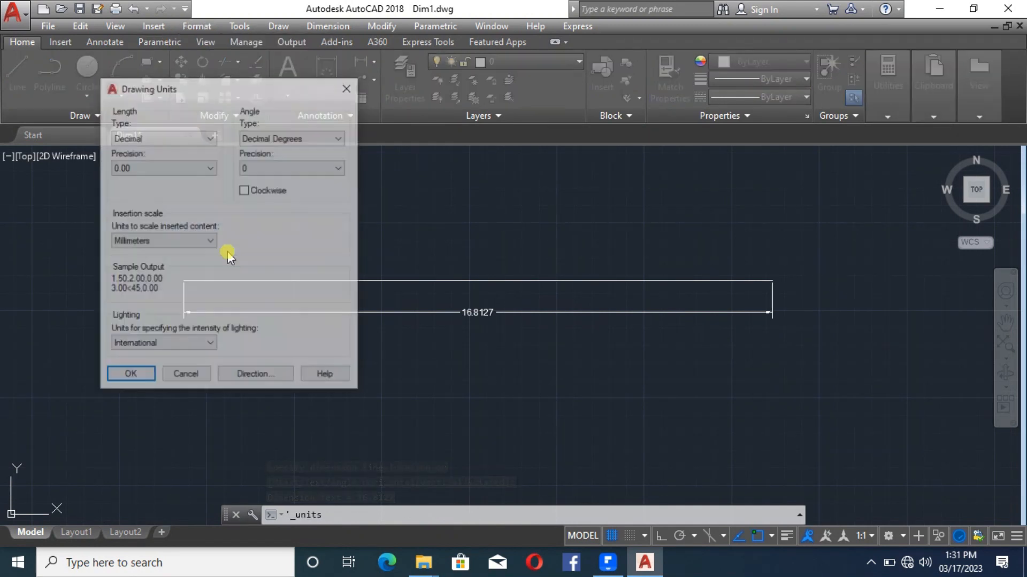
click(348, 87)
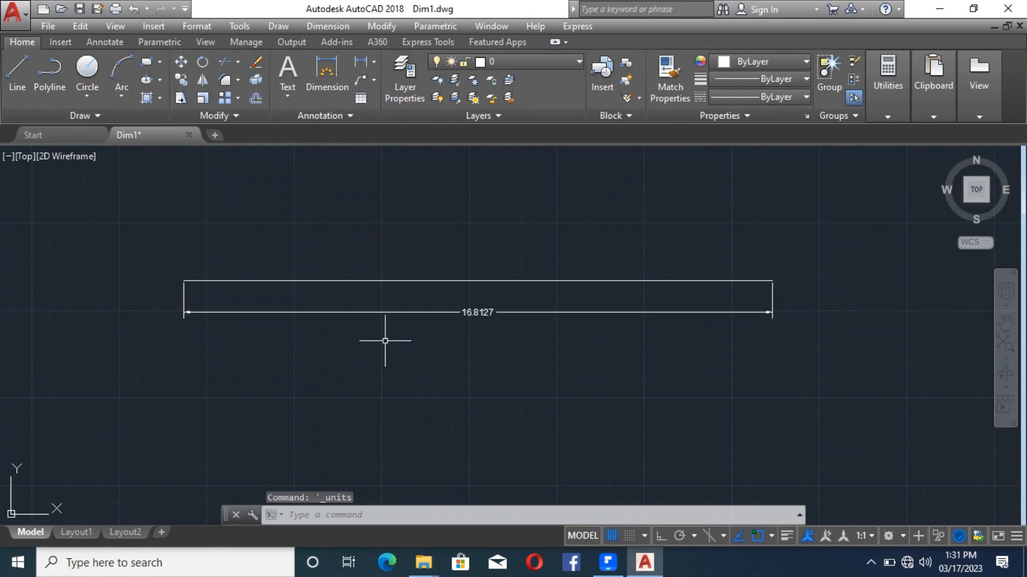
Try a linear dimension across the small circle between its left and right quadrant points.
scroll(389, 372, down, 5)
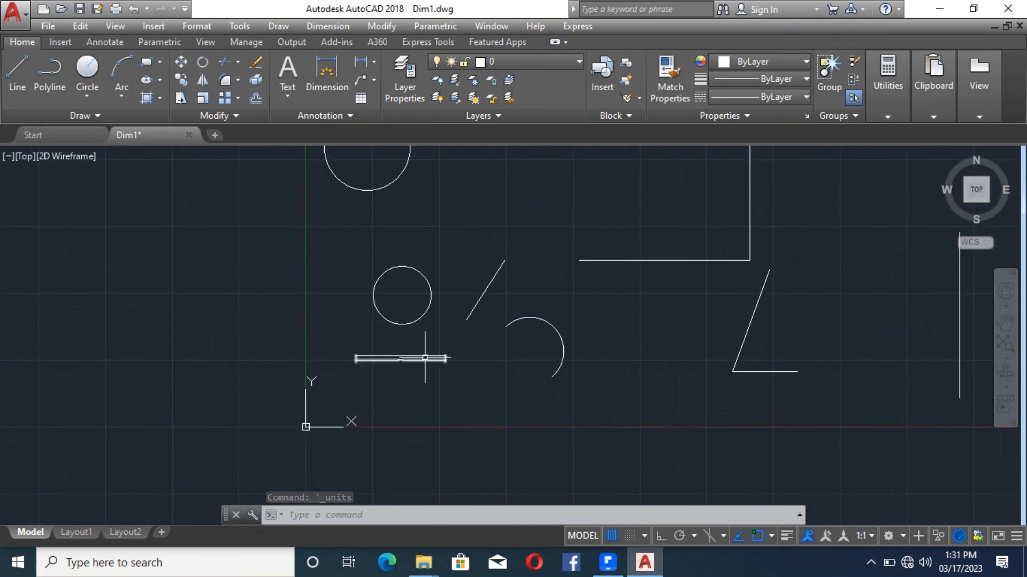
click(361, 61)
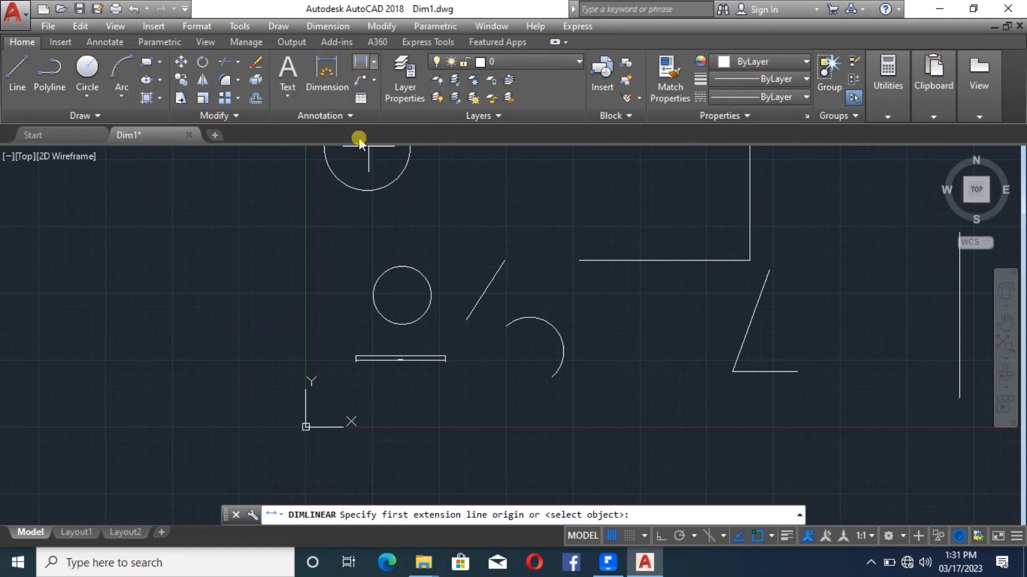
scroll(418, 279, up, 2)
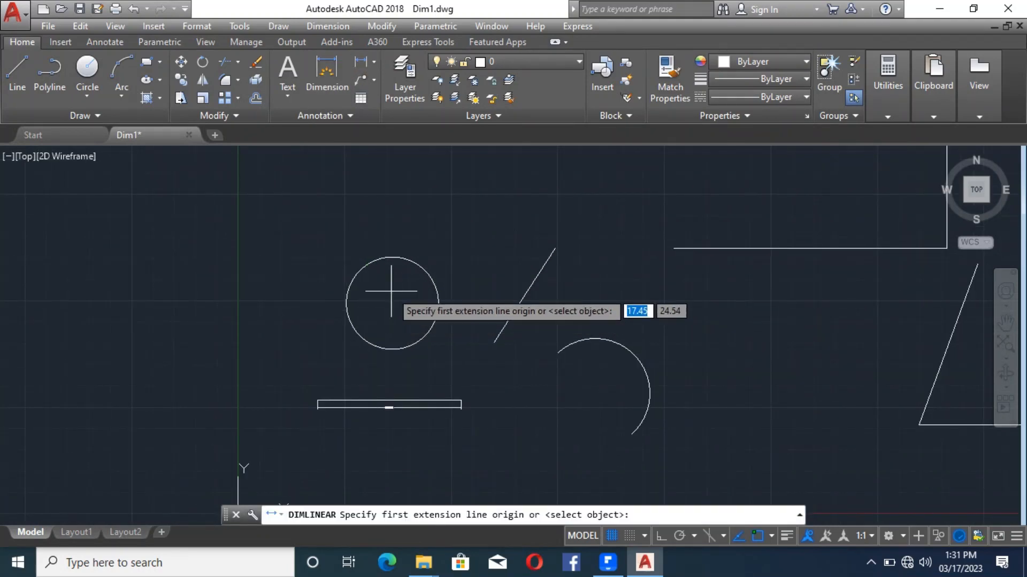
click(346, 304)
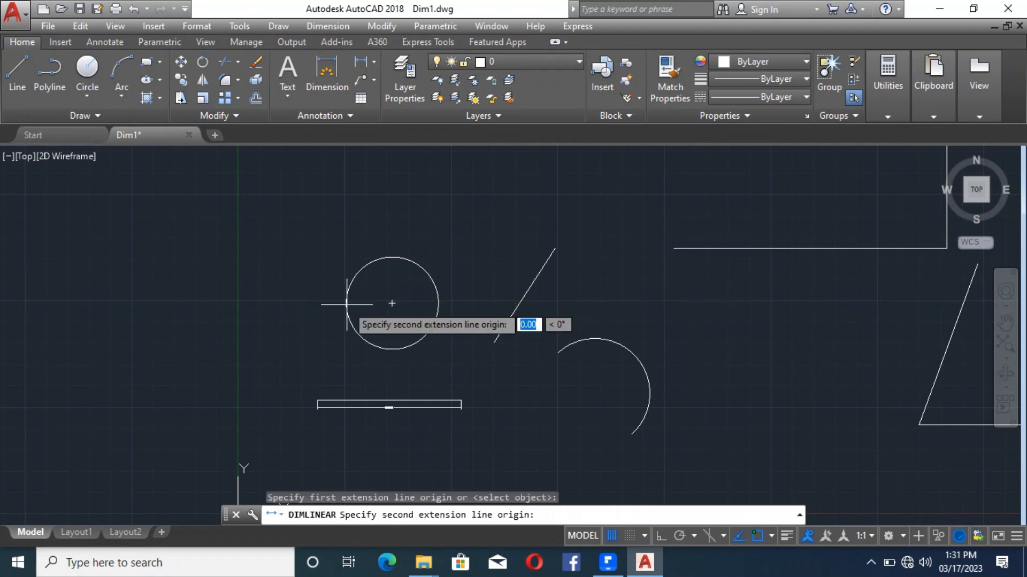
click(439, 304)
scroll(401, 312, up, 5)
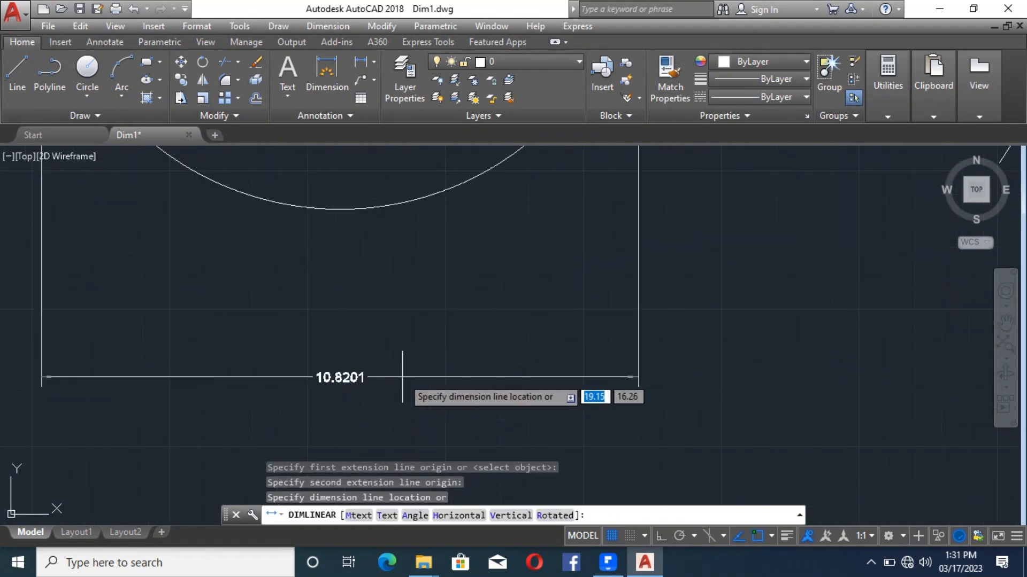
scroll(339, 392, down, 5)
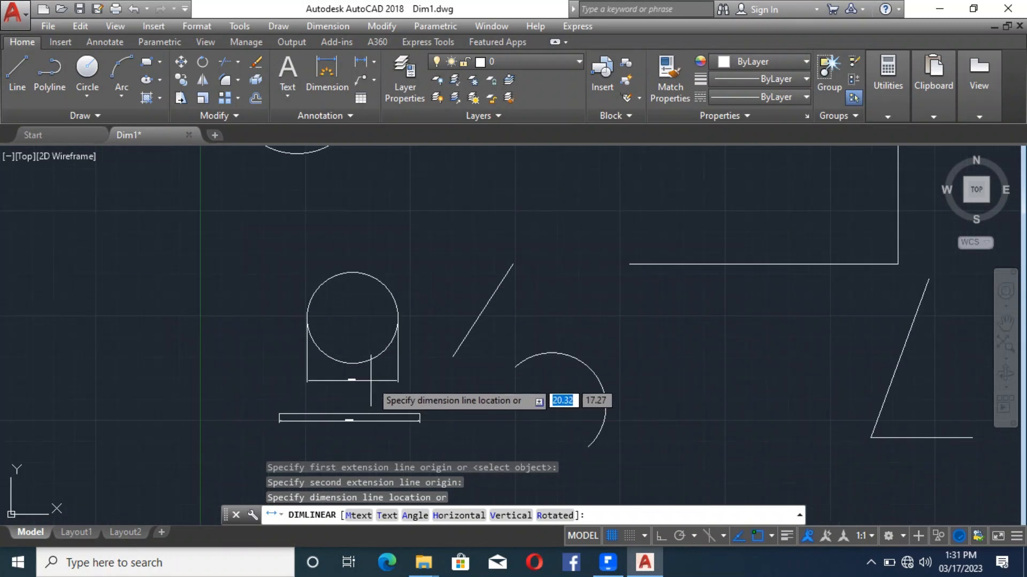
key(Escape)
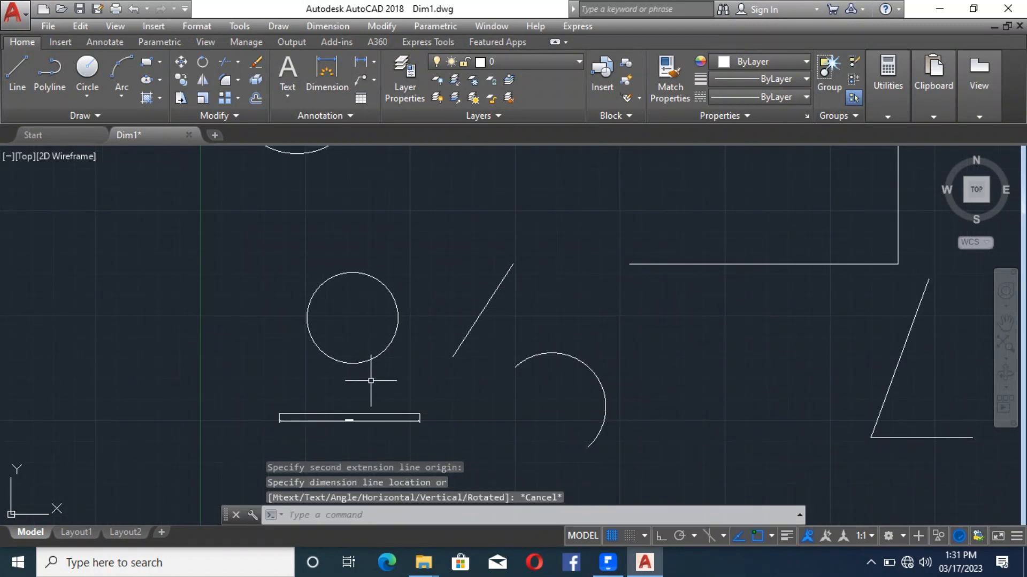
Add an aligned dimension between the endpoints of the short inclined line beside the small circle, placing it parallel on the line's right side.
click(375, 63)
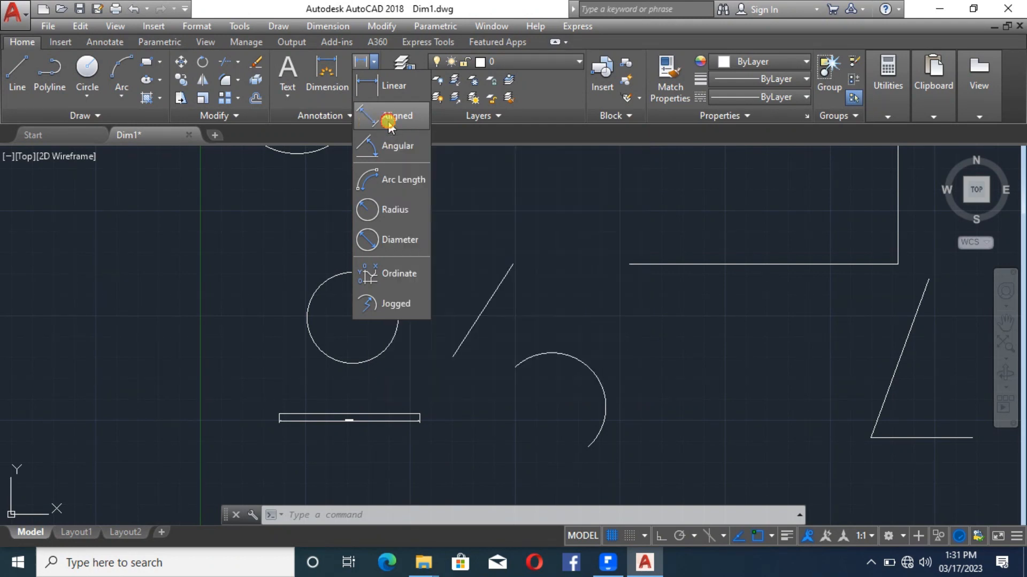
click(388, 123)
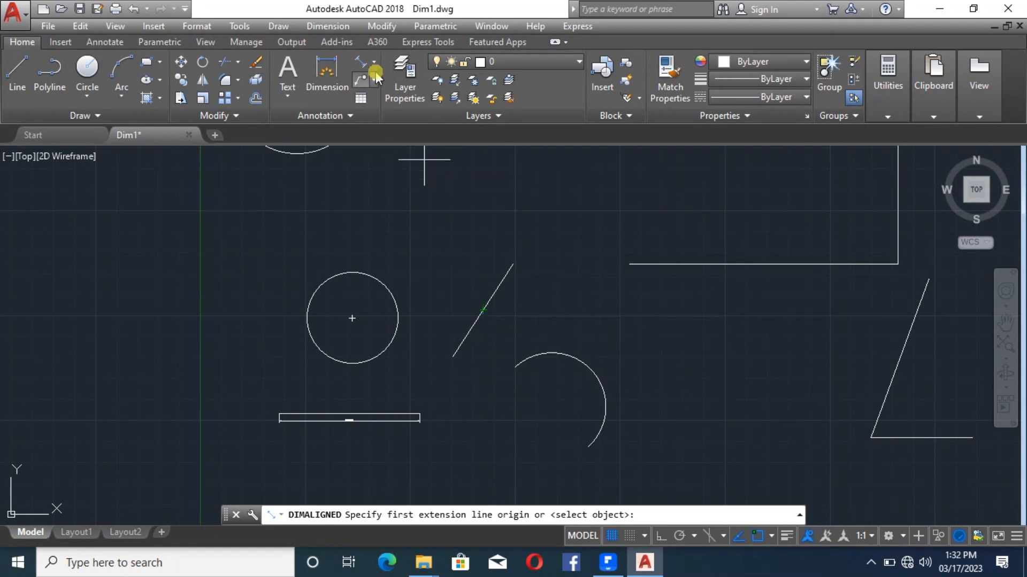
scroll(330, 418, up, 4)
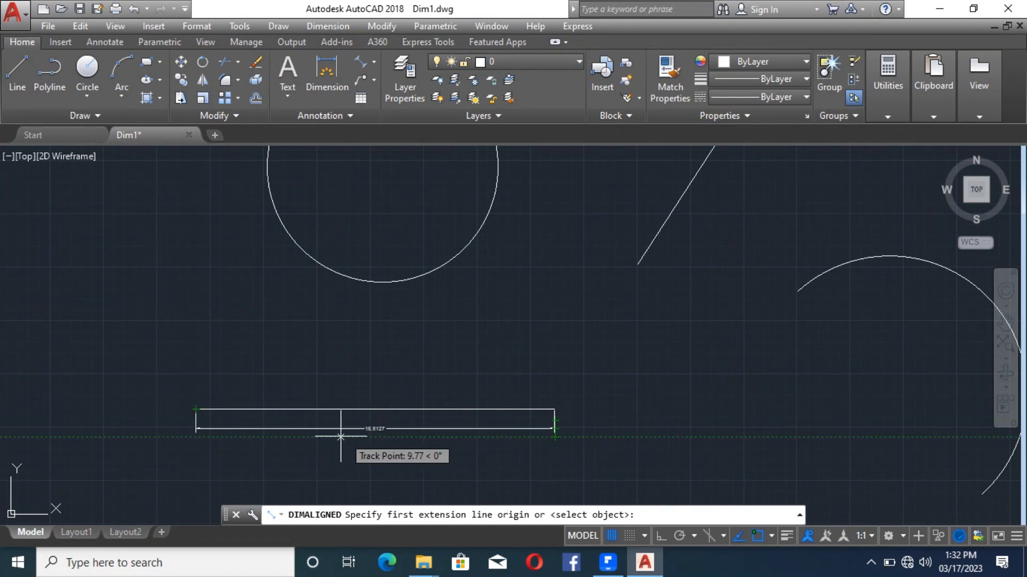
scroll(298, 421, down, 3)
scroll(471, 276, up, 2)
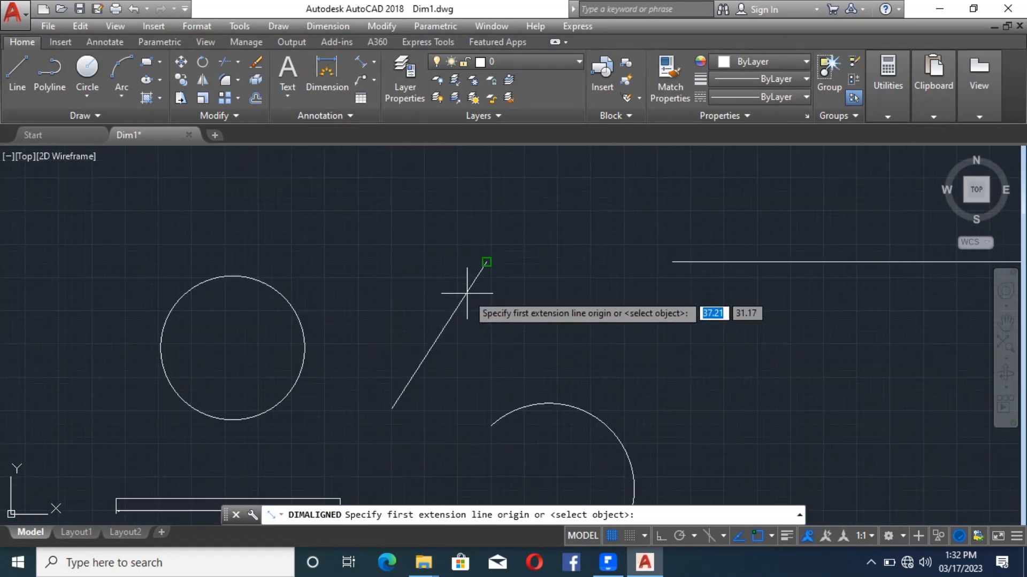
click(486, 262)
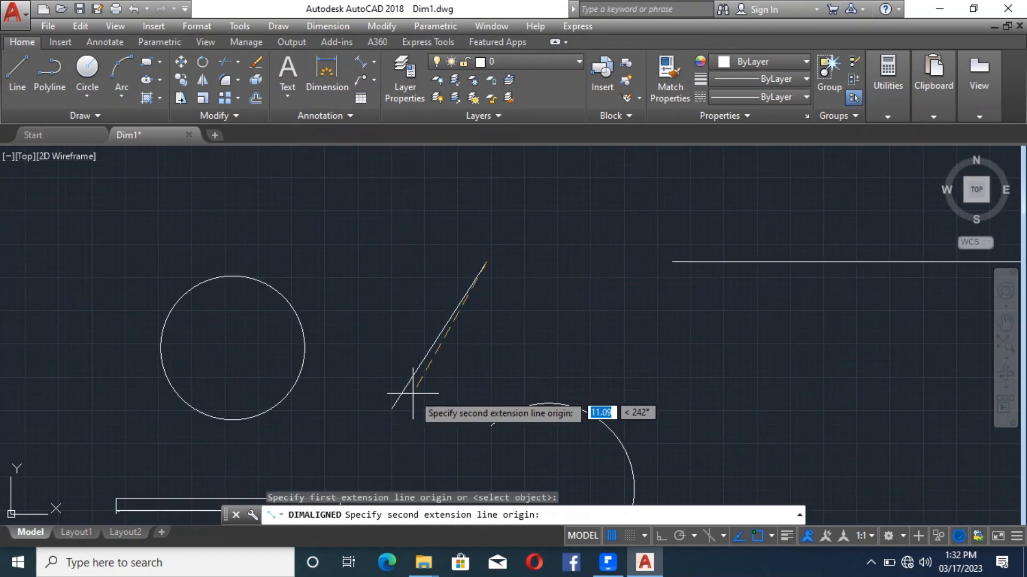
click(392, 409)
scroll(460, 385, up, 2)
click(415, 358)
scroll(470, 344, down, 4)
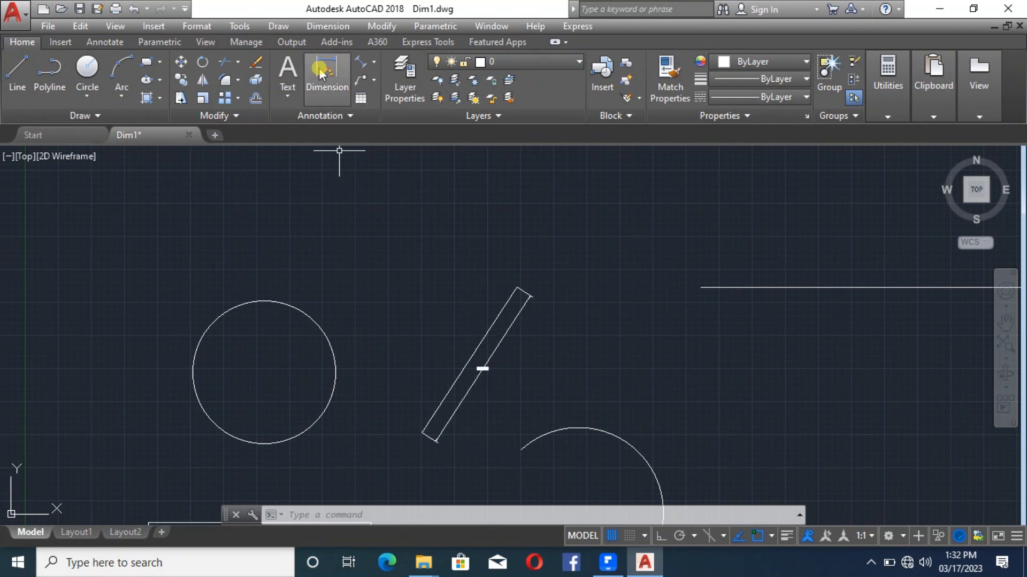
Try a horizontal linear dimension between the endpoints of the short inclined line, placing it just below the line.
click(376, 64)
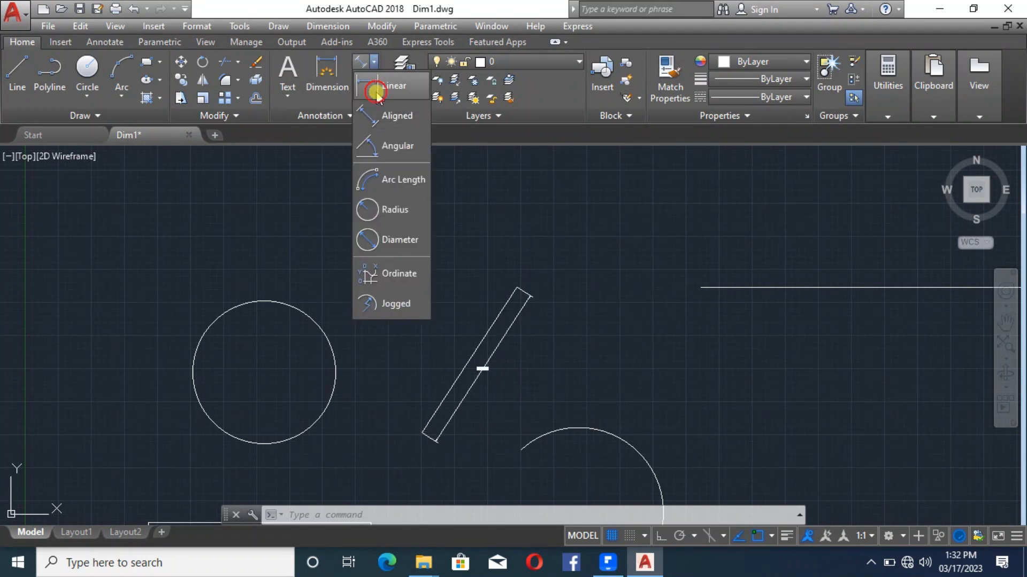
click(375, 88)
click(422, 433)
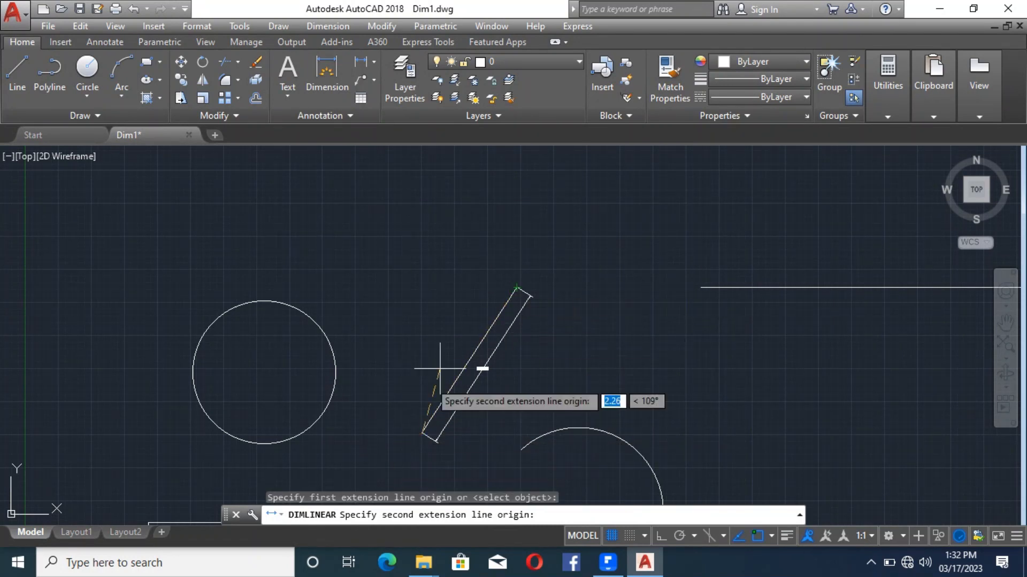
click(517, 293)
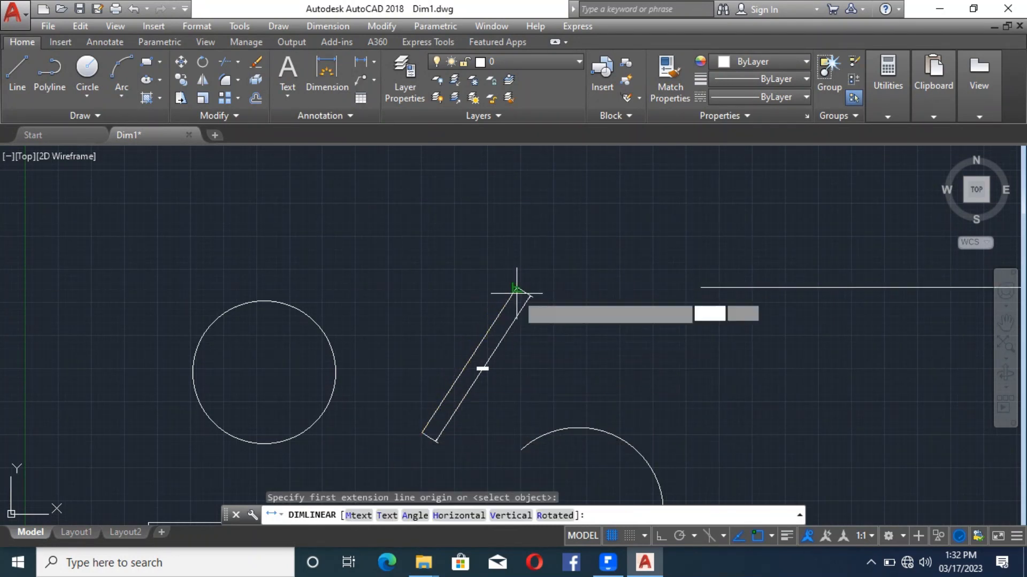
scroll(482, 439, up, 3)
click(479, 447)
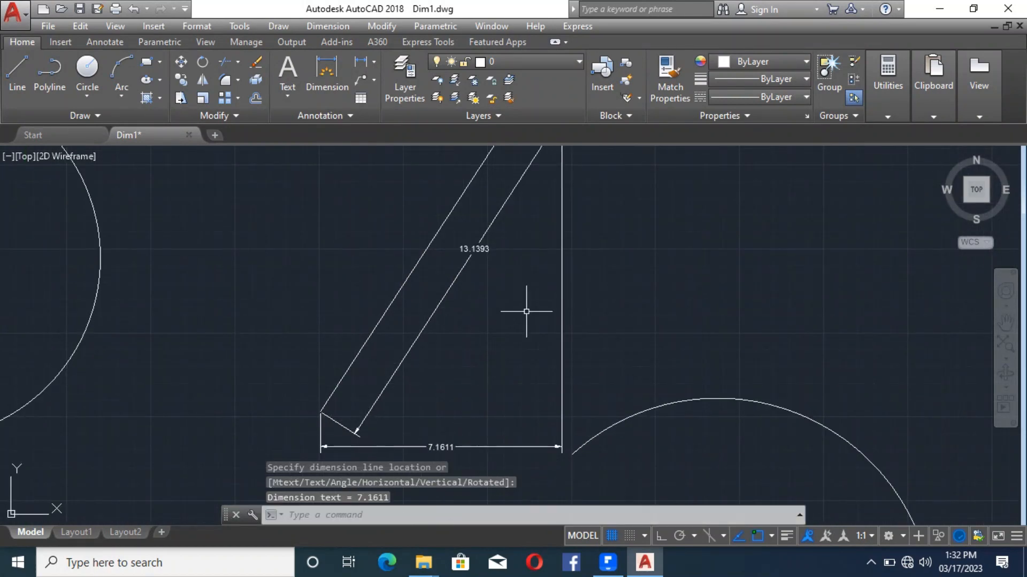
Try a vertical linear dimension between the endpoints of the inclined line, placing it on the line's left side.
click(361, 62)
scroll(374, 415, down, 4)
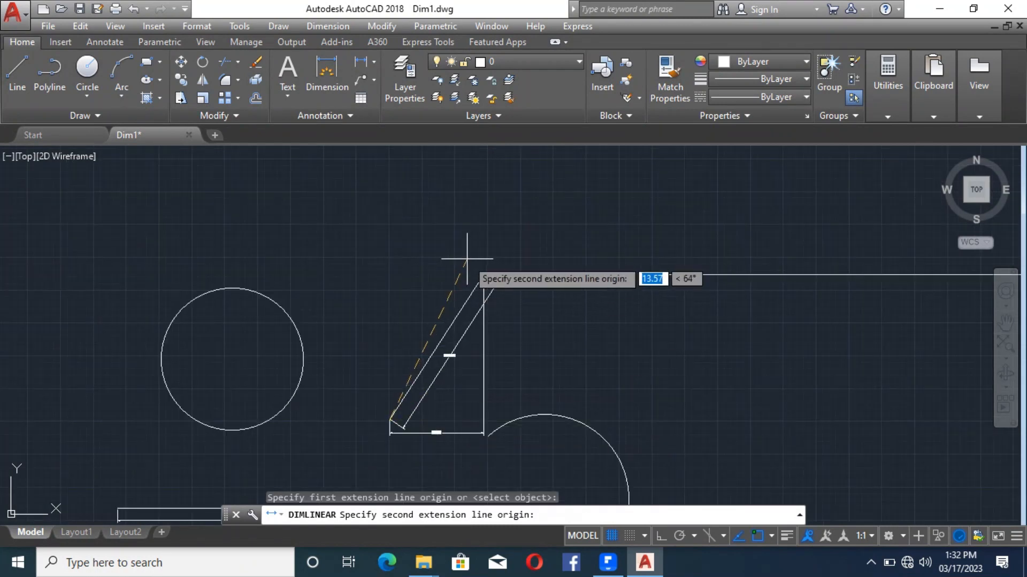
click(482, 275)
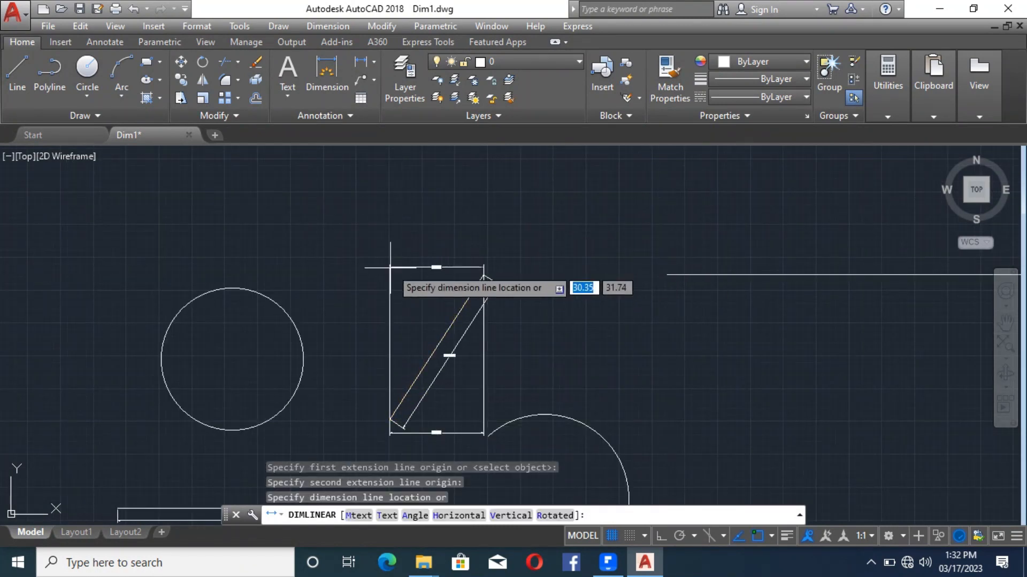
click(373, 345)
scroll(378, 345, up, 2)
scroll(378, 345, up, 5)
scroll(360, 369, down, 5)
scroll(474, 389, down, 5)
scroll(470, 367, up, 7)
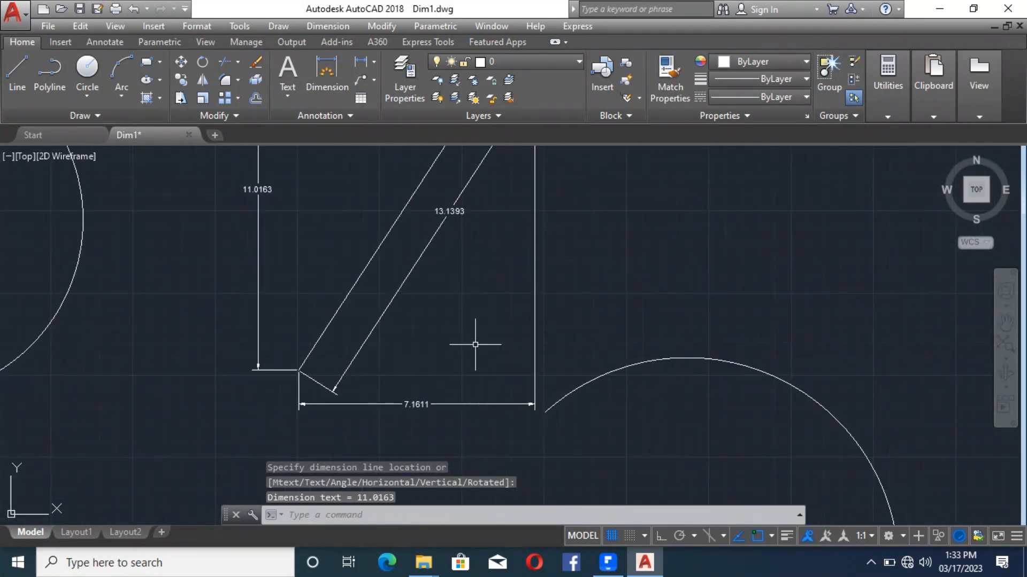
scroll(452, 324, down, 4)
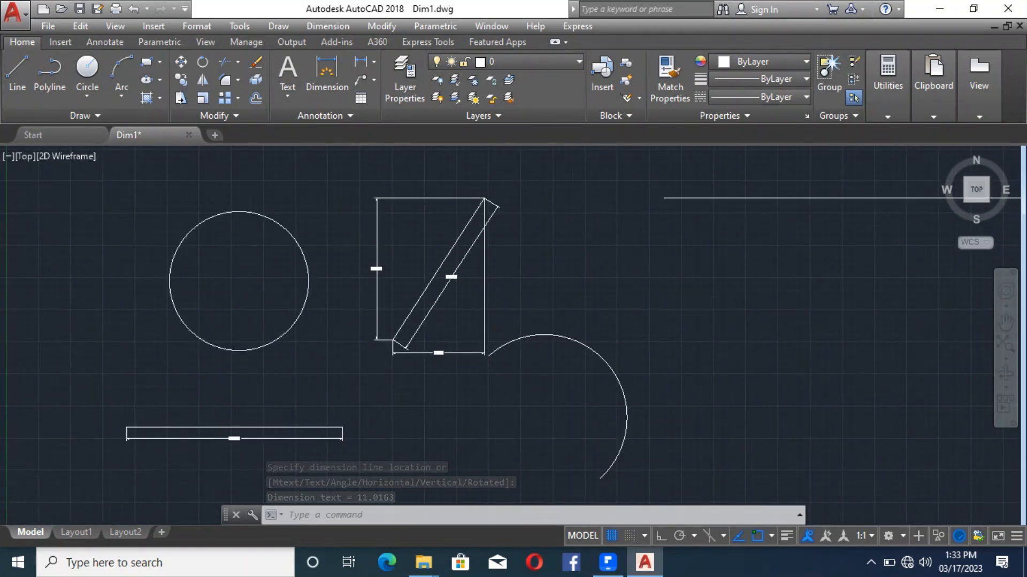
Delete the horizontal and vertical linear dimensions of the inclined line, keeping its aligned dimension.
scroll(460, 271, up, 4)
click(543, 342)
click(492, 330)
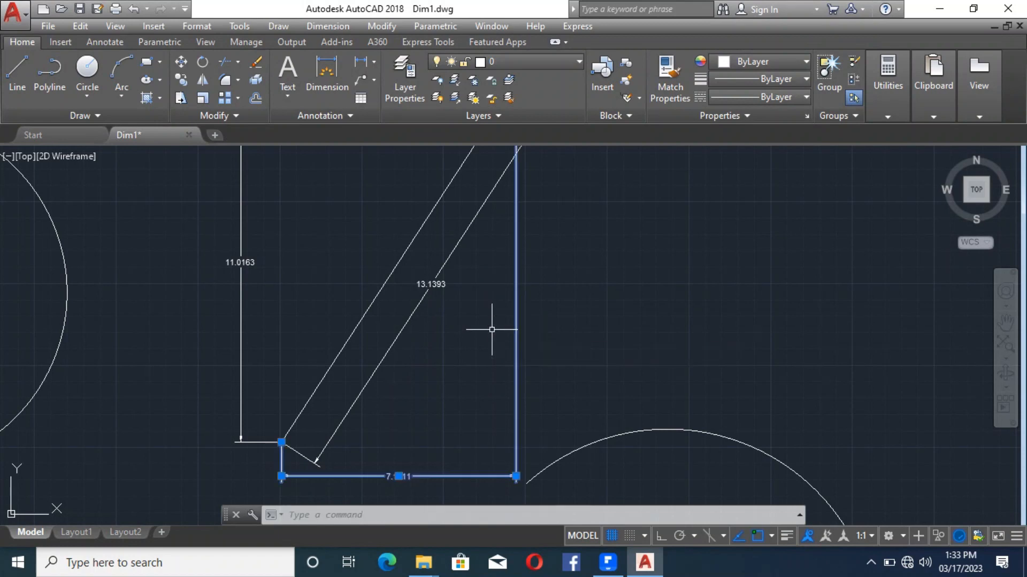
click(314, 250)
click(192, 232)
key(Delete)
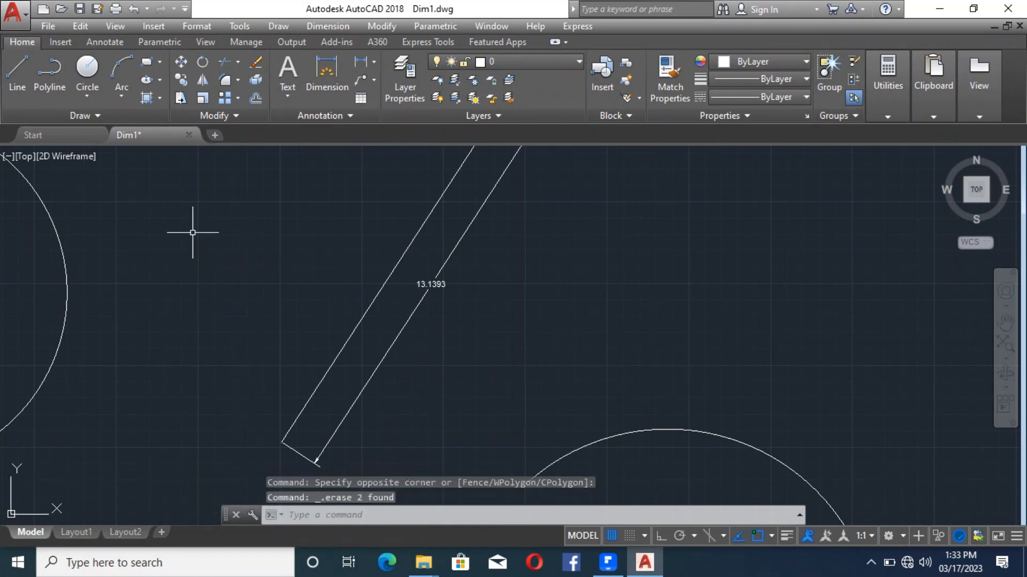
Add an angular dimension between the long horizontal and vertical lines, placing its arc inside their corner.
scroll(355, 230, down, 4)
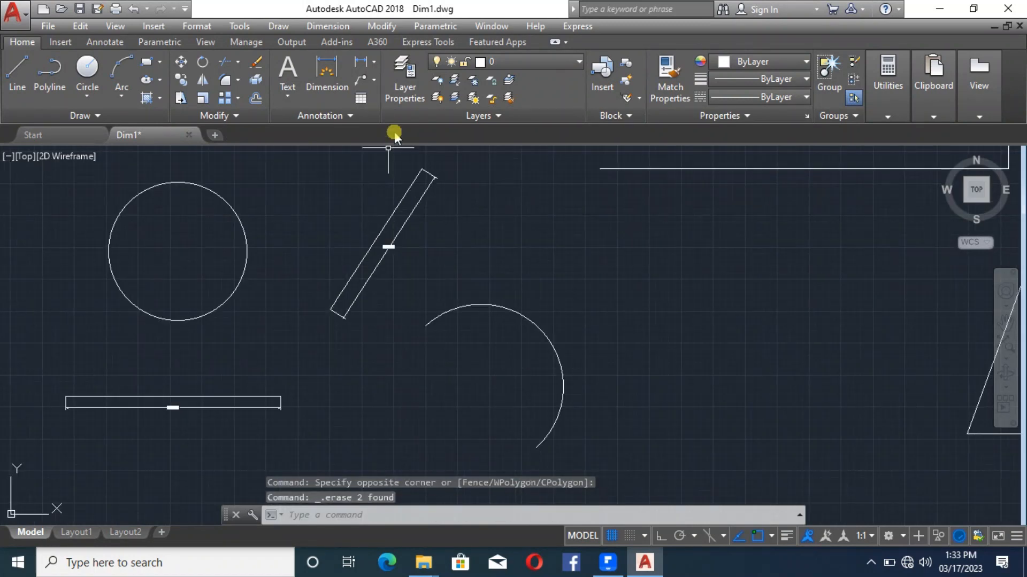
click(377, 63)
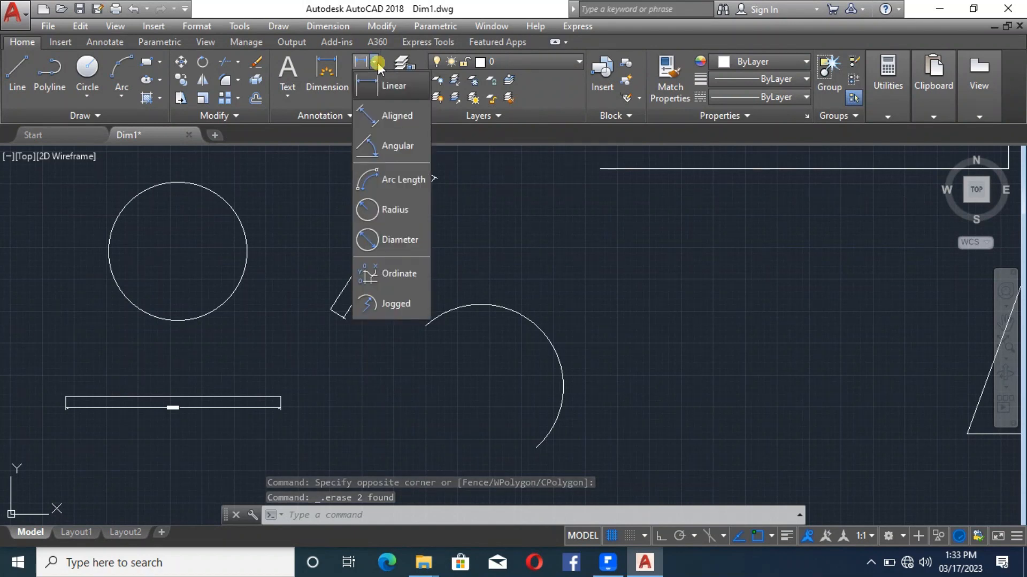
click(387, 151)
scroll(238, 378, down, 5)
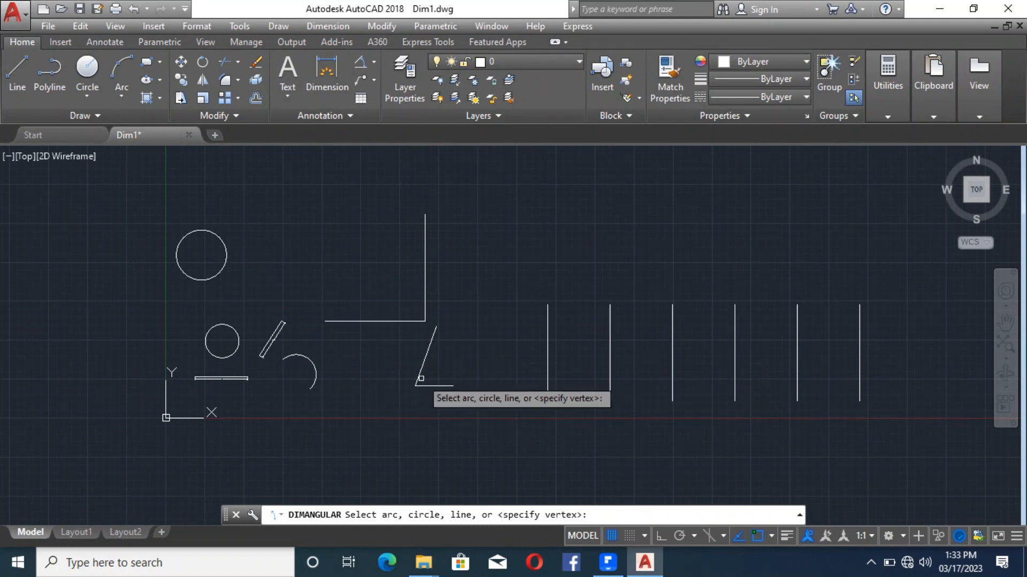
scroll(425, 299, up, 4)
scroll(436, 414, down, 2)
scroll(438, 409, down, 2)
scroll(436, 398, up, 2)
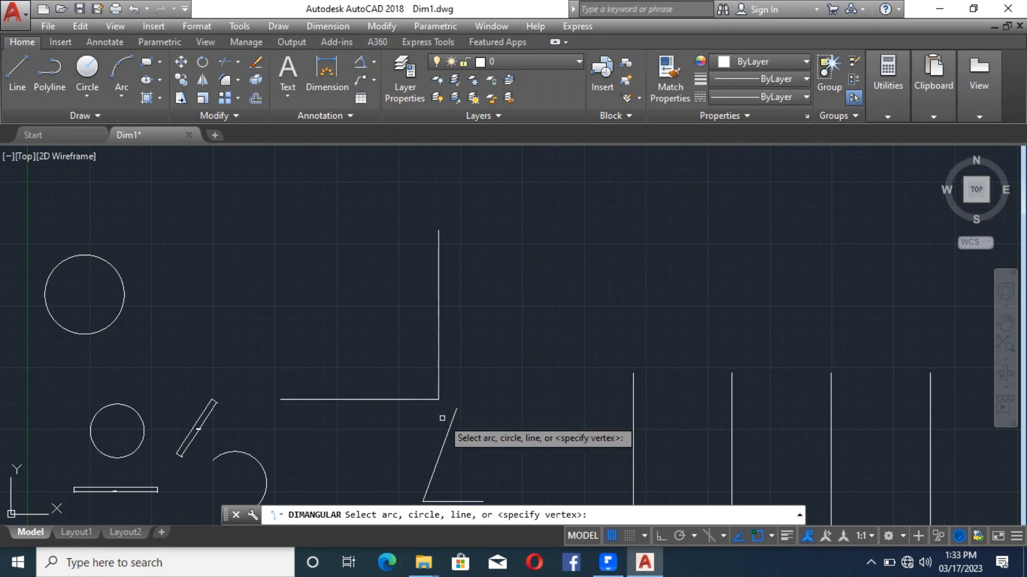
click(423, 400)
click(438, 395)
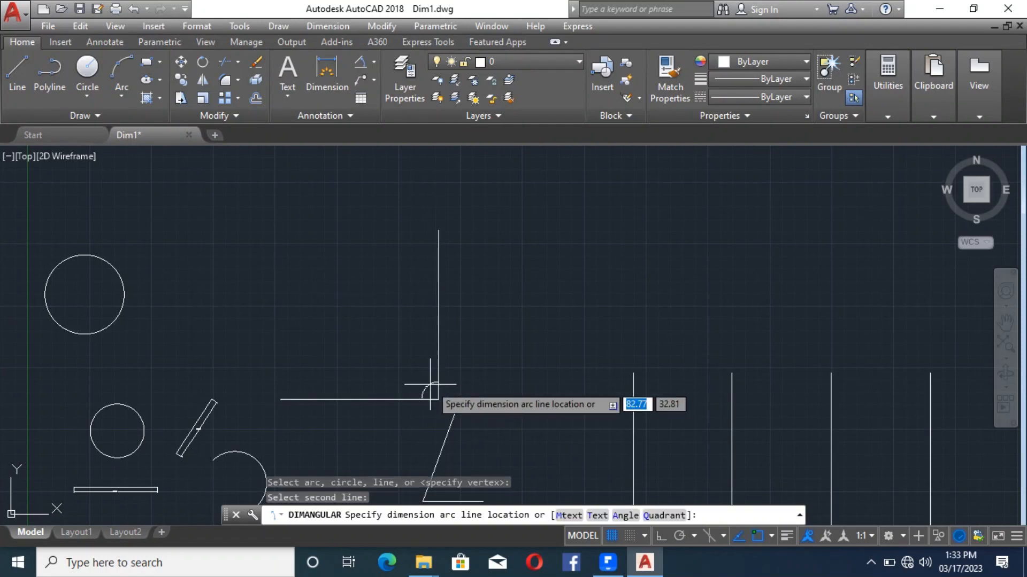
scroll(422, 379, up, 5)
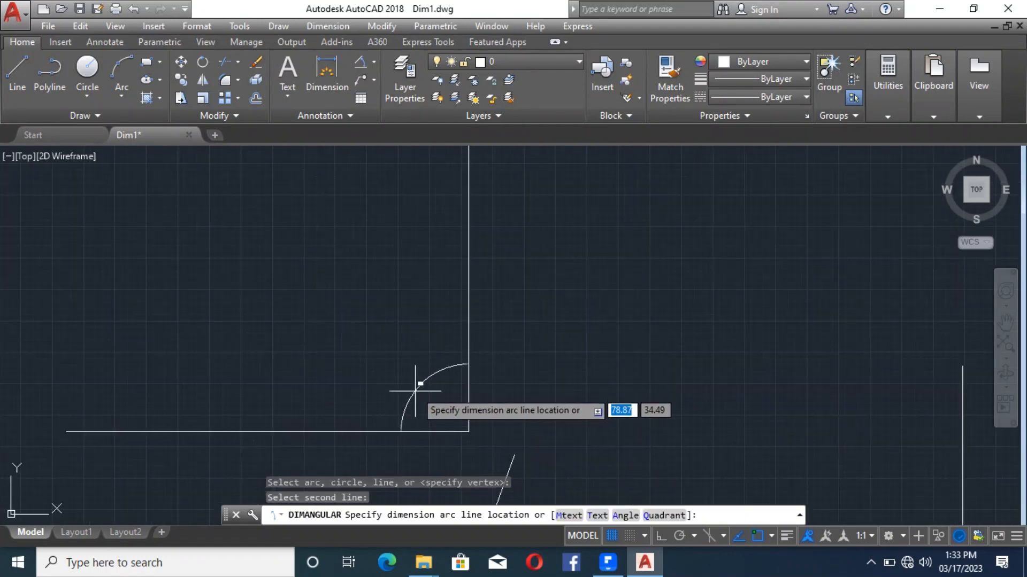
click(399, 369)
Add an angular dimension between the slanted line and the short horizontal line below the right-angle corner, placing it inside the angle.
scroll(458, 348, down, 5)
scroll(509, 278, down, 6)
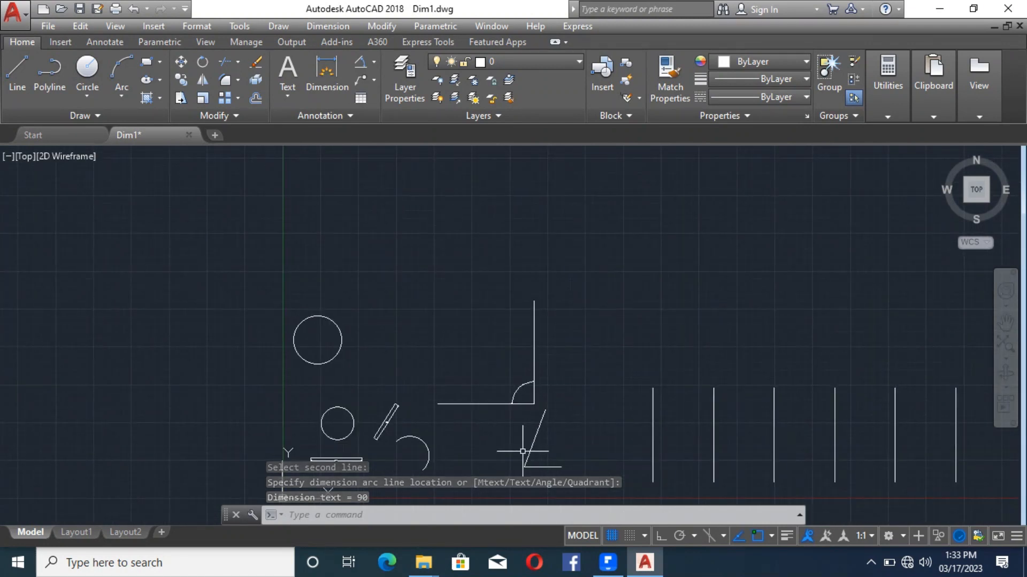
scroll(543, 423, down, 4)
scroll(547, 440, up, 7)
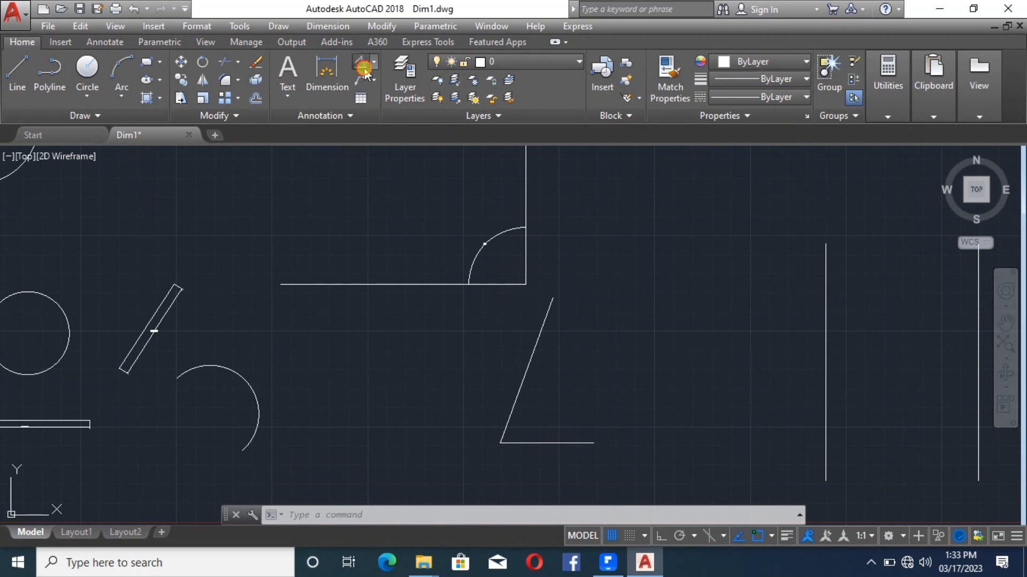
click(364, 69)
click(535, 443)
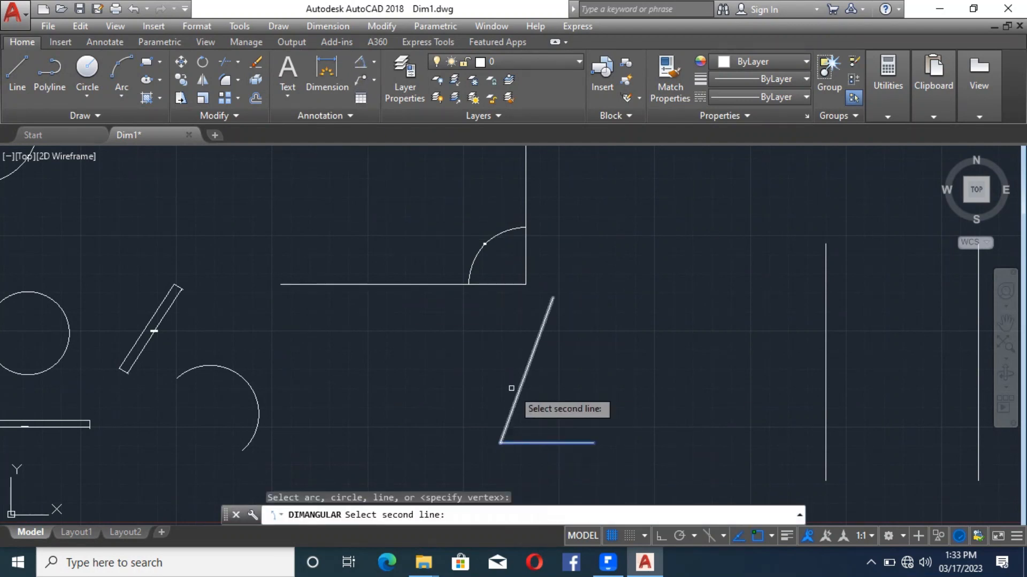
click(517, 395)
scroll(533, 429, up, 6)
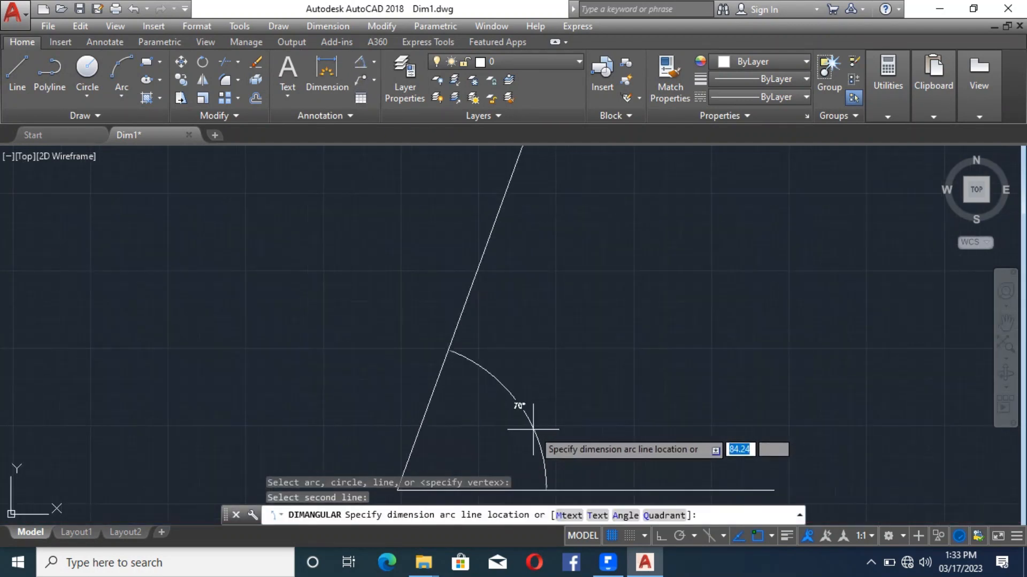
click(534, 428)
Add an arc length dimension to the open arc beside the inclined line, placing it just outside the arc.
scroll(588, 412, down, 6)
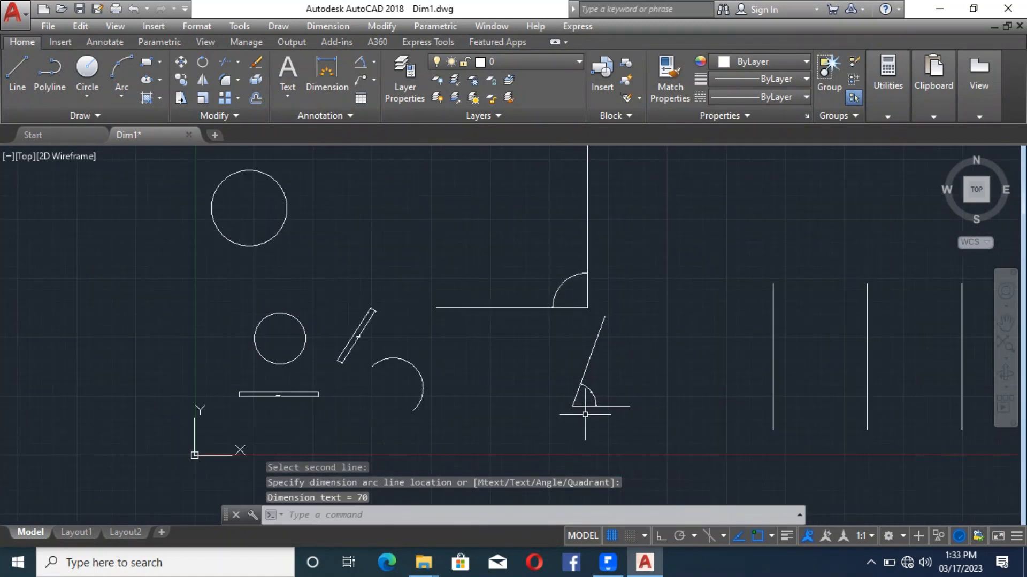
click(376, 65)
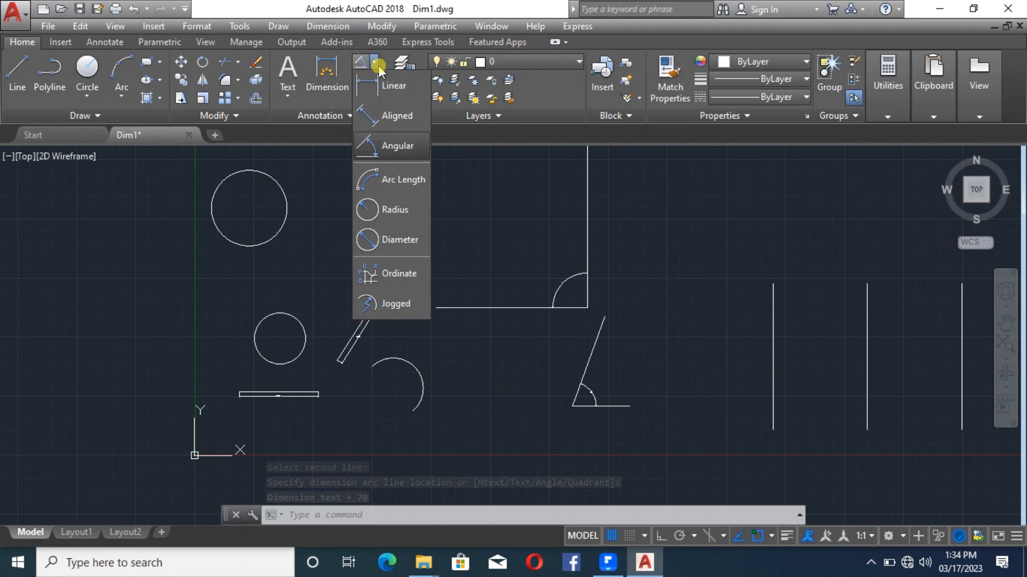
click(412, 184)
scroll(423, 405, up, 4)
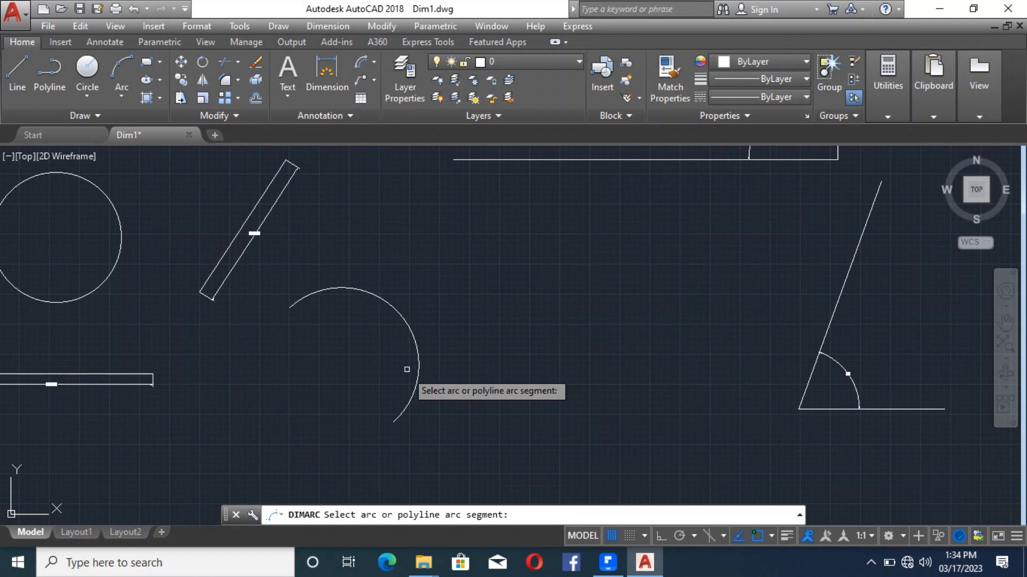
click(373, 65)
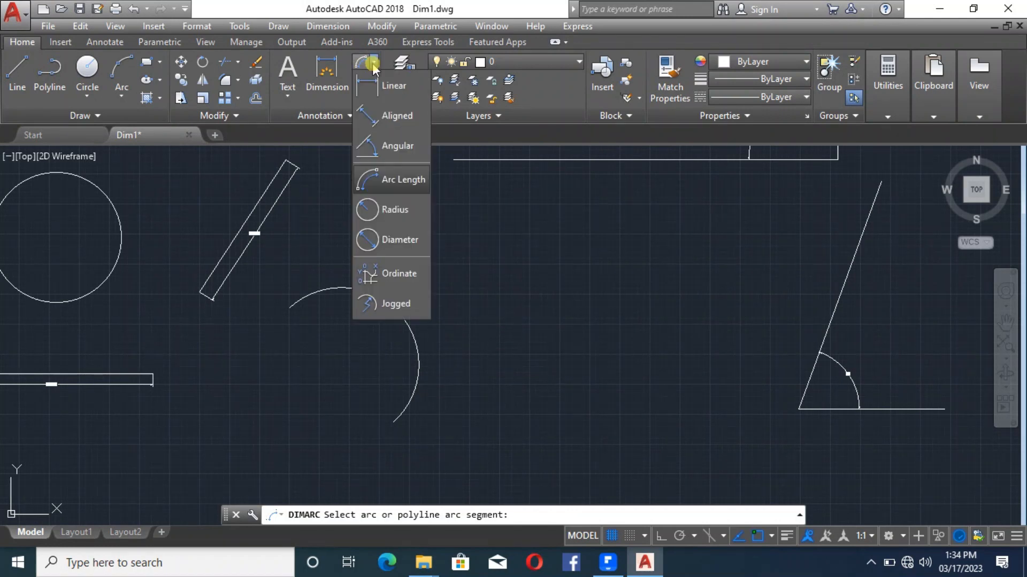
click(376, 185)
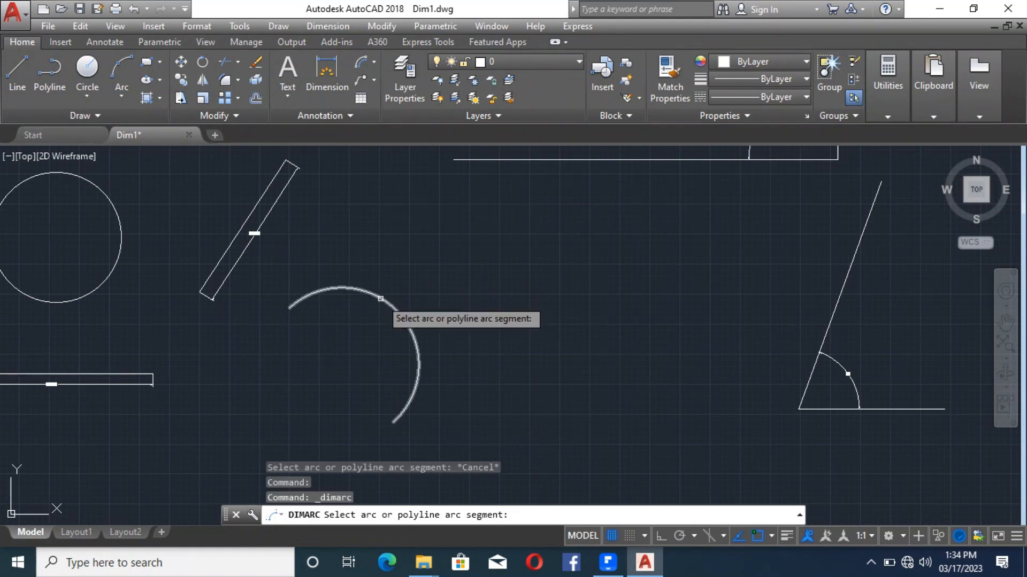
click(381, 299)
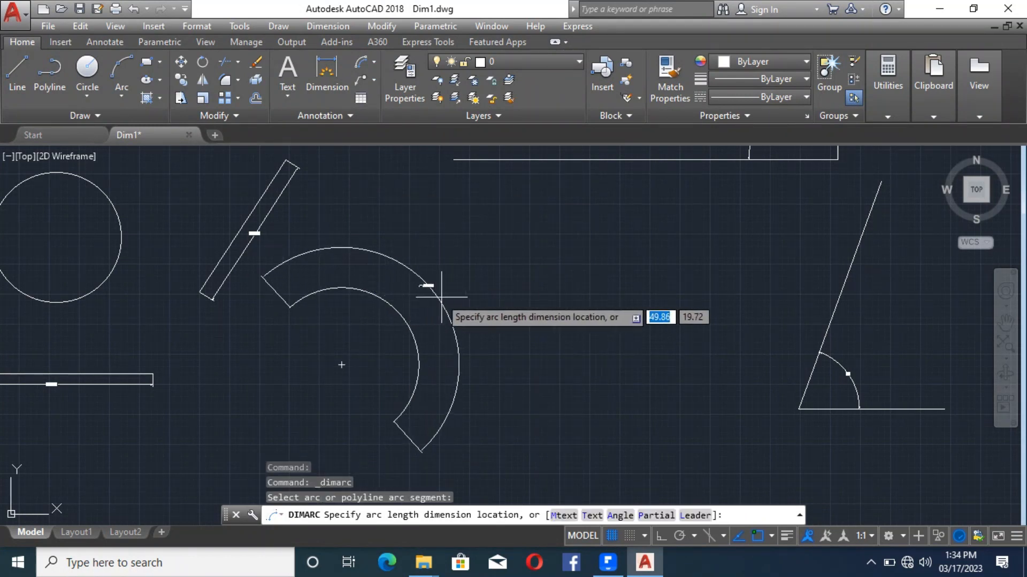
scroll(446, 297, up, 6)
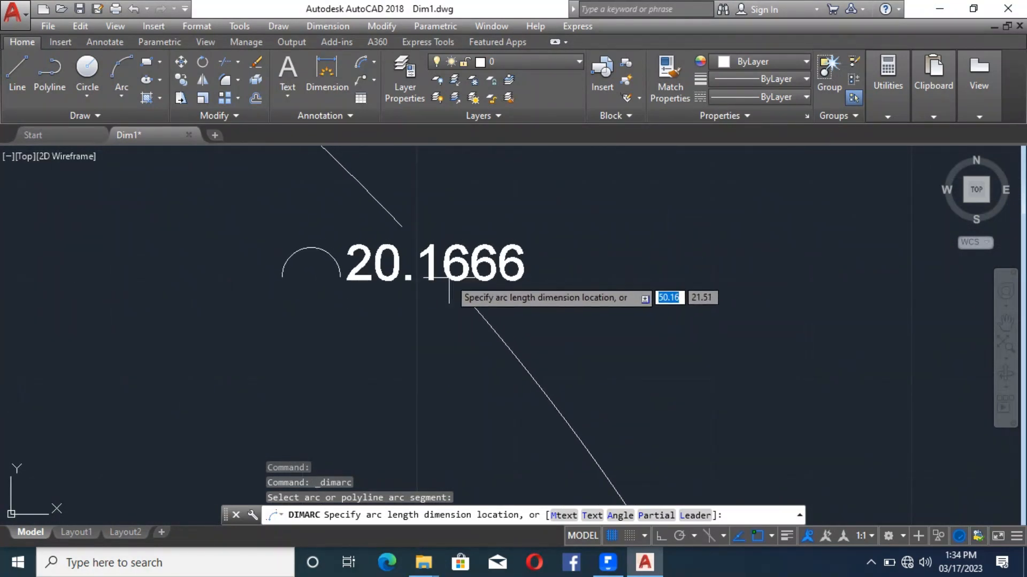
scroll(460, 284, down, 5)
scroll(497, 291, down, 5)
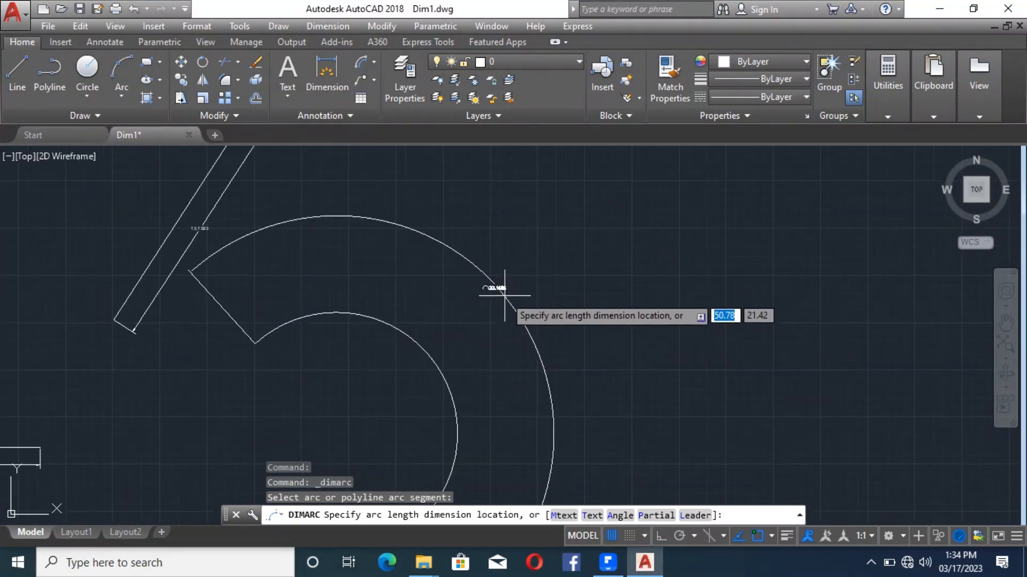
click(476, 348)
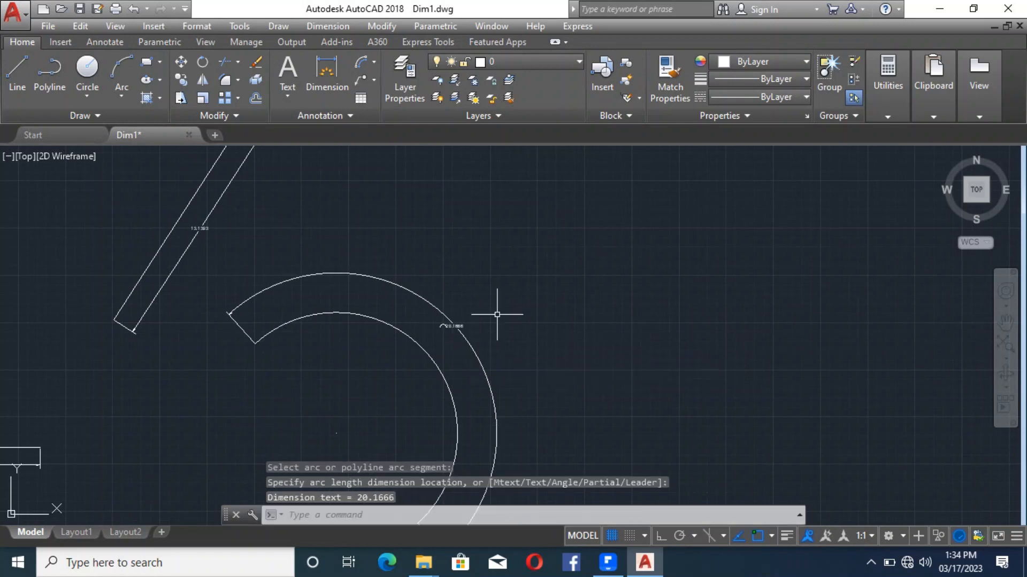
scroll(499, 277, down, 5)
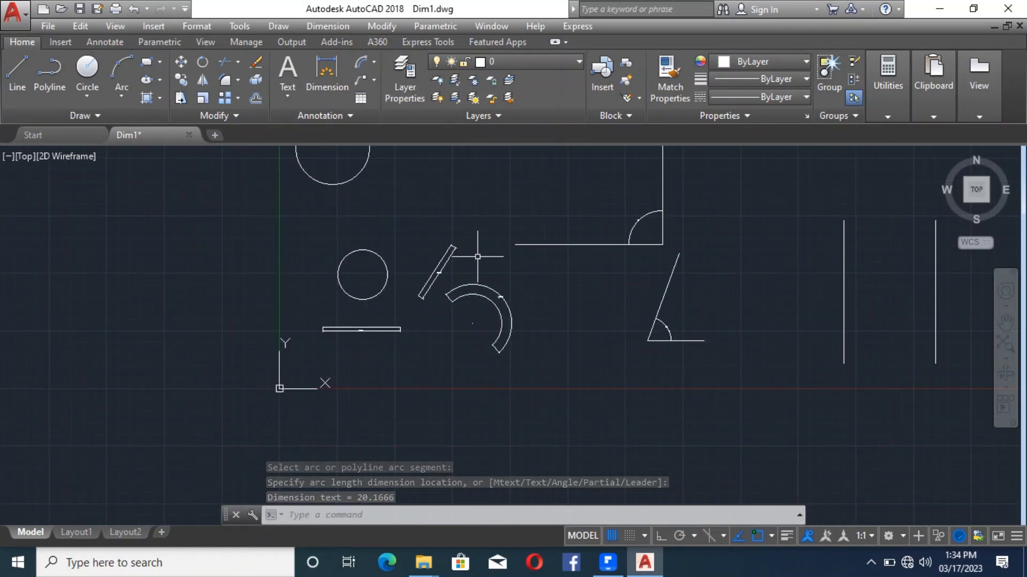
scroll(512, 305, up, 4)
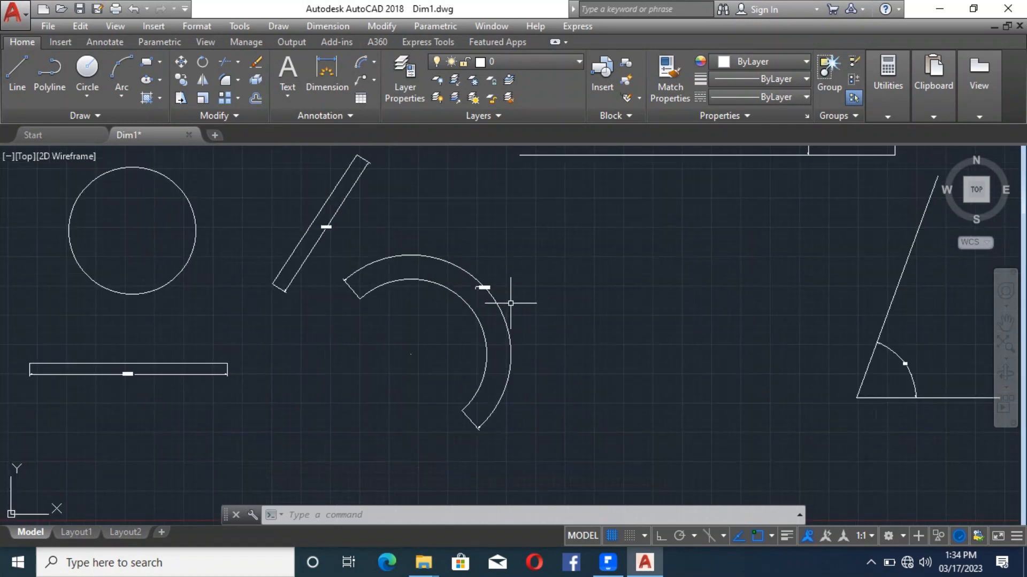
click(376, 63)
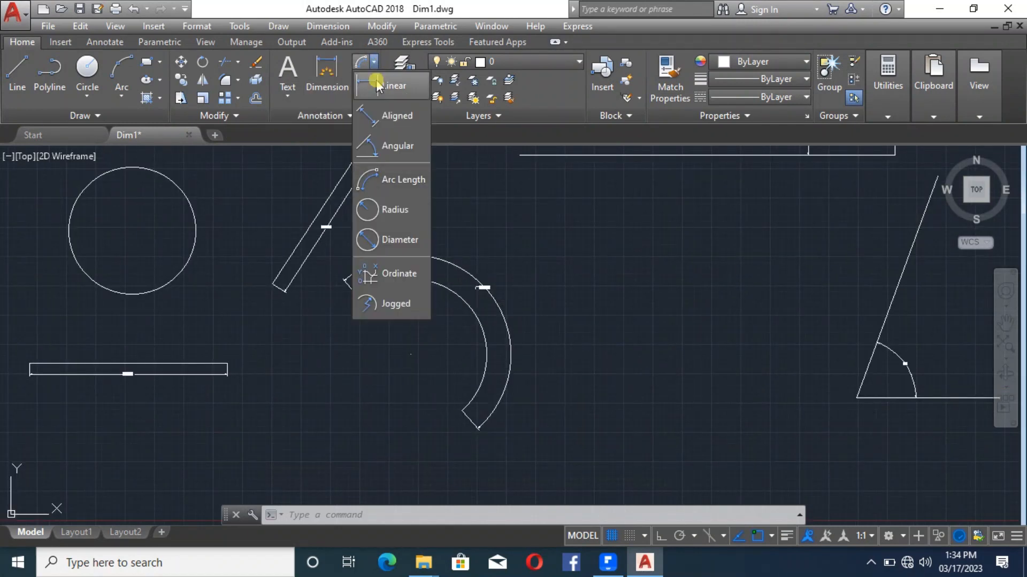
click(399, 214)
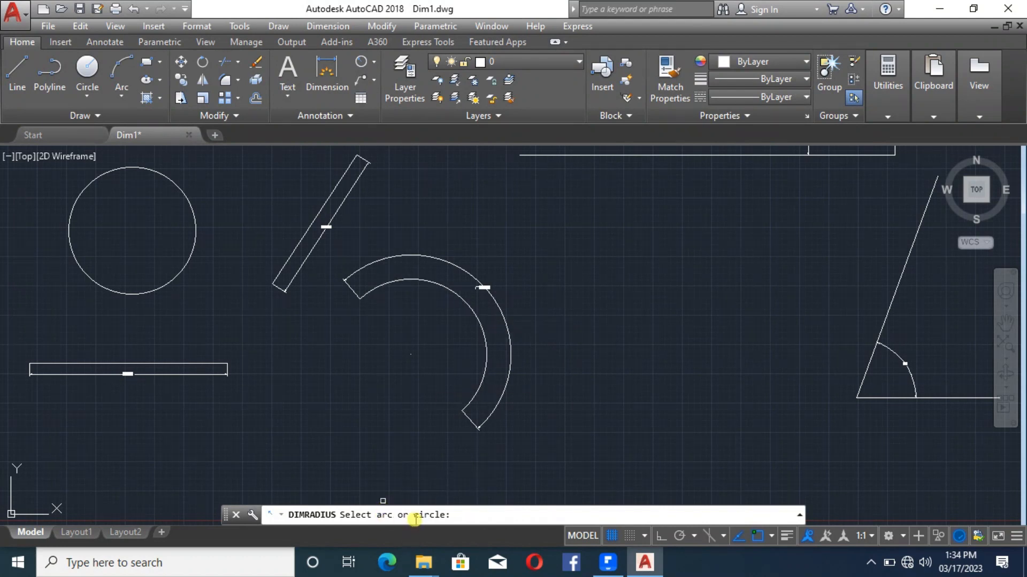
click(480, 322)
scroll(429, 353, up, 5)
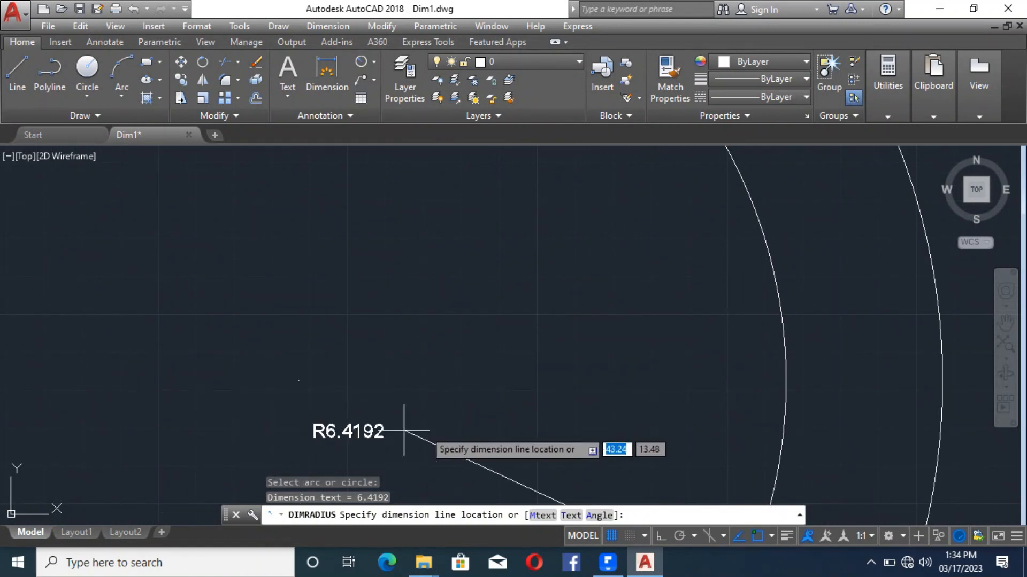
scroll(579, 313, down, 5)
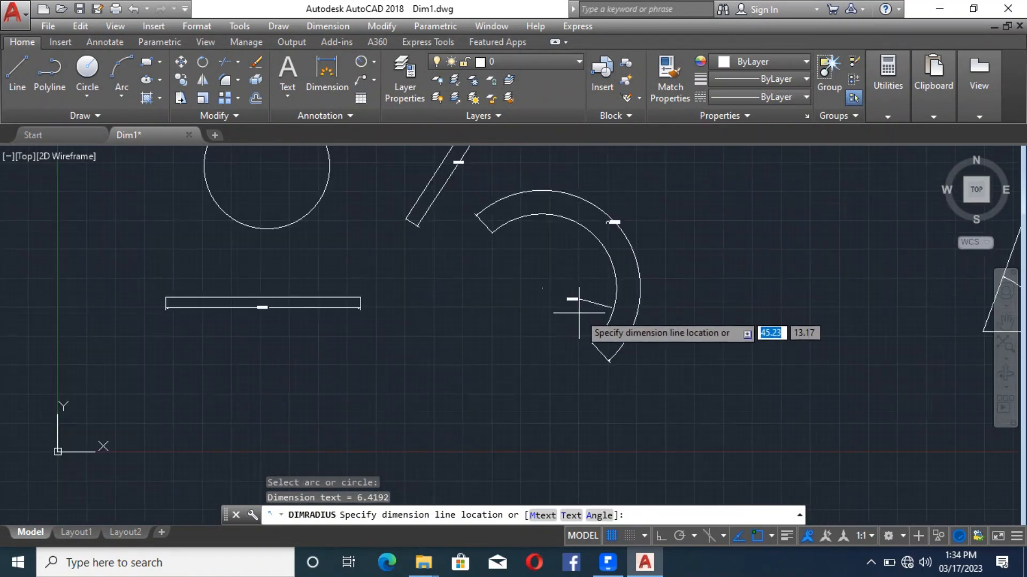
key(Escape)
Add a radius dimension to the smaller circle, placing its text outside the circle on the upper right.
scroll(252, 408, down, 3)
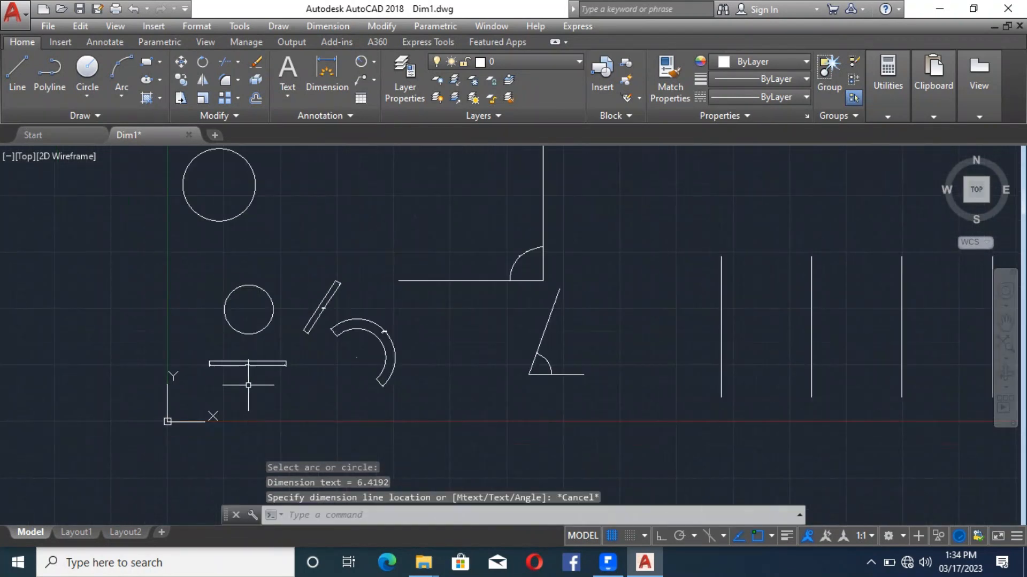
scroll(264, 285, up, 5)
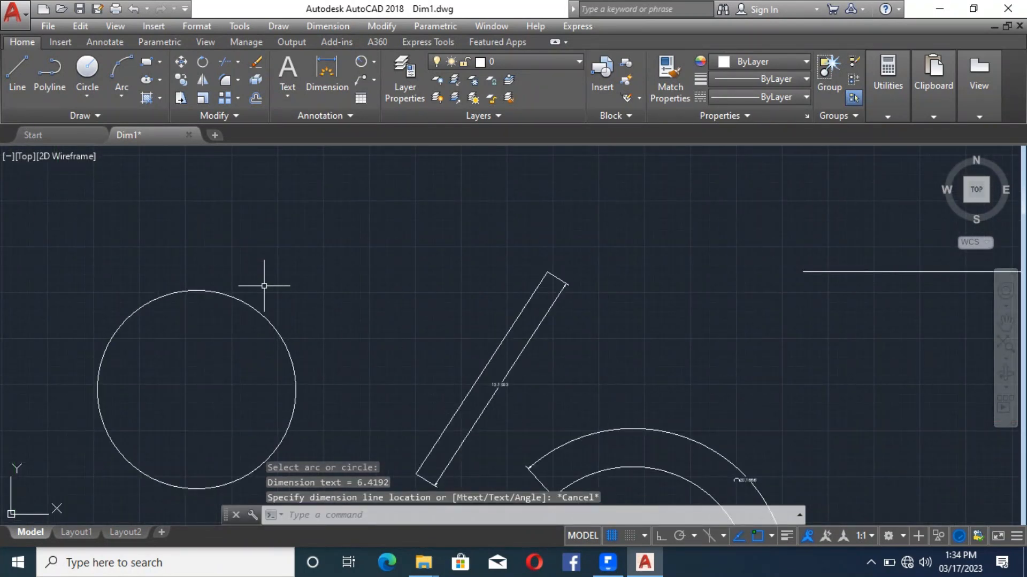
click(361, 61)
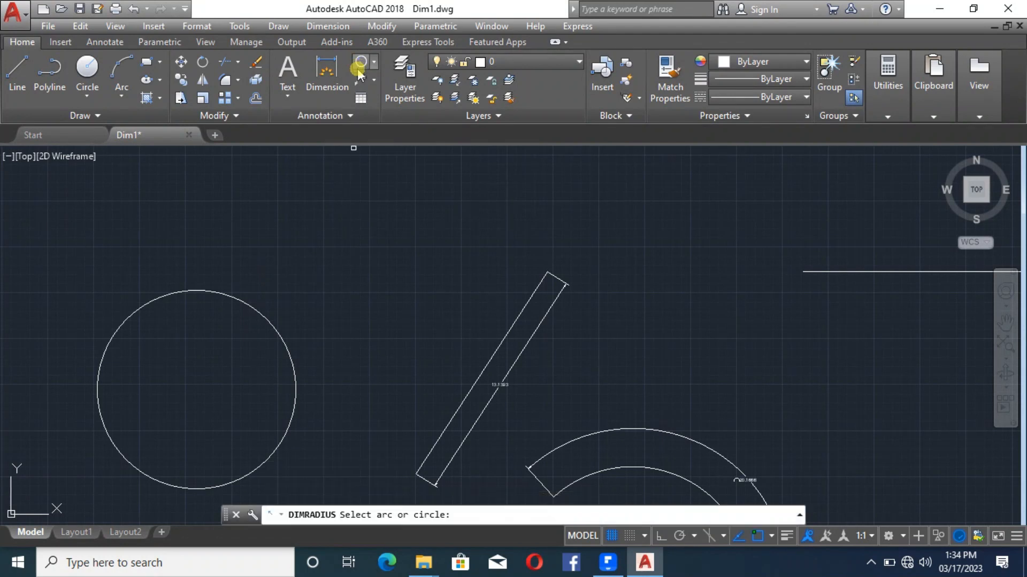
click(275, 330)
scroll(276, 371, up, 4)
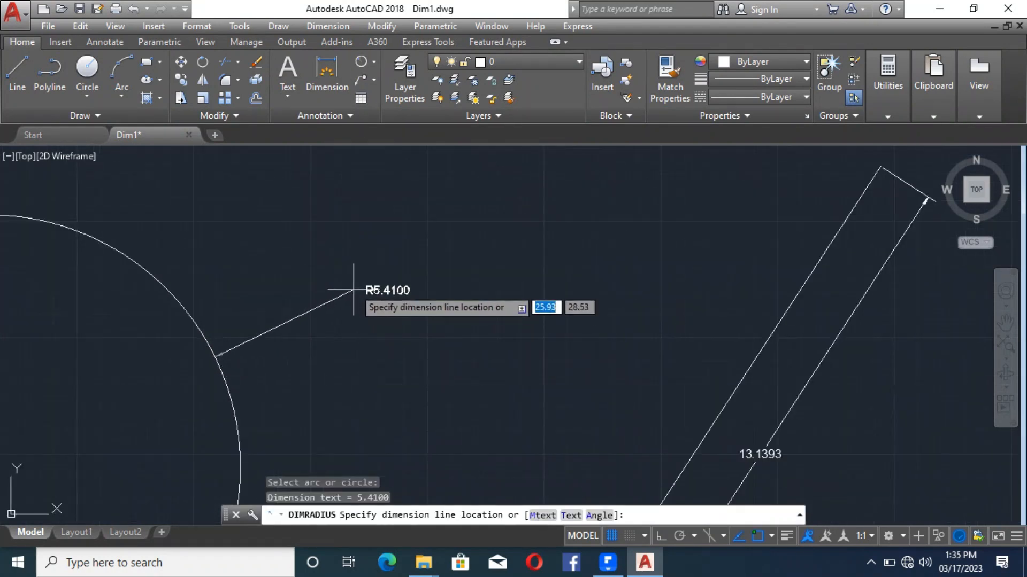
click(337, 256)
scroll(391, 263, up, 4)
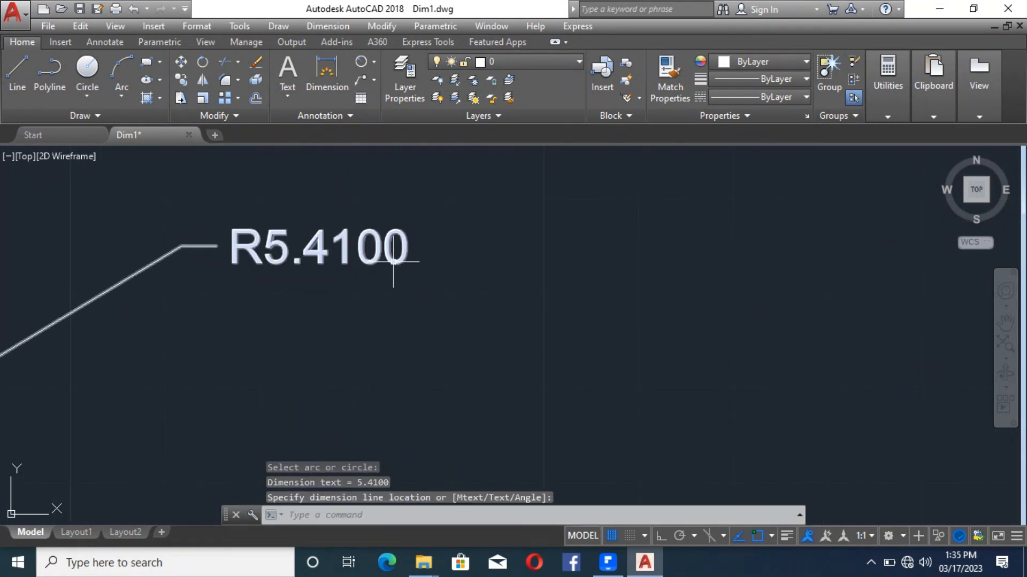
scroll(394, 262, down, 8)
scroll(297, 280, down, 3)
scroll(305, 274, up, 3)
scroll(307, 277, up, 4)
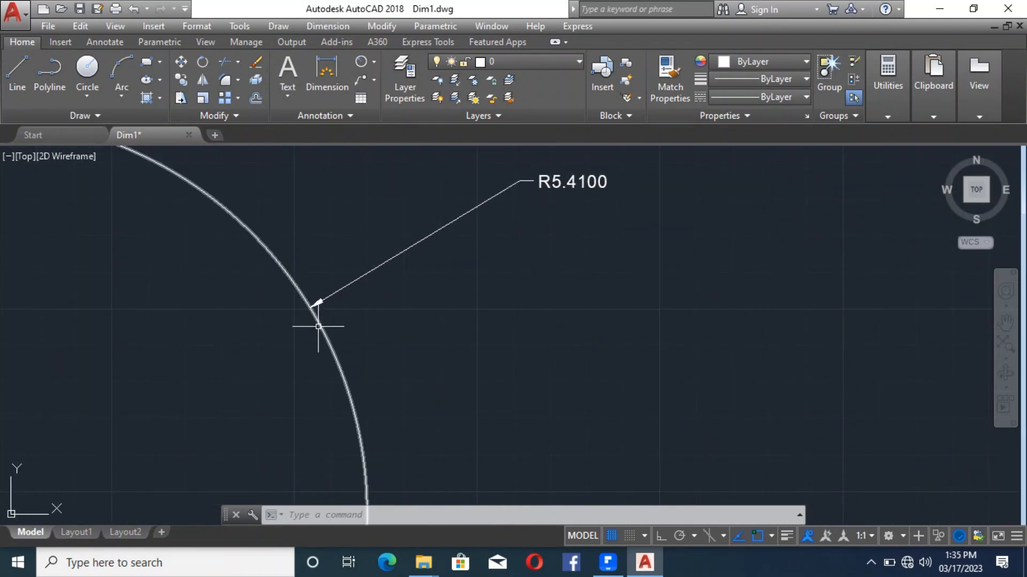
scroll(268, 330, down, 6)
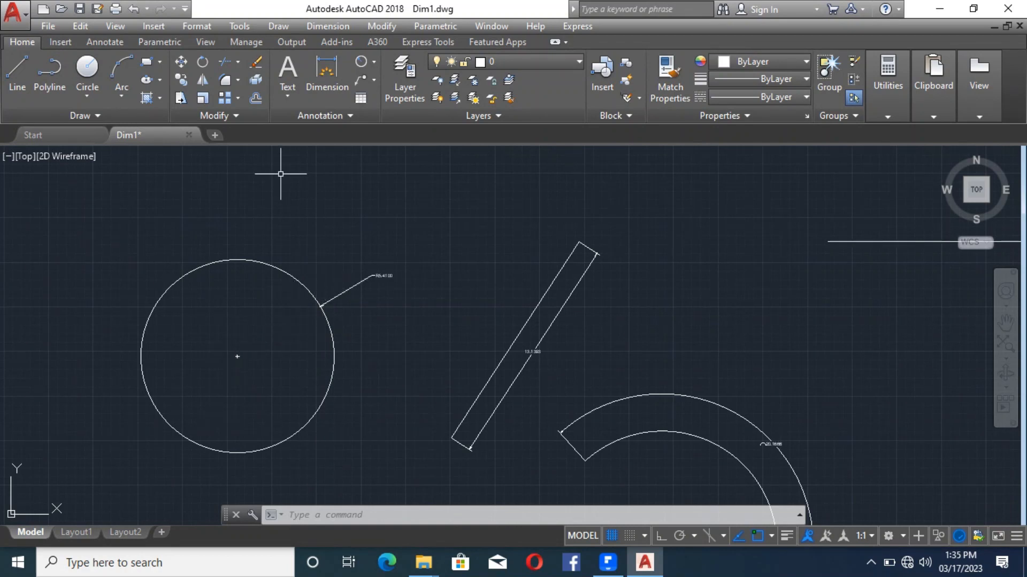
Modify the Standard dimension style's fit settings to draw the dimension line between extension lines.
click(328, 119)
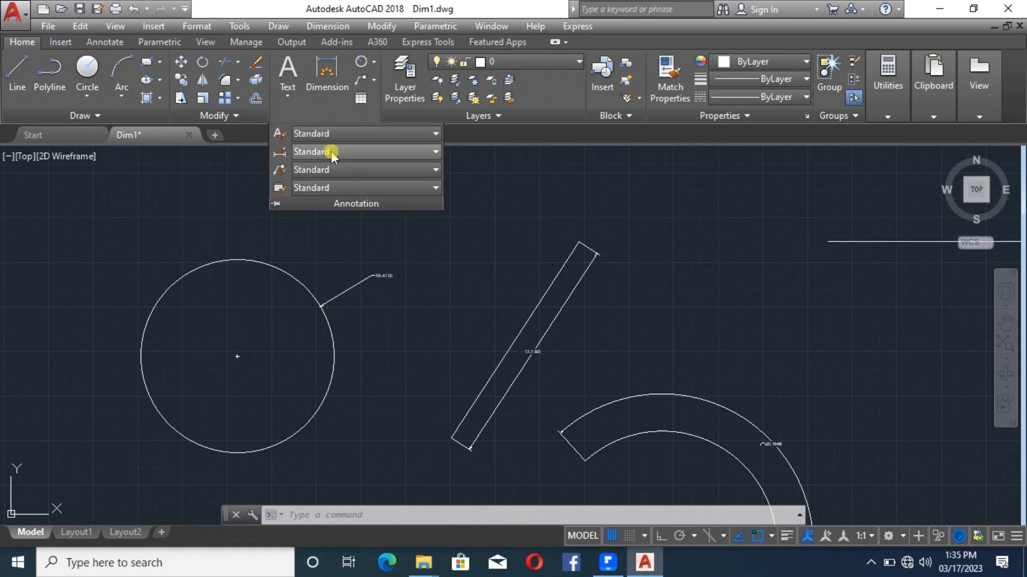
click(332, 152)
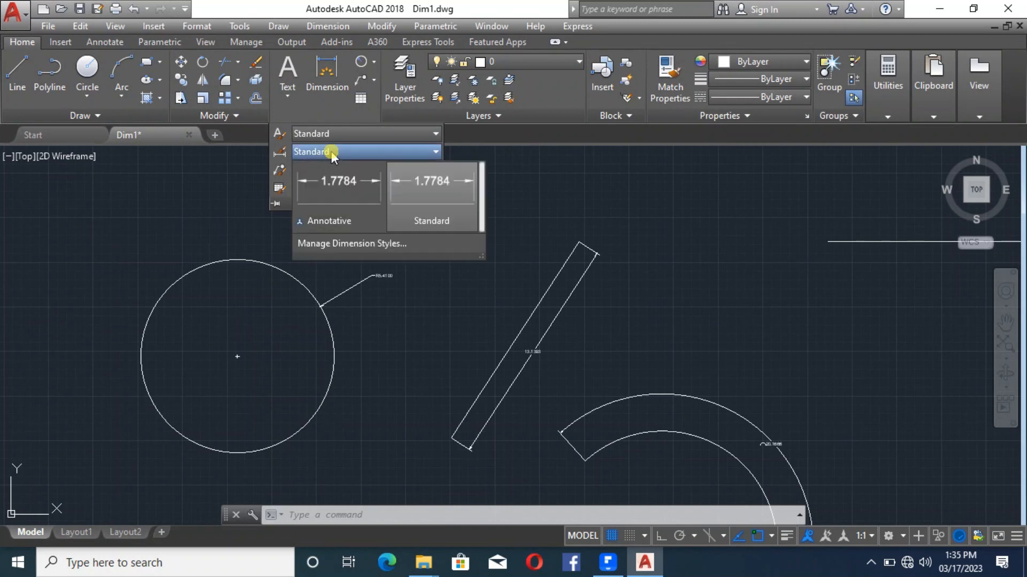
click(333, 245)
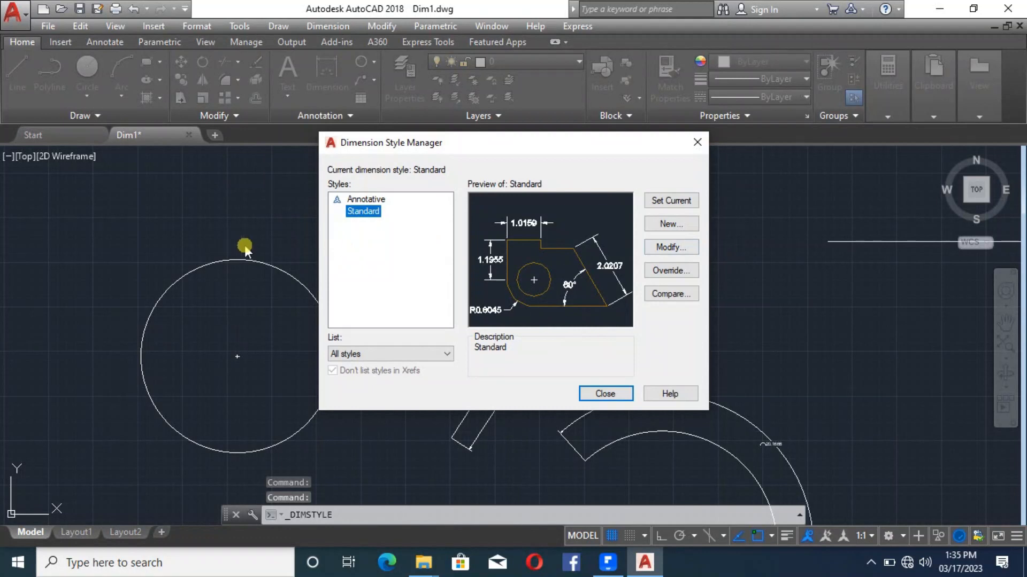
click(656, 248)
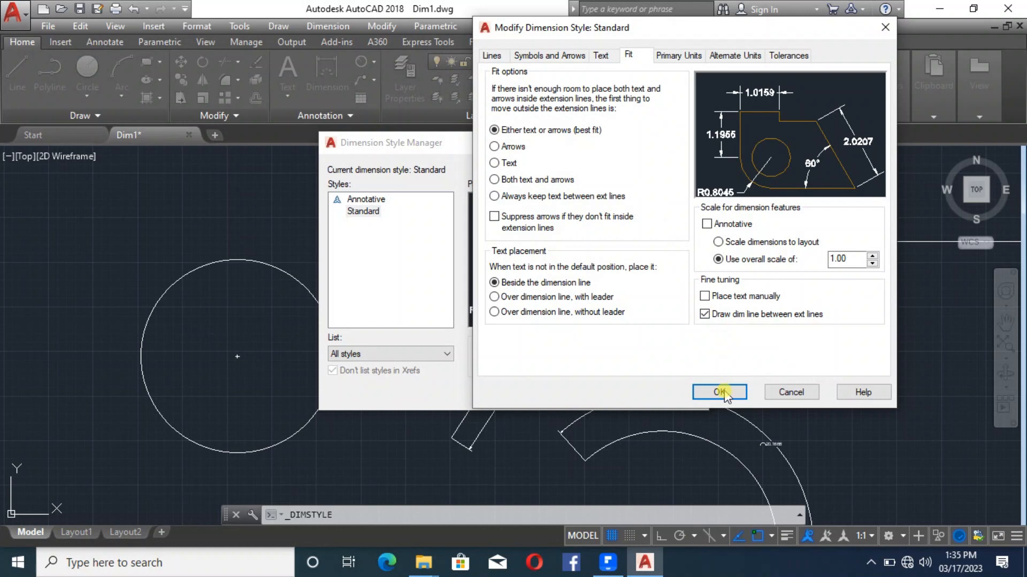
click(709, 318)
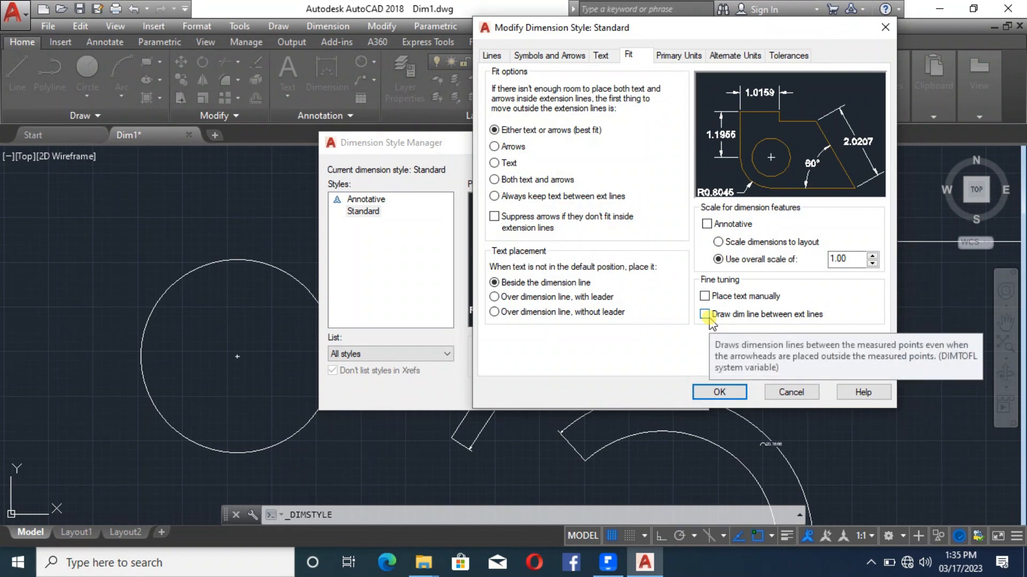
click(707, 316)
click(720, 392)
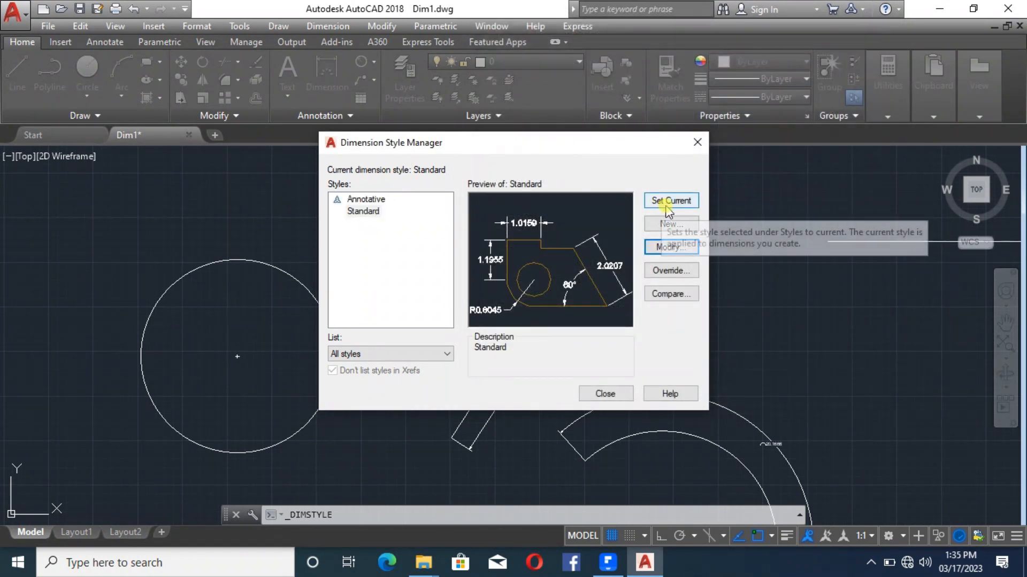
drag(565, 146, 648, 138)
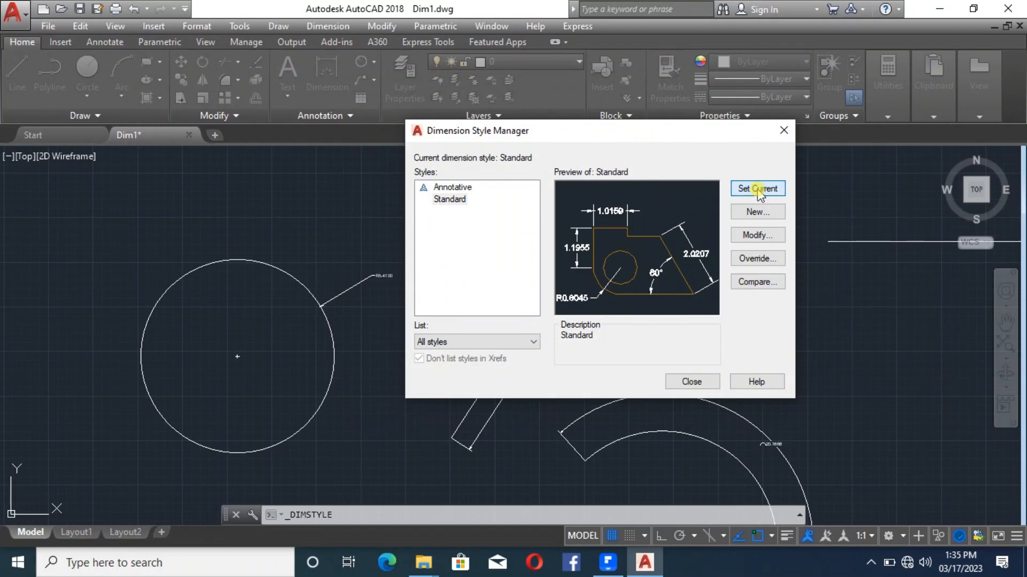
click(682, 384)
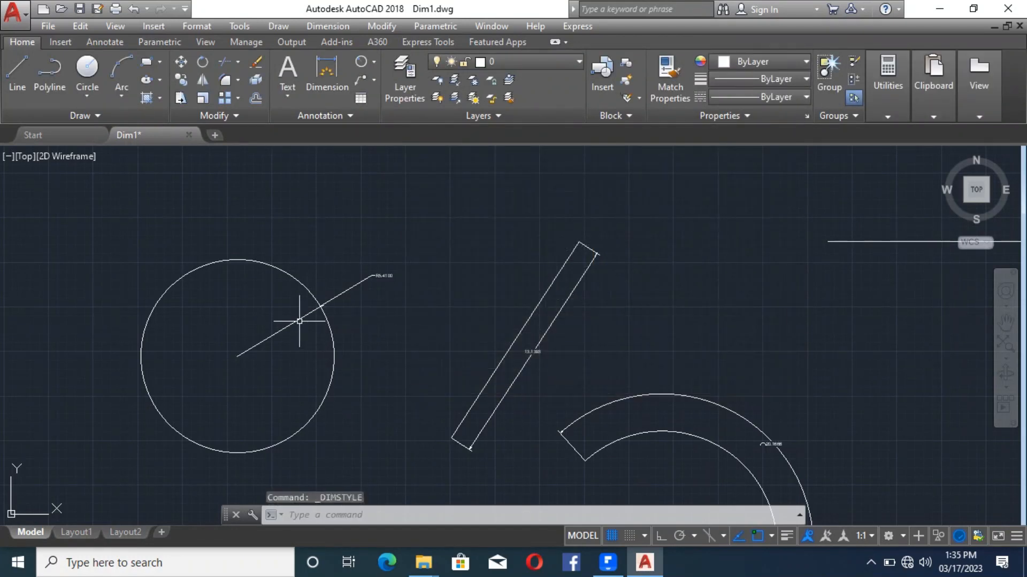
scroll(323, 306, up, 5)
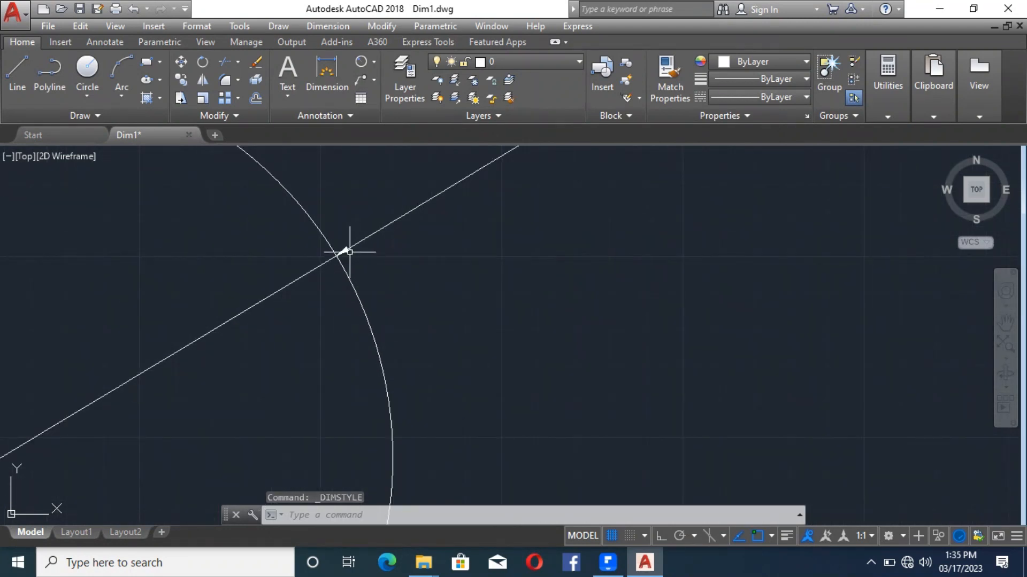
scroll(345, 253, down, 5)
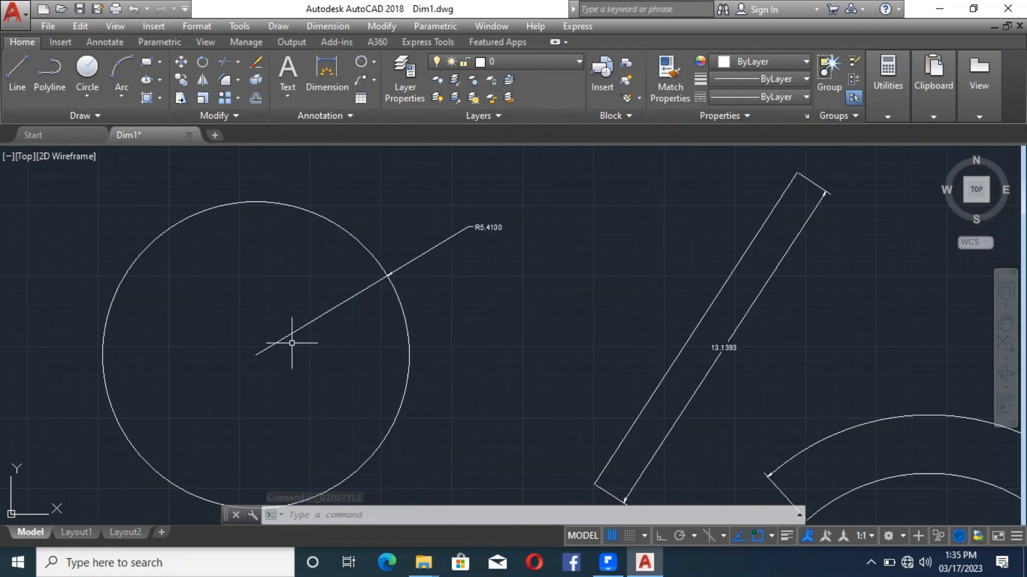
scroll(487, 230, up, 6)
Try a radius dimension on the open arc with its text close to the curve, and undo it.
scroll(562, 289, down, 8)
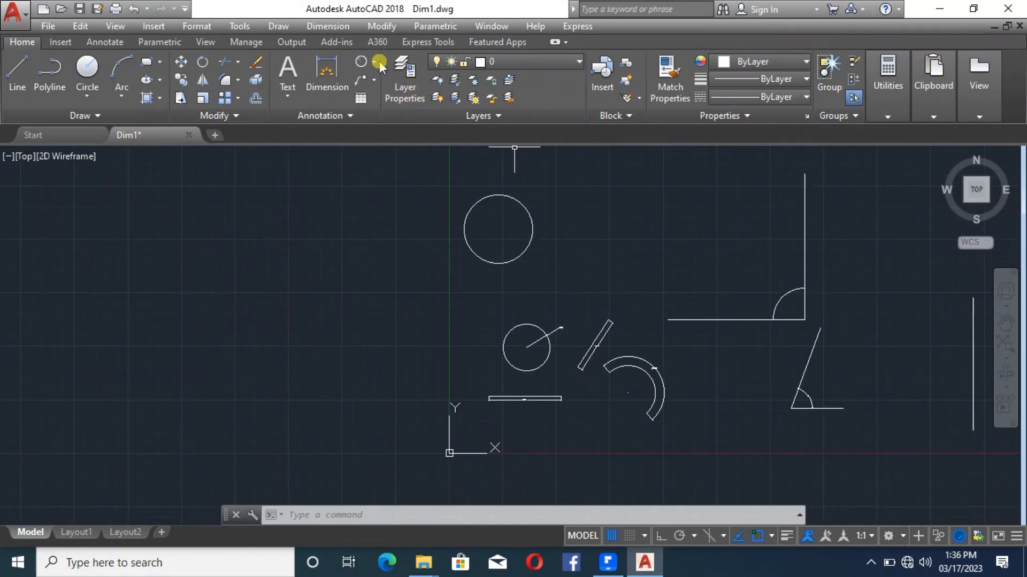
scroll(678, 386, up, 4)
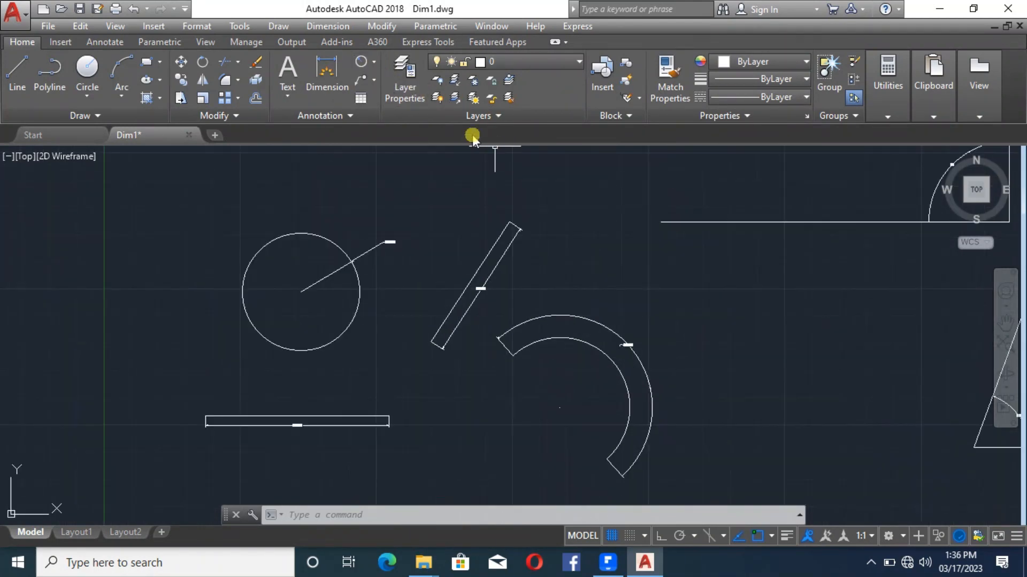
click(361, 62)
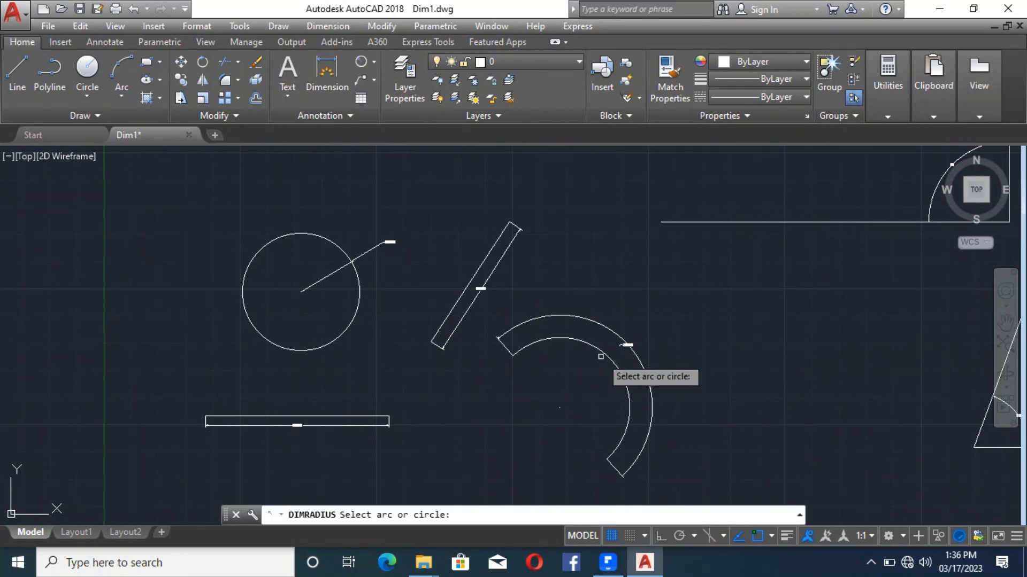
click(601, 351)
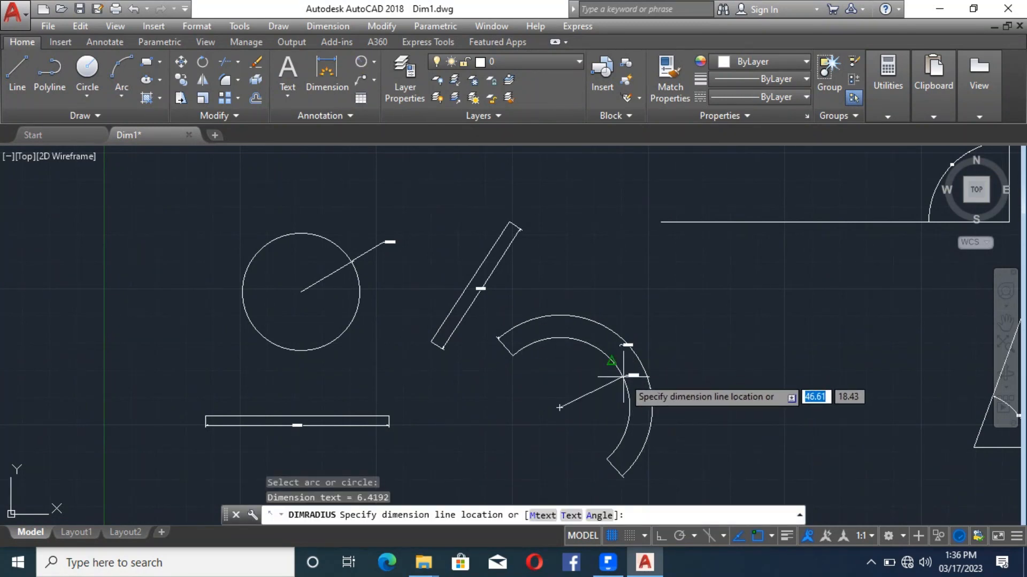
click(619, 367)
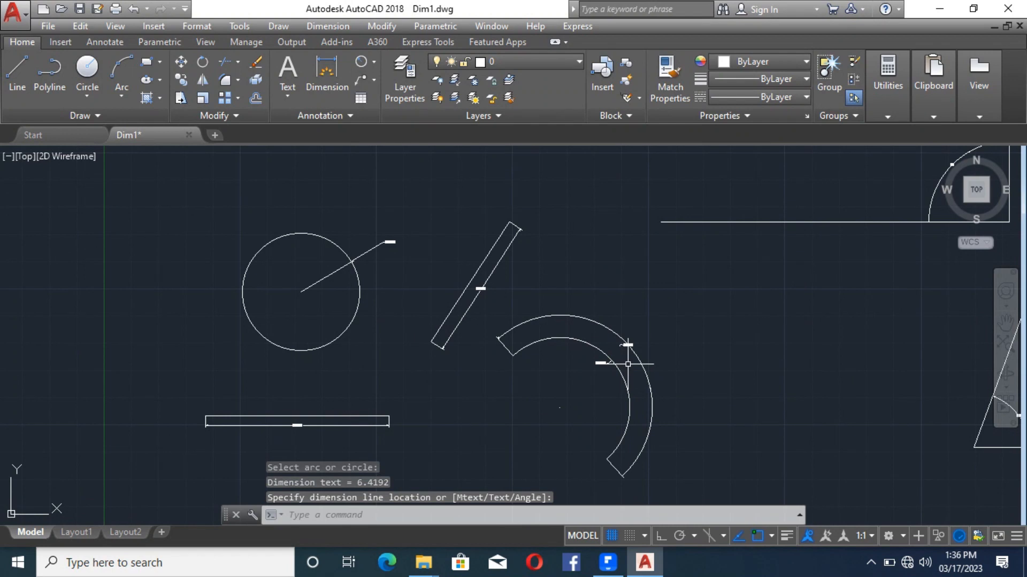
key(ctrl+z)
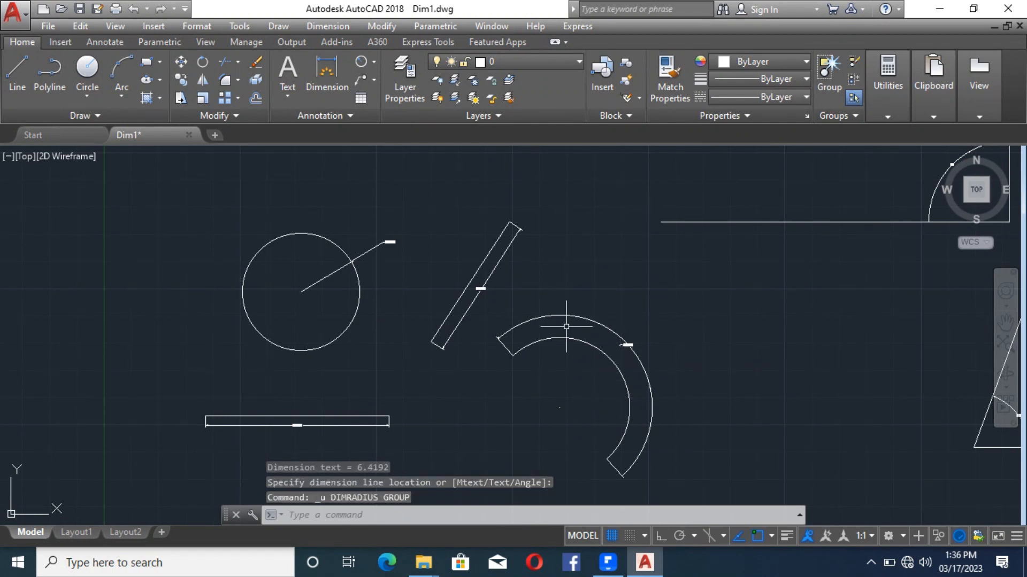
Add a radius dimension to the open arc, placing its text at the arc's center point.
click(361, 61)
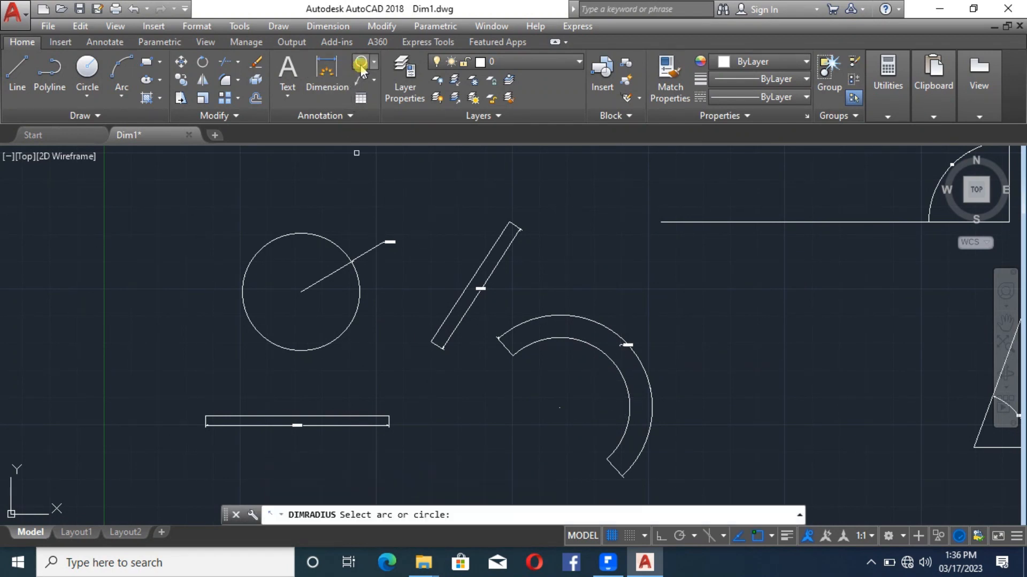
click(627, 389)
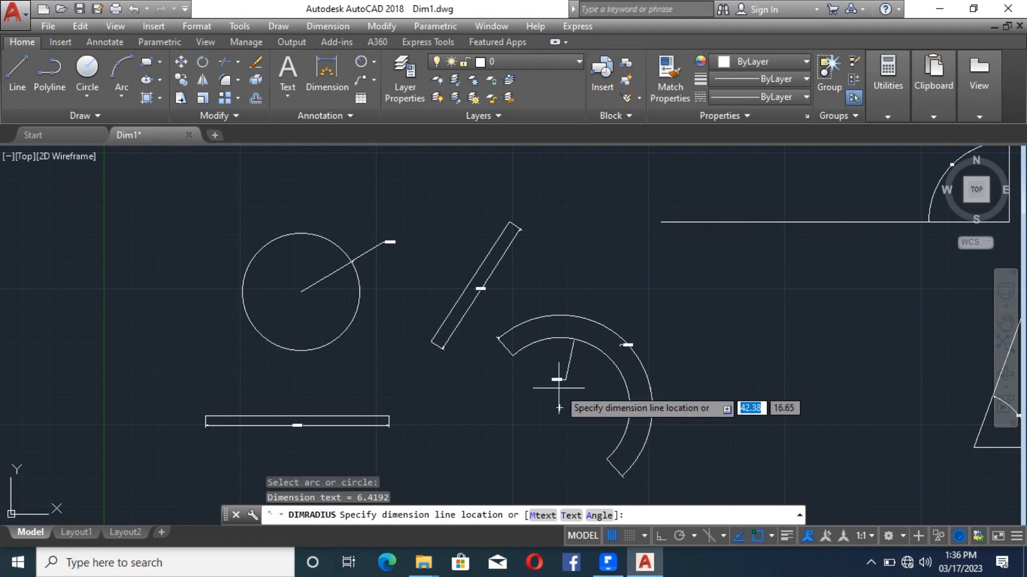
click(559, 408)
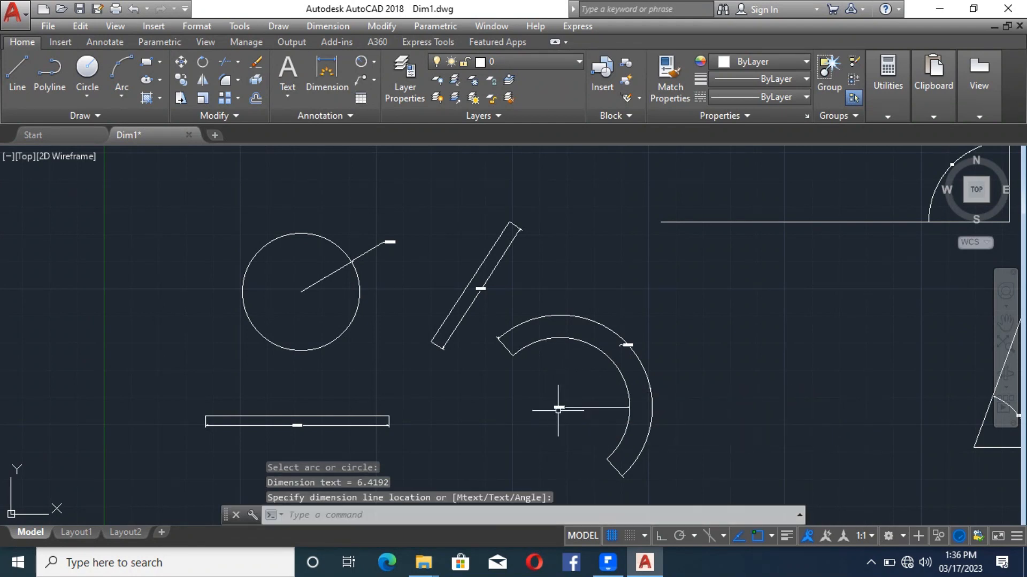
scroll(572, 433, up, 5)
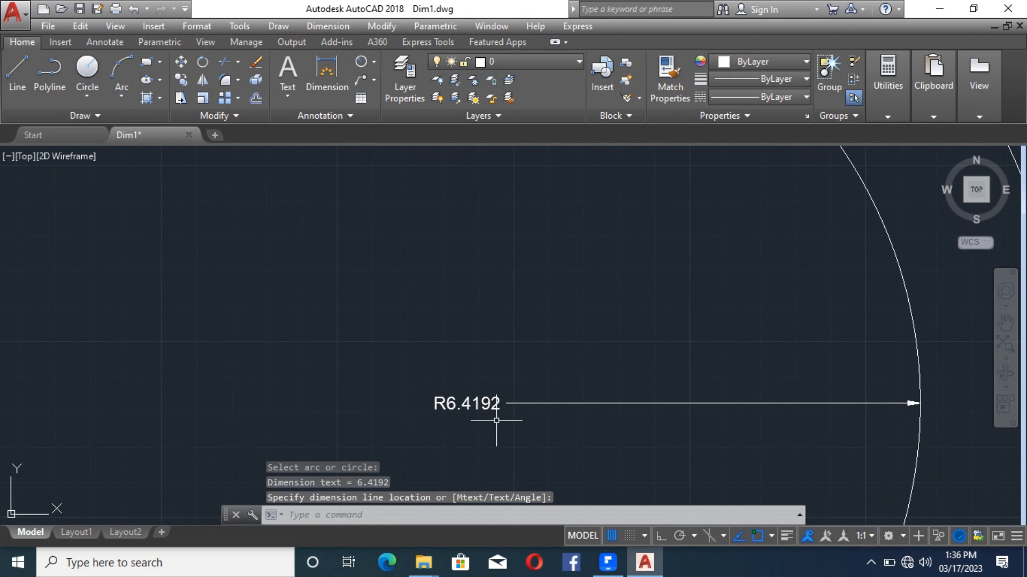
Add a diameter dimension to the larger circle, placing its text outside the circle on the upper right.
scroll(622, 403, down, 5)
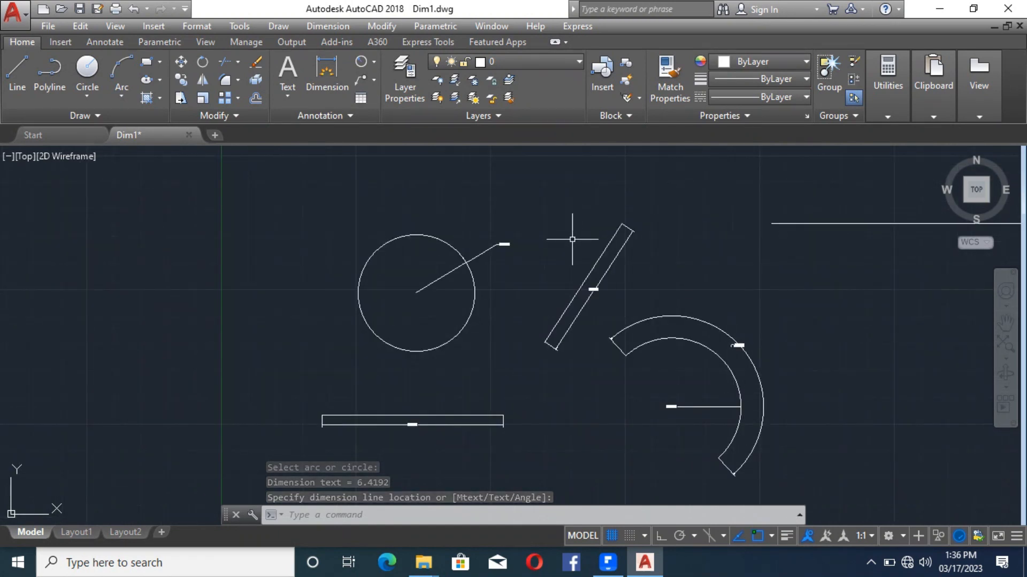
click(373, 62)
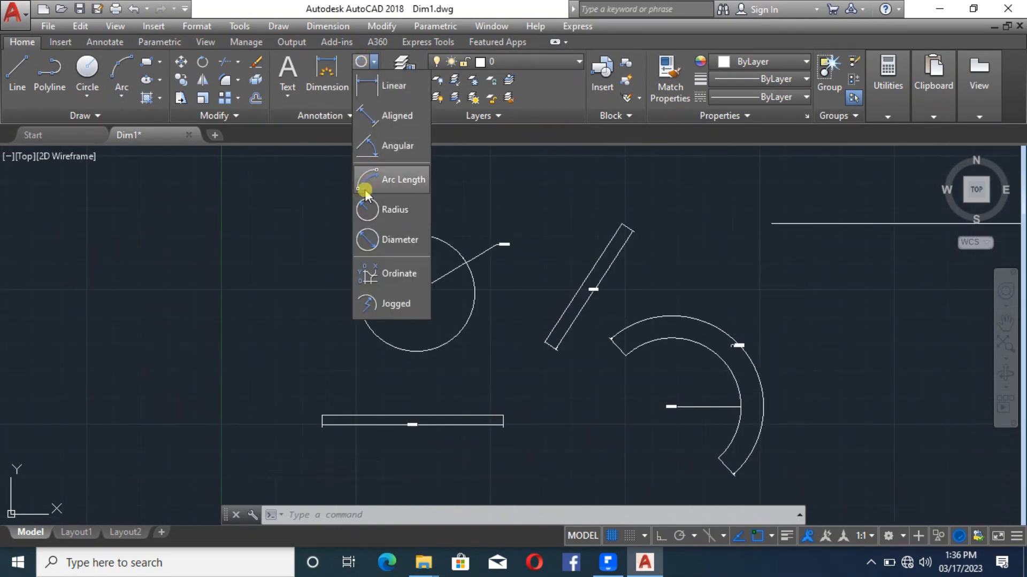
click(384, 241)
scroll(374, 294, down, 3)
scroll(435, 345, up, 4)
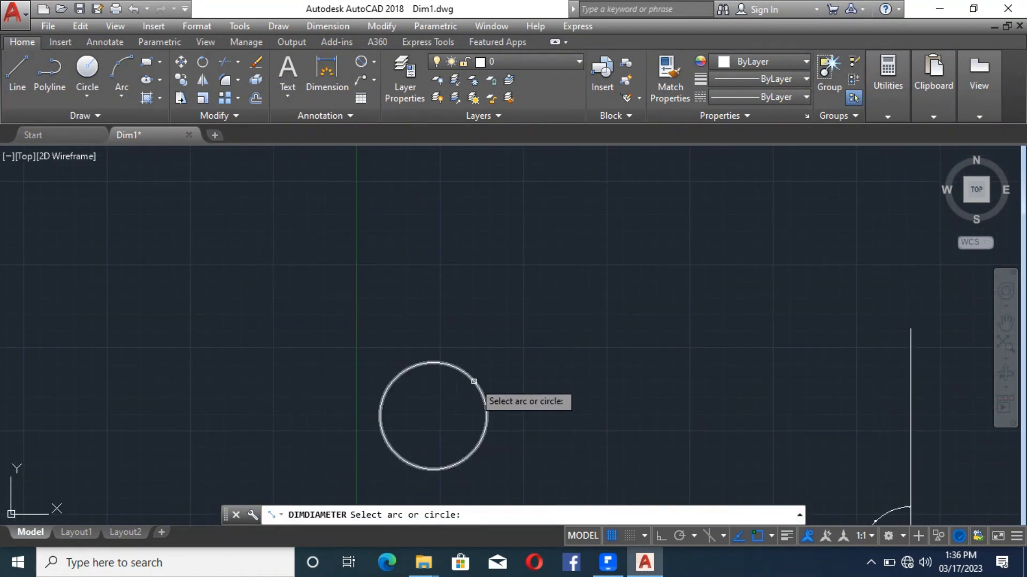
click(474, 381)
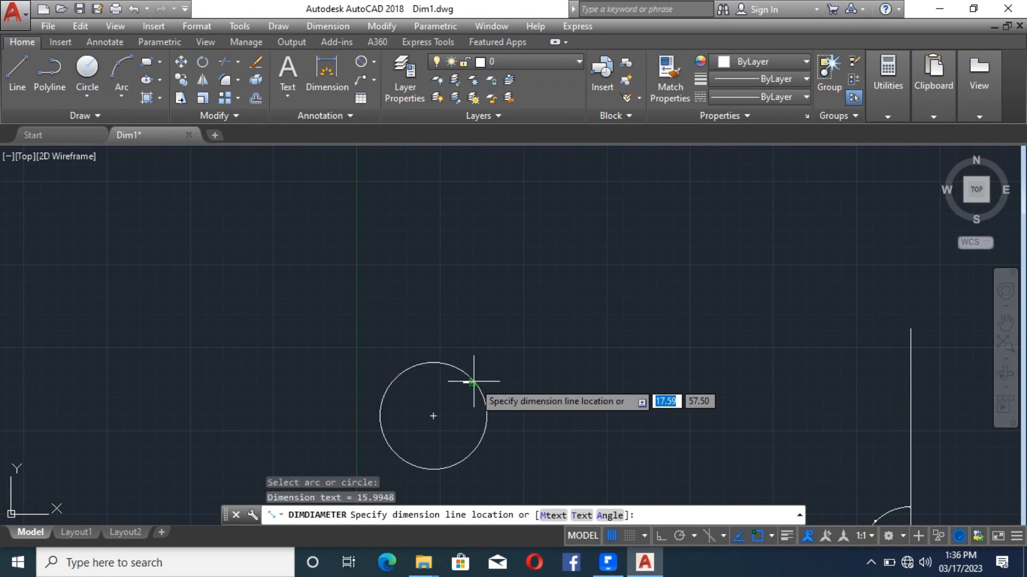
scroll(458, 412, up, 2)
scroll(456, 412, up, 3)
scroll(470, 397, down, 3)
scroll(470, 355, up, 4)
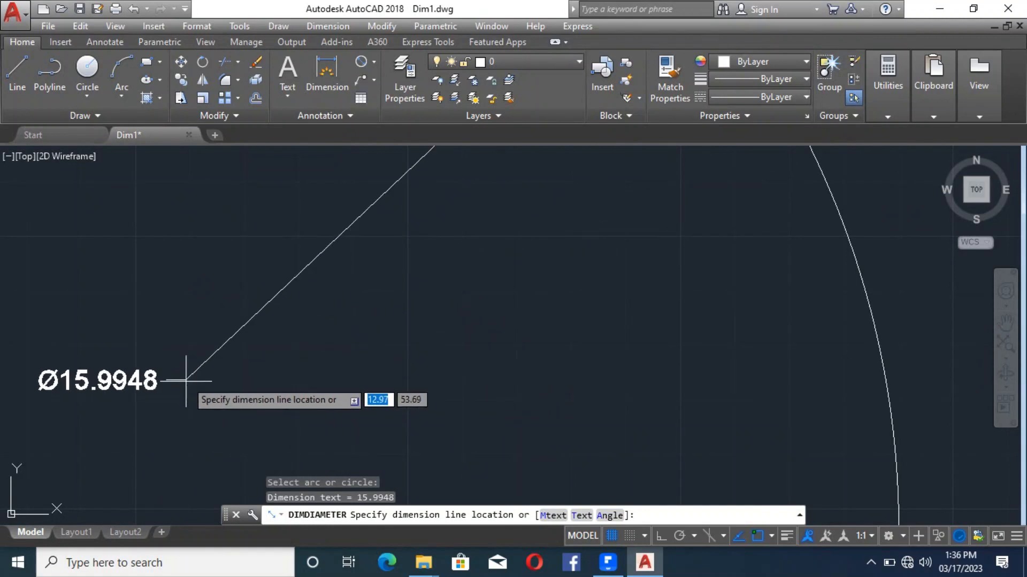
scroll(454, 345, down, 4)
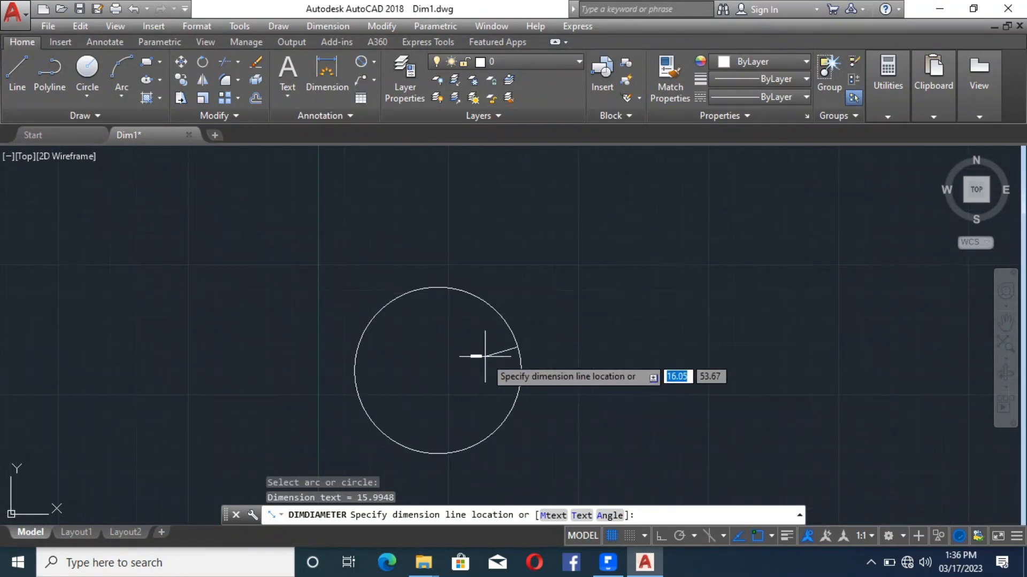
scroll(564, 326, up, 2)
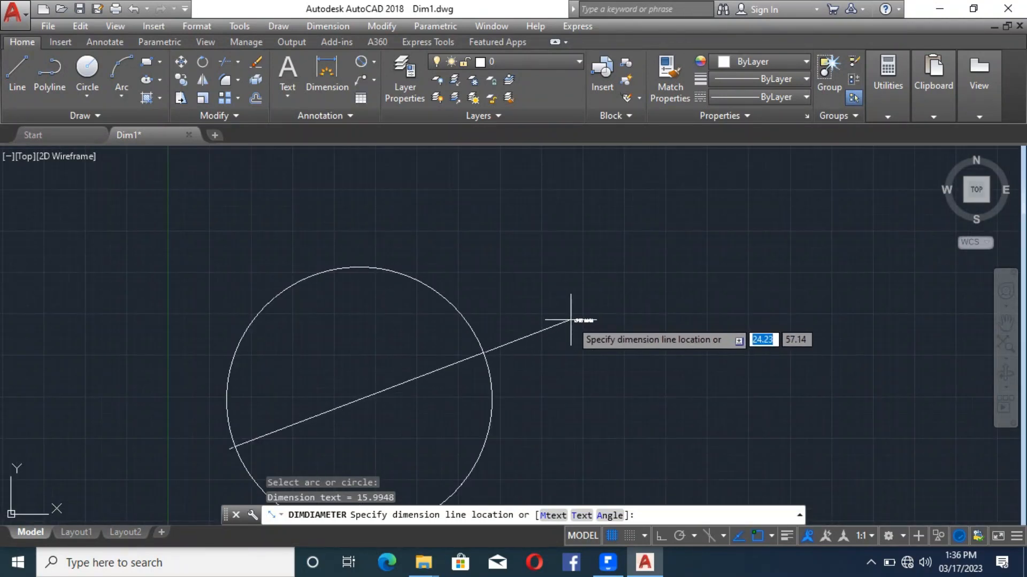
click(586, 276)
Examine the larger circle's diameter dimension, including both arrowheads, the dimension line and the text.
scroll(481, 345, up, 6)
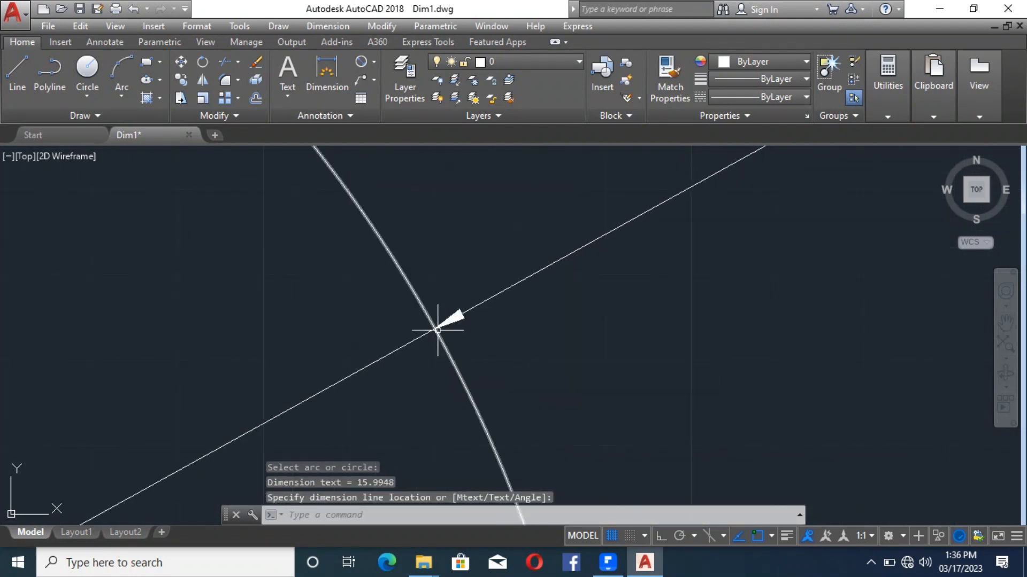
scroll(437, 330, down, 5)
scroll(227, 442, up, 4)
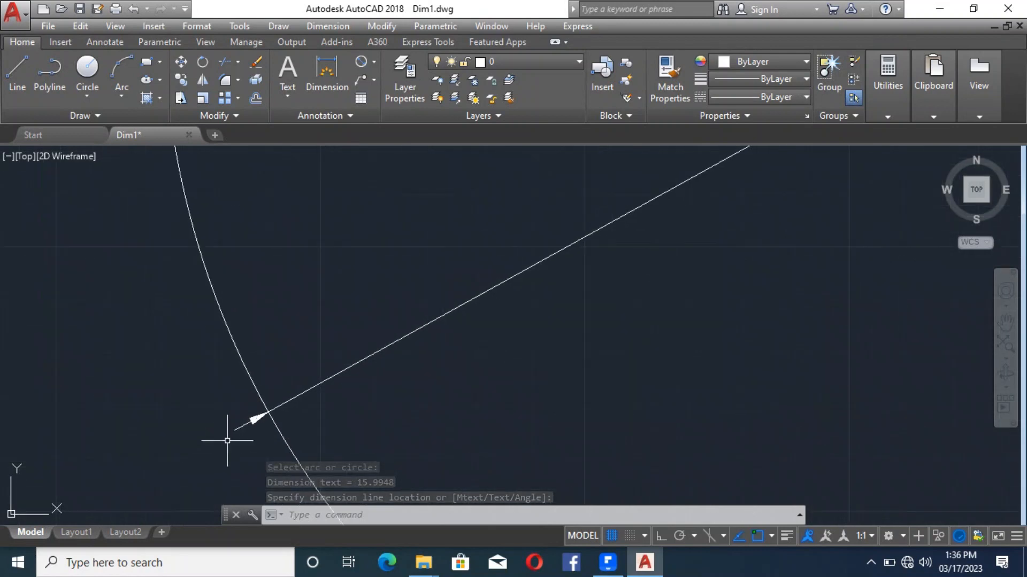
click(288, 416)
scroll(307, 369, down, 3)
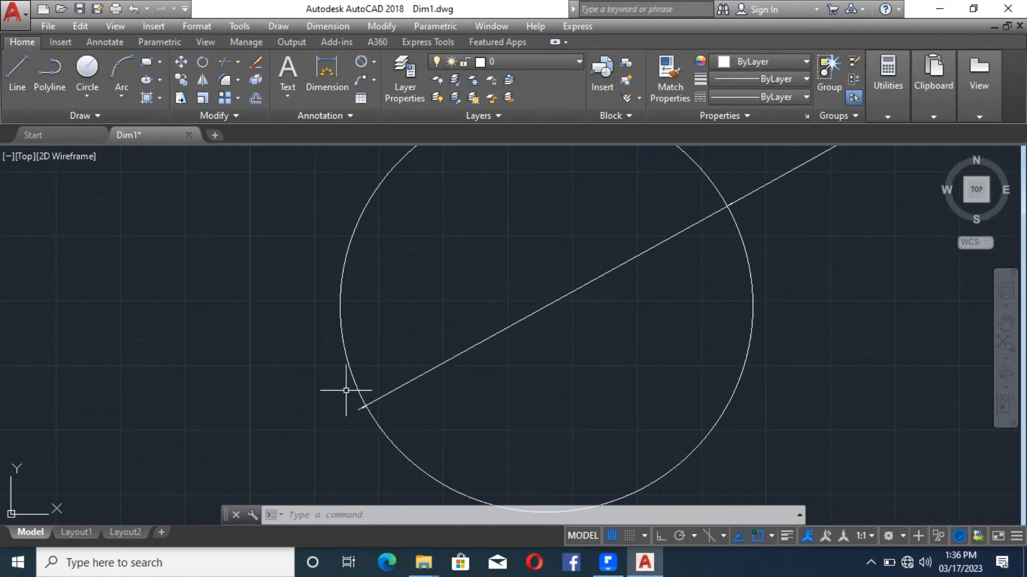
scroll(346, 390, down, 4)
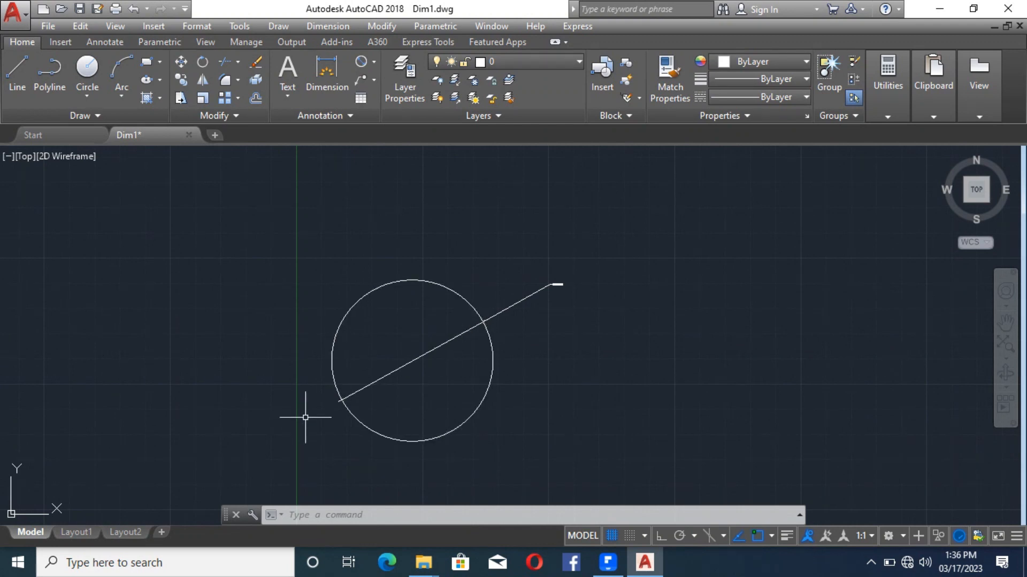
scroll(551, 281, up, 2)
scroll(551, 281, up, 3)
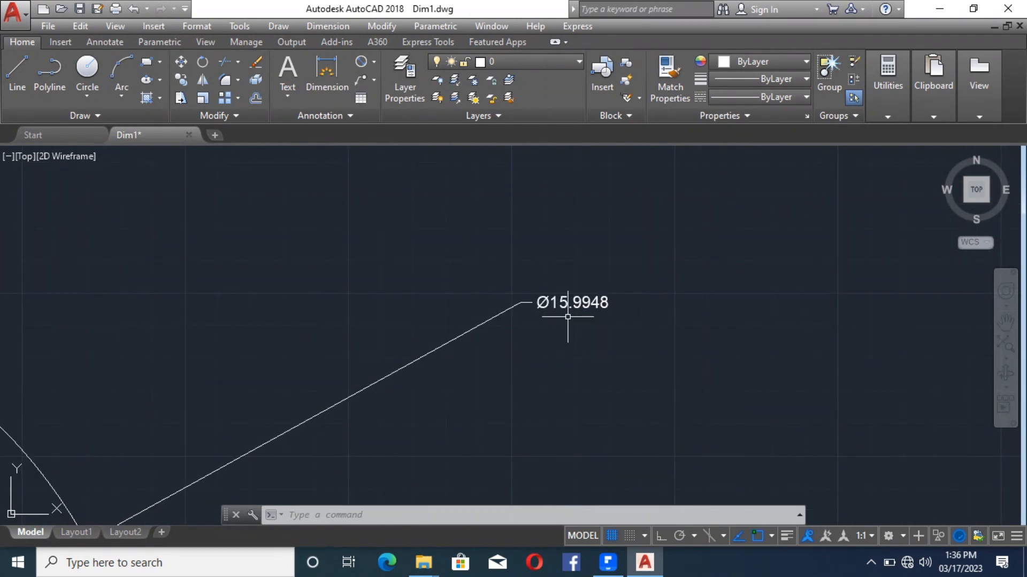
scroll(456, 229, down, 4)
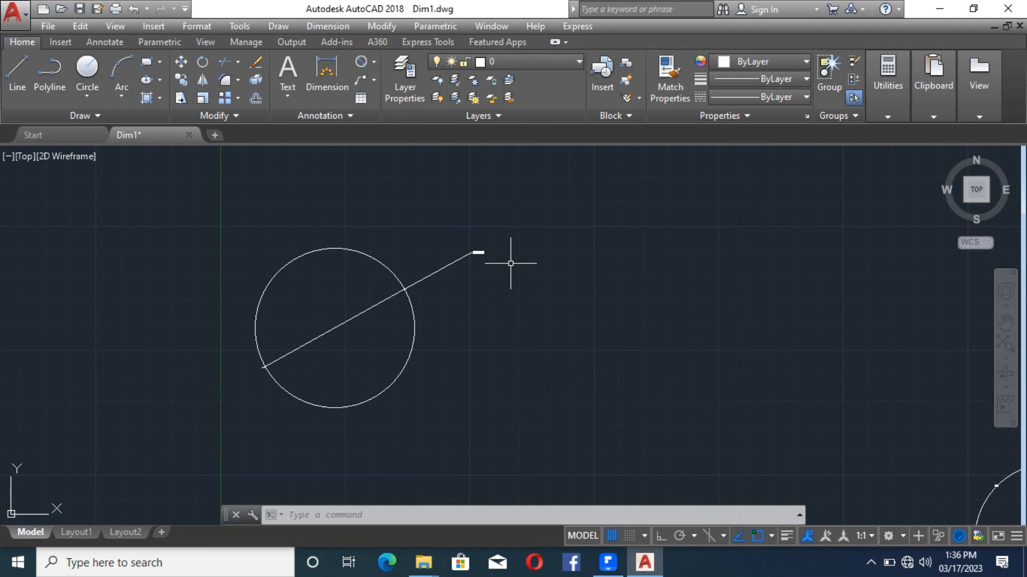
click(377, 63)
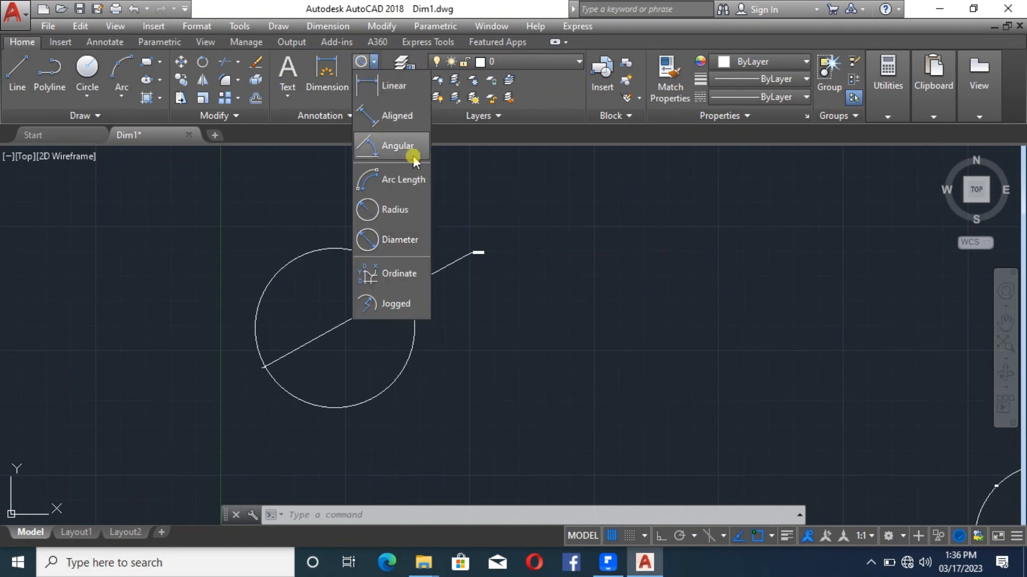
click(412, 274)
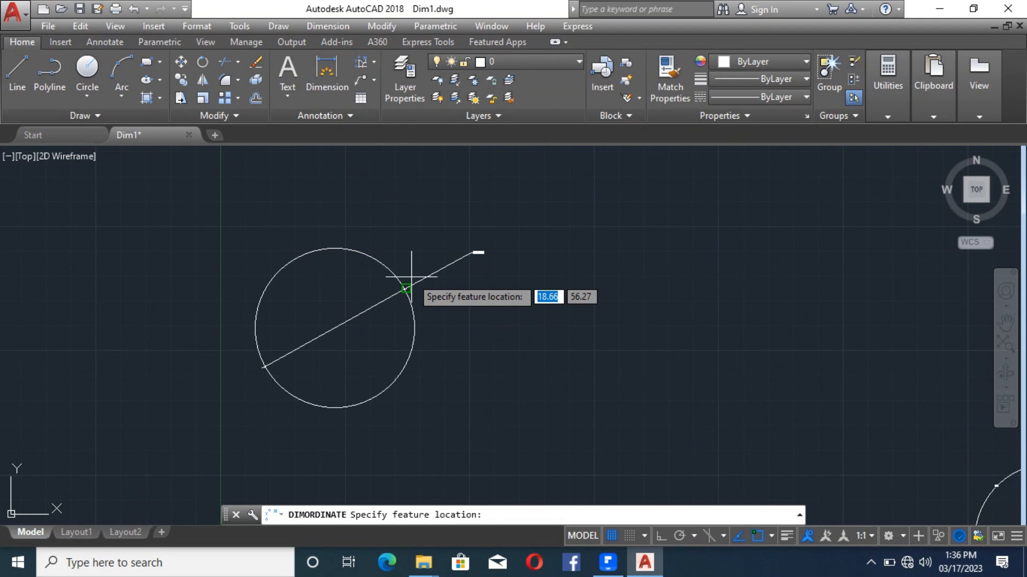
click(24, 88)
key(Escape)
Draw a horizontal line with Ortho on, in the empty area between the larger circle and the right-angle shape.
click(18, 75)
scroll(173, 265, down, 8)
scroll(174, 265, up, 6)
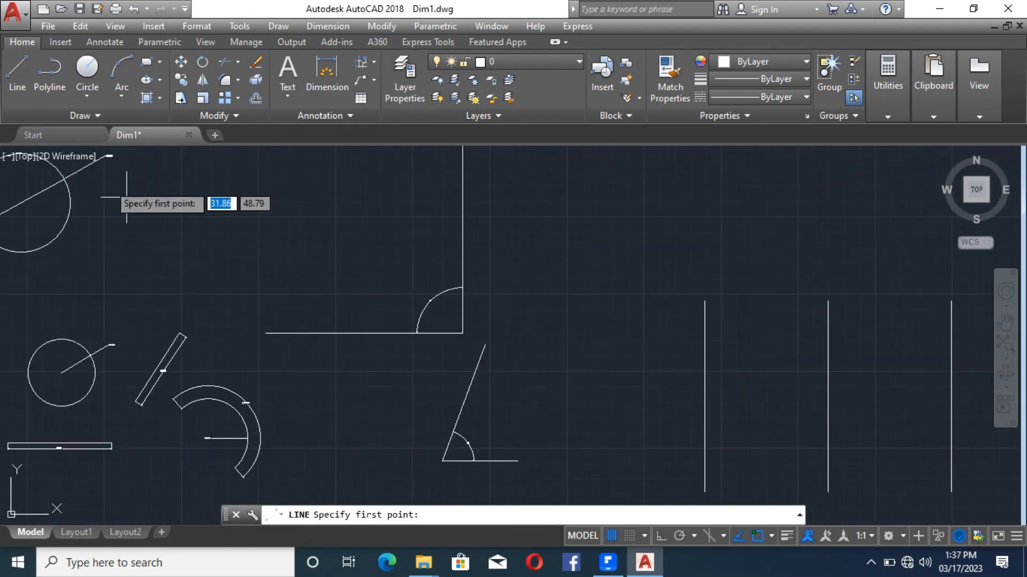
click(24, 88)
click(164, 219)
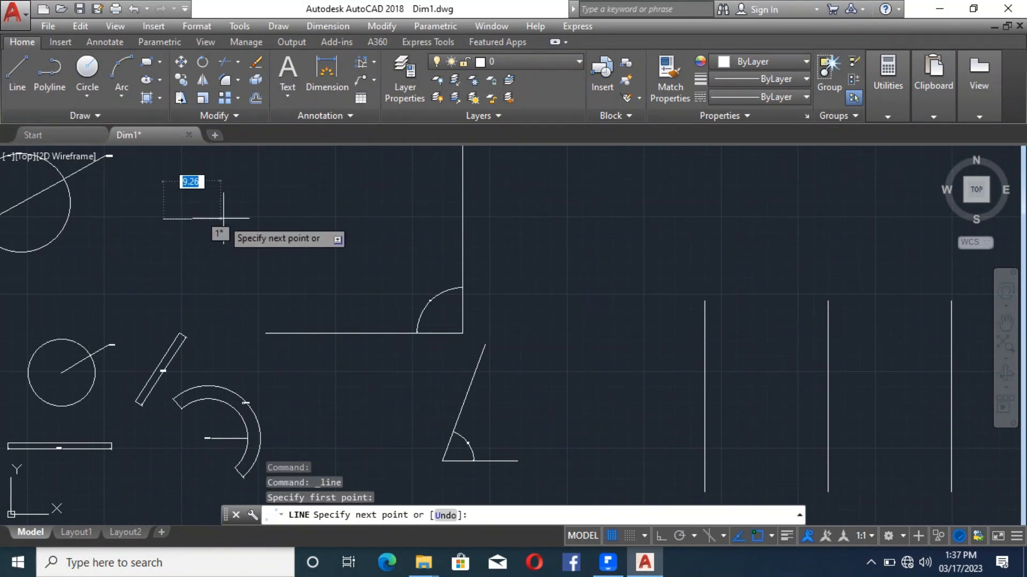
click(661, 536)
click(258, 220)
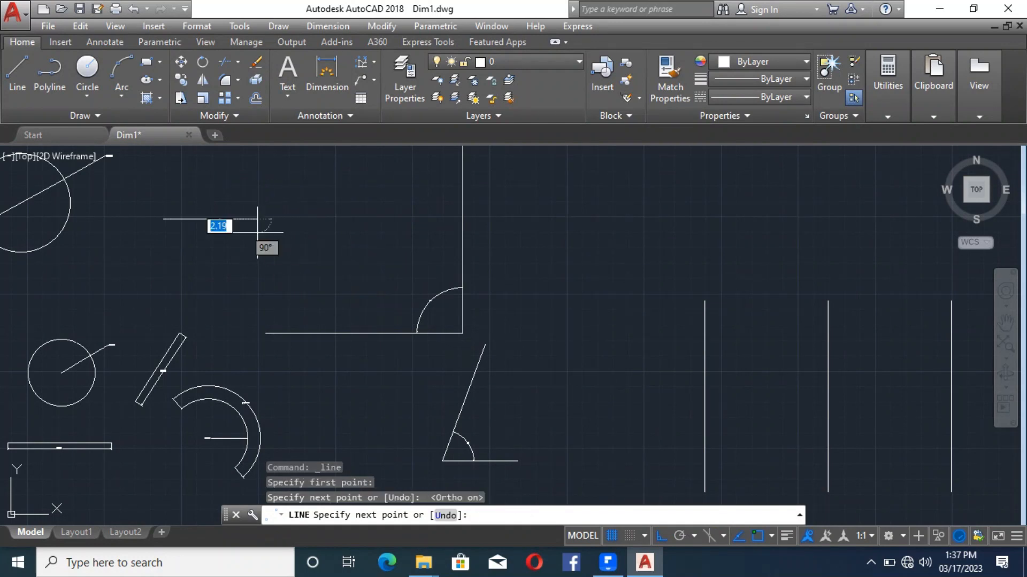
key(Escape)
scroll(321, 257, down, 3)
scroll(251, 262, up, 5)
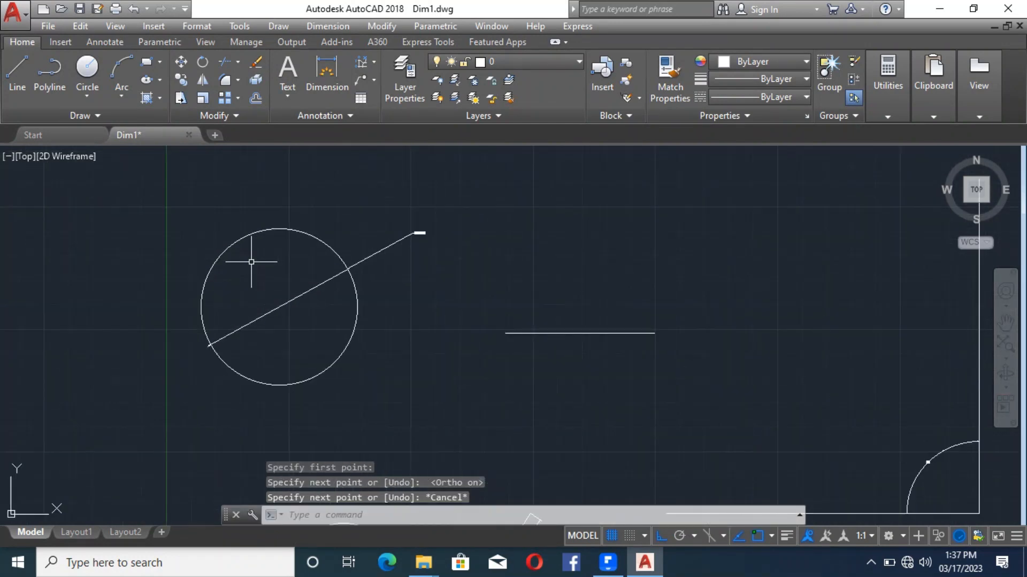
Add an X ordinate dimension at the new horizontal line's left endpoint, with the leader running straight down.
click(361, 65)
scroll(466, 375, down, 6)
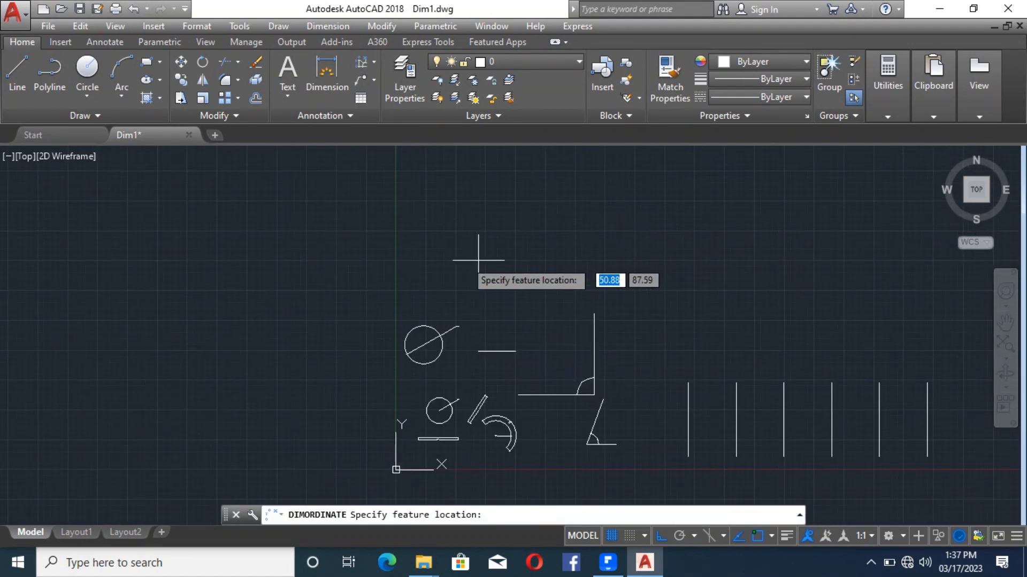
scroll(424, 294, down, 2)
scroll(558, 348, up, 2)
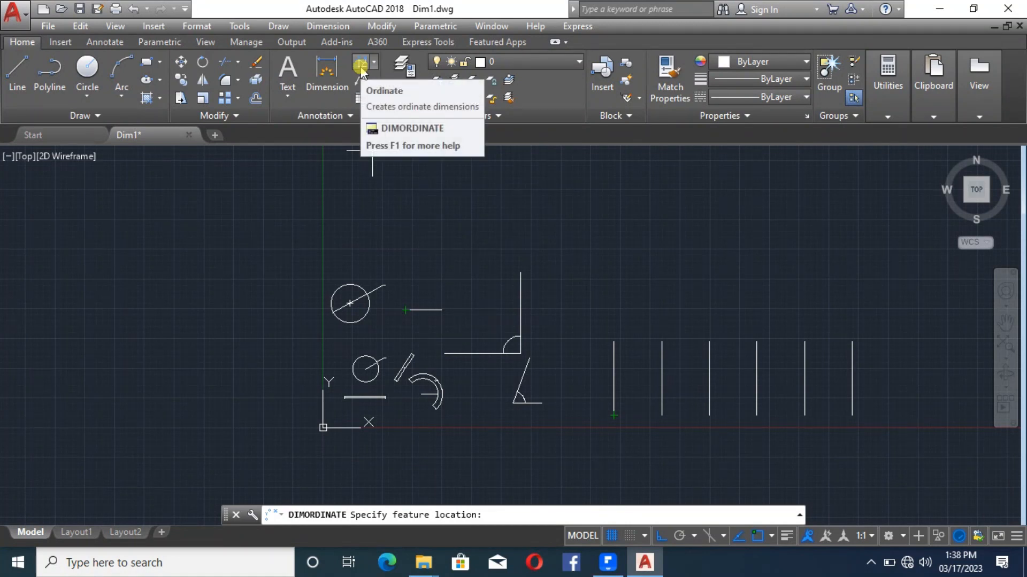
scroll(390, 287, up, 1)
scroll(399, 279, up, 3)
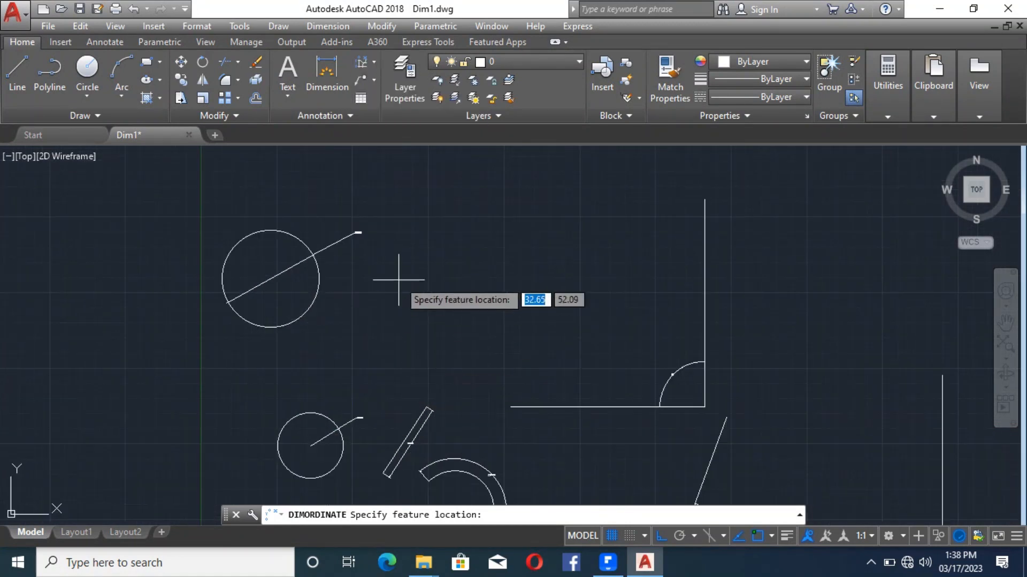
click(408, 292)
scroll(413, 329, up, 2)
scroll(408, 336, up, 2)
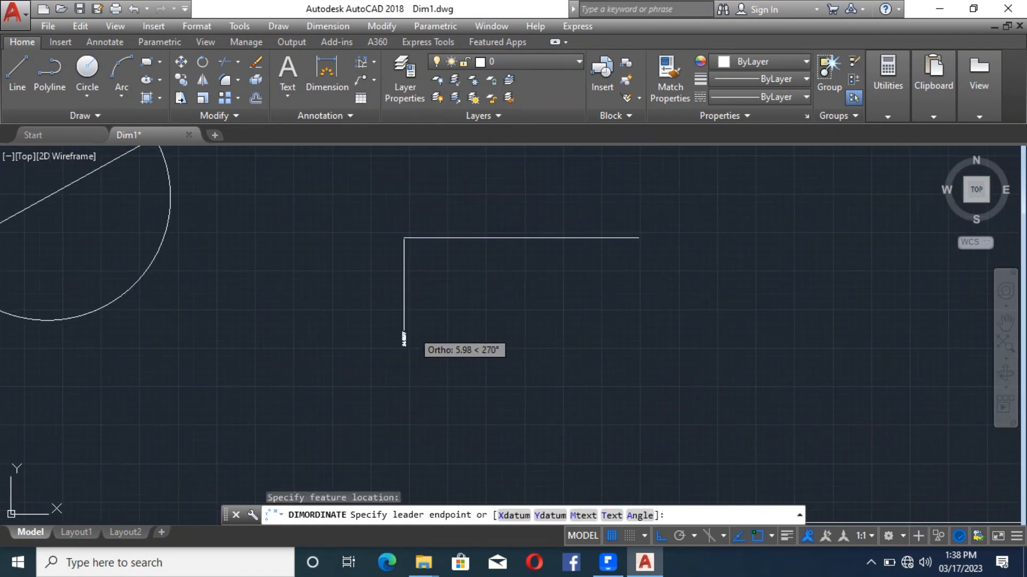
click(412, 324)
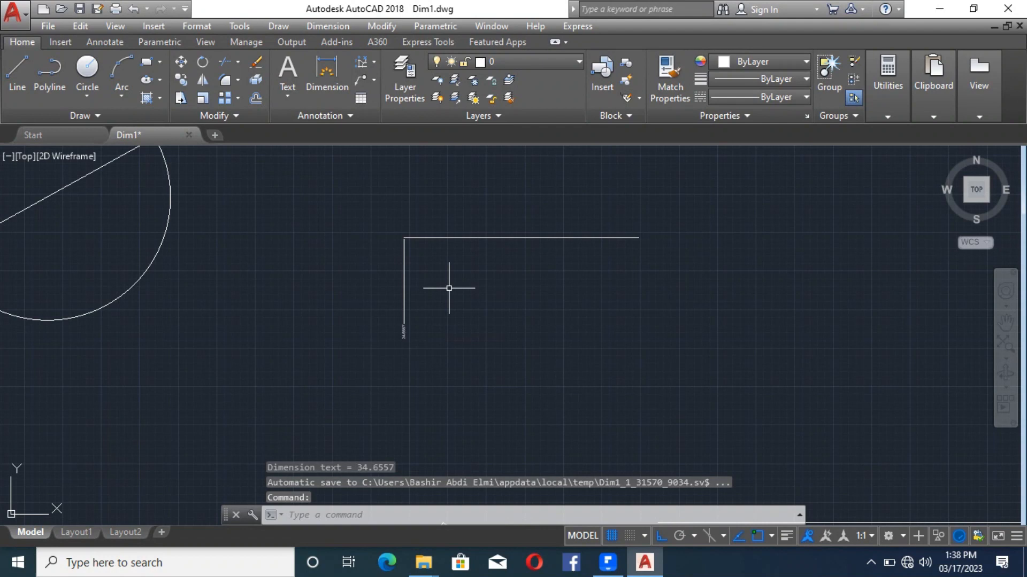
Add a Y ordinate dimension at the horizontal line's left endpoint, with the leader running straight left.
click(366, 61)
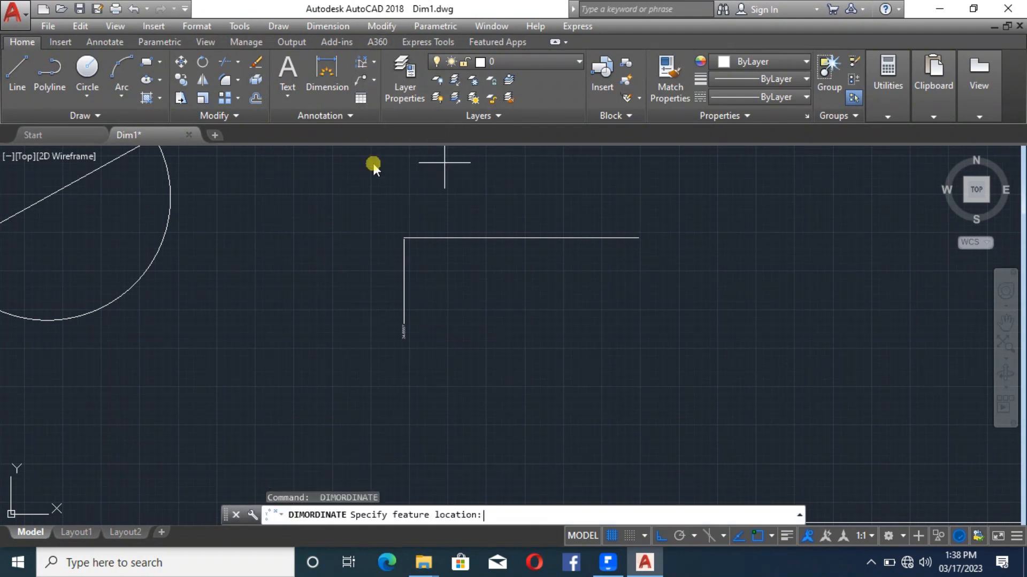
click(403, 238)
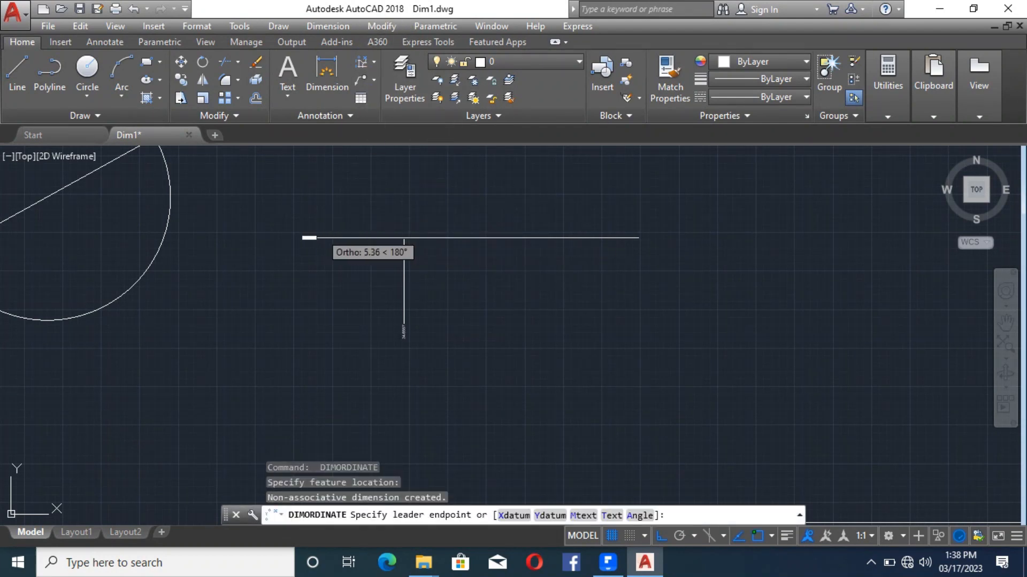
click(317, 235)
Examine the X and Y ordinate dimensions on the horizontal line in relation to the drawing's origin.
scroll(326, 240, up, 4)
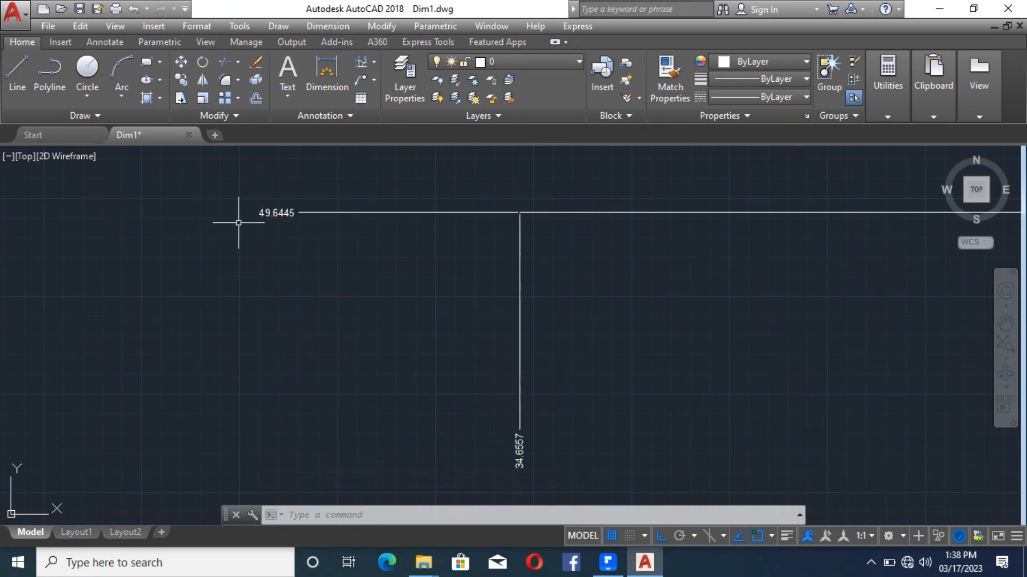
scroll(364, 206, down, 6)
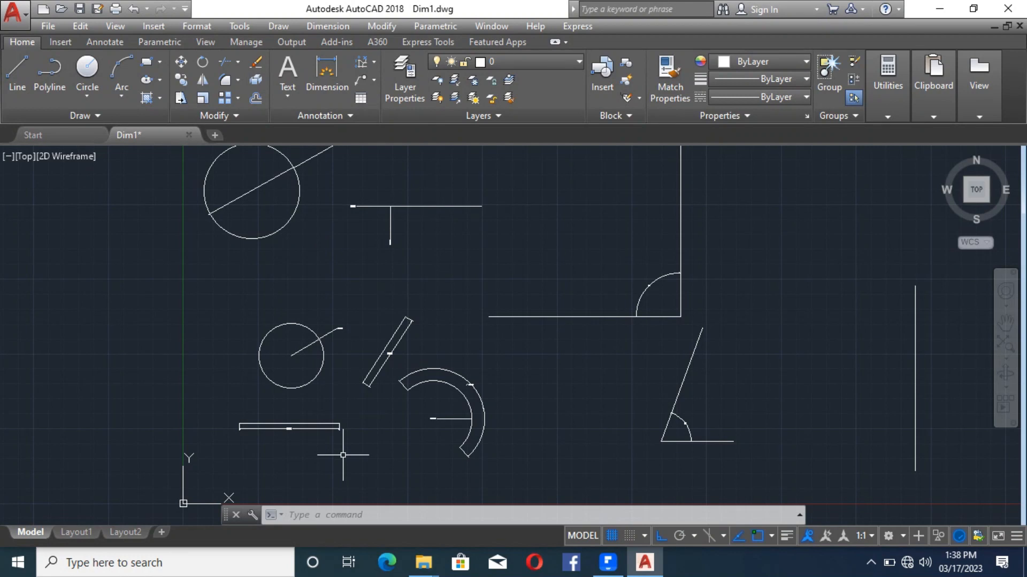
scroll(381, 202, up, 4)
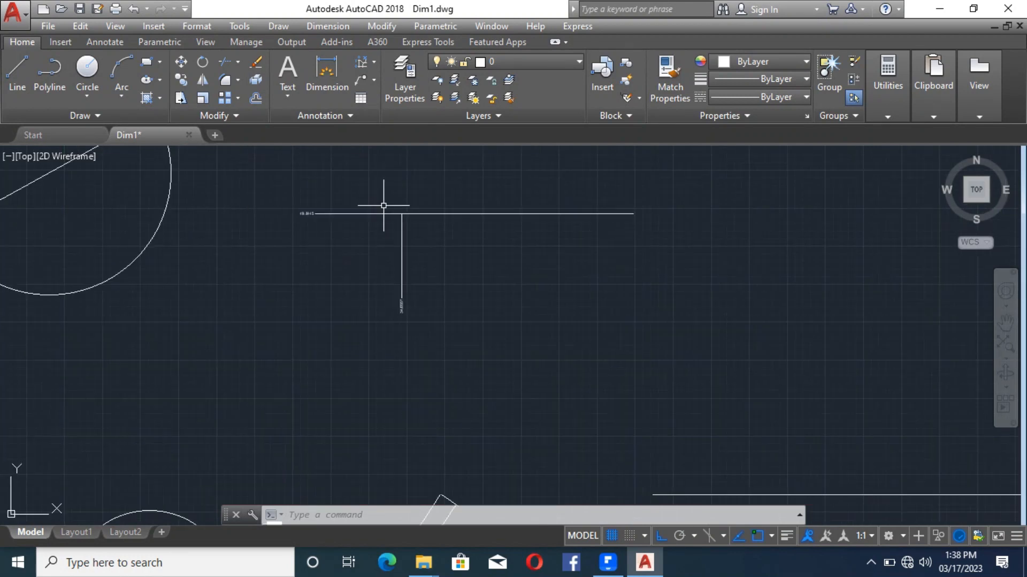
scroll(384, 210, up, 2)
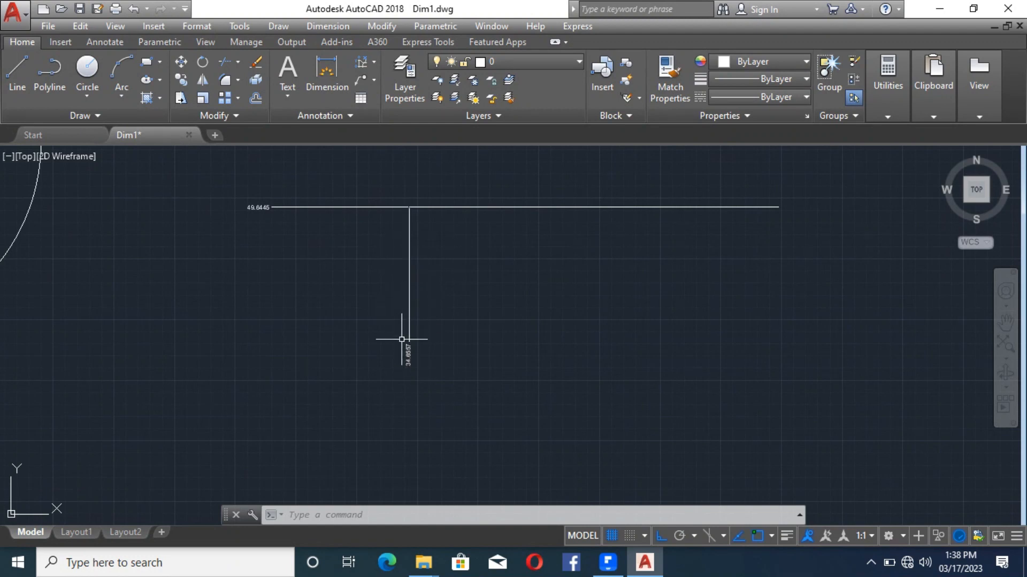
scroll(407, 246, down, 5)
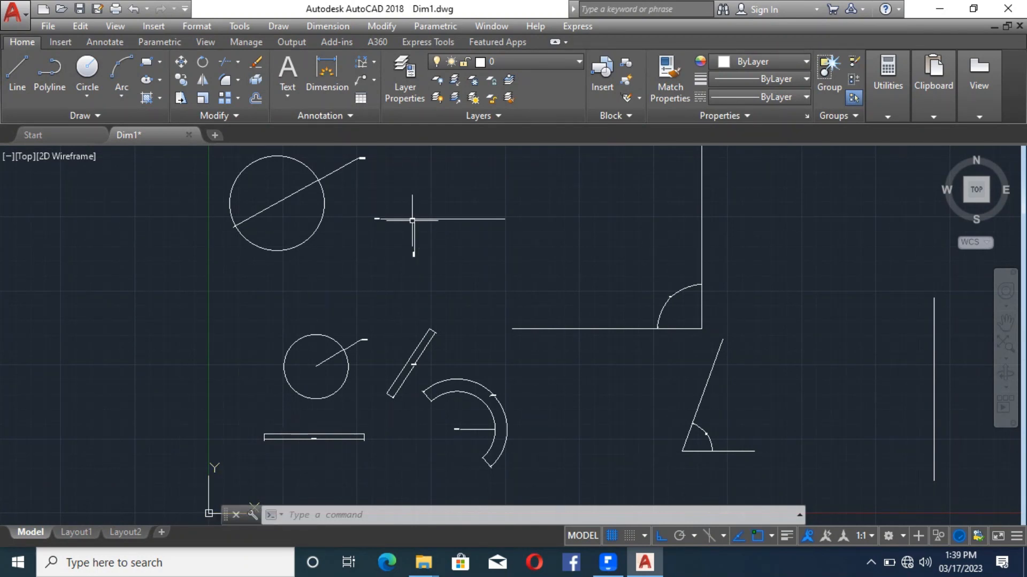
scroll(415, 242, up, 5)
scroll(441, 348, down, 4)
scroll(408, 328, up, 3)
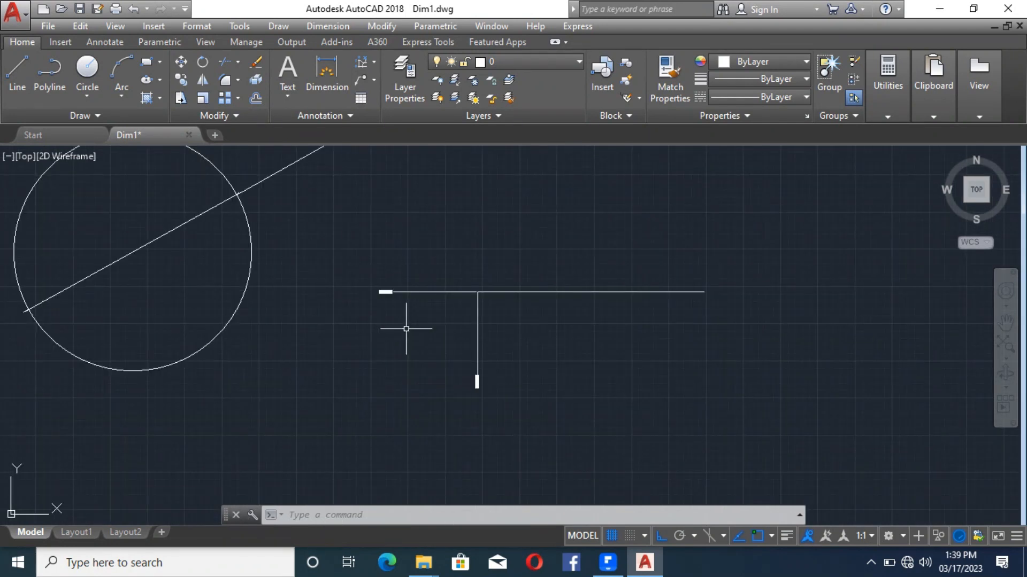
scroll(476, 307, down, 4)
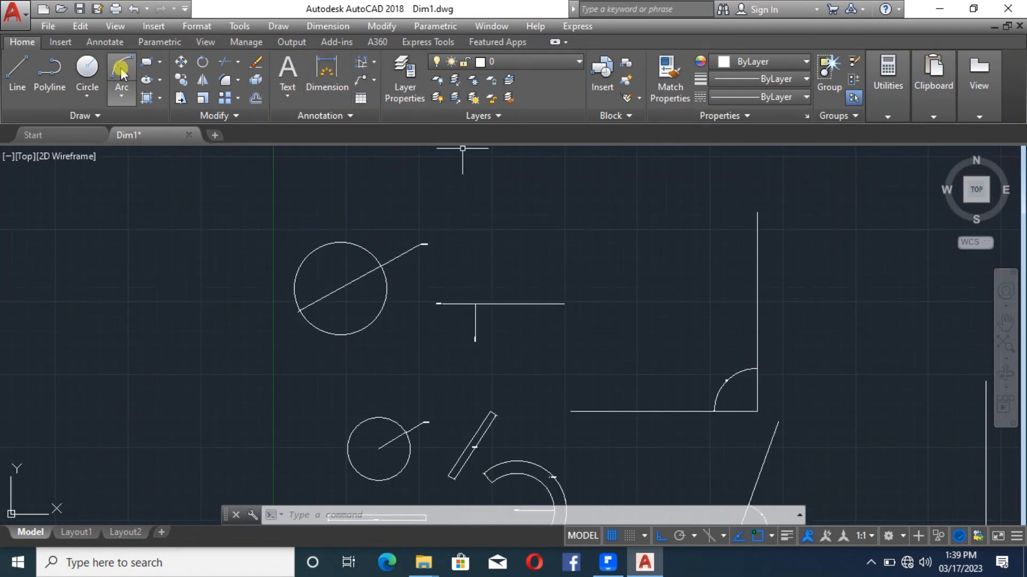
Draw a horizontal line about 34.7 units long from the Y axis to the lower end of the X ordinate dimension's leader.
click(17, 70)
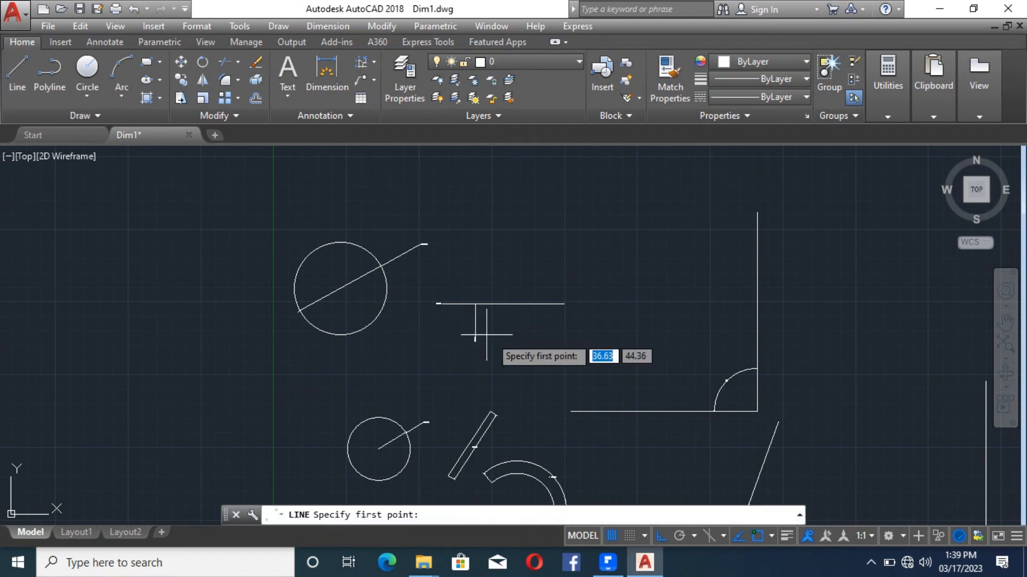
scroll(486, 335, up, 2)
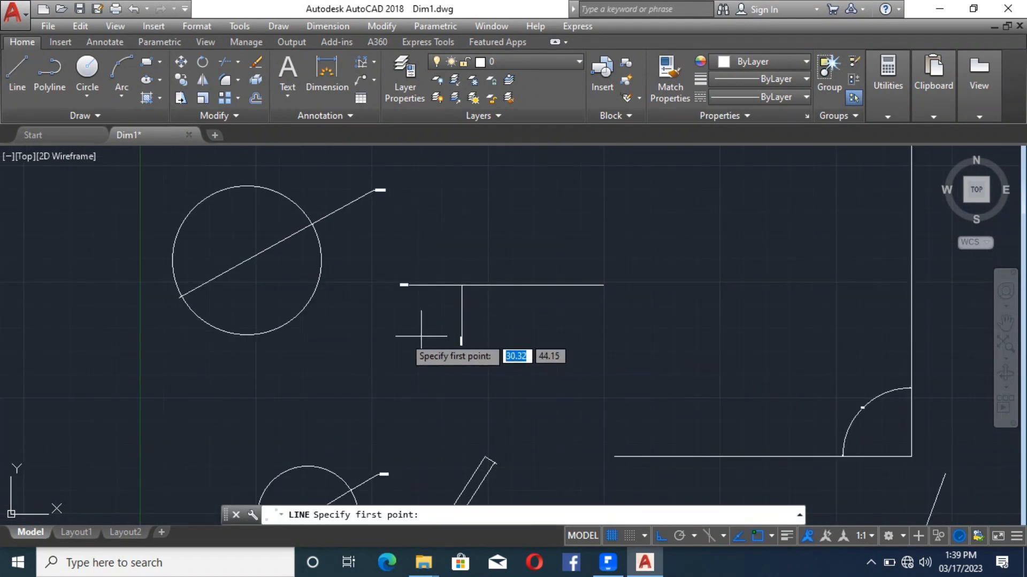
click(139, 345)
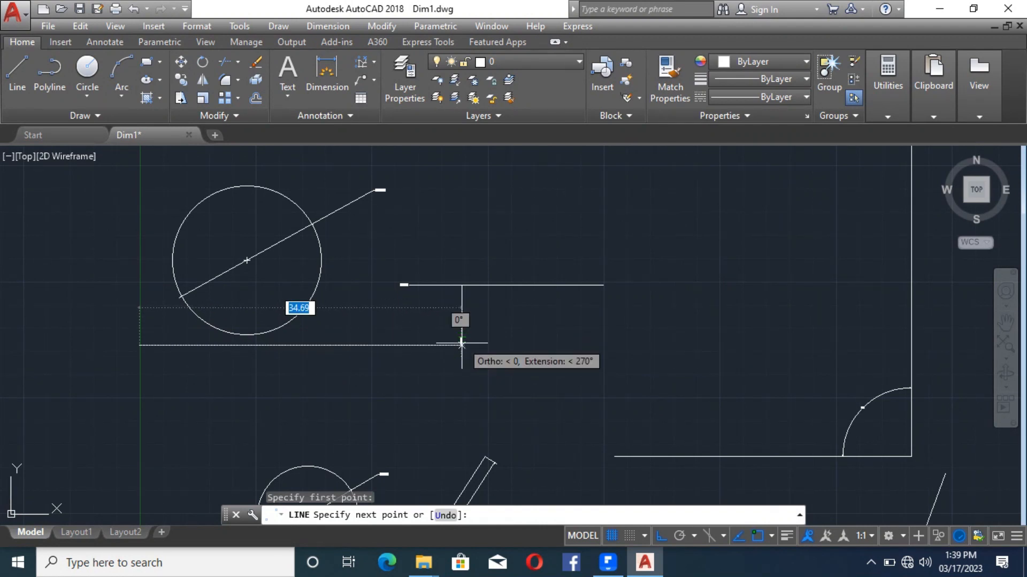
click(461, 345)
scroll(556, 321, down, 2)
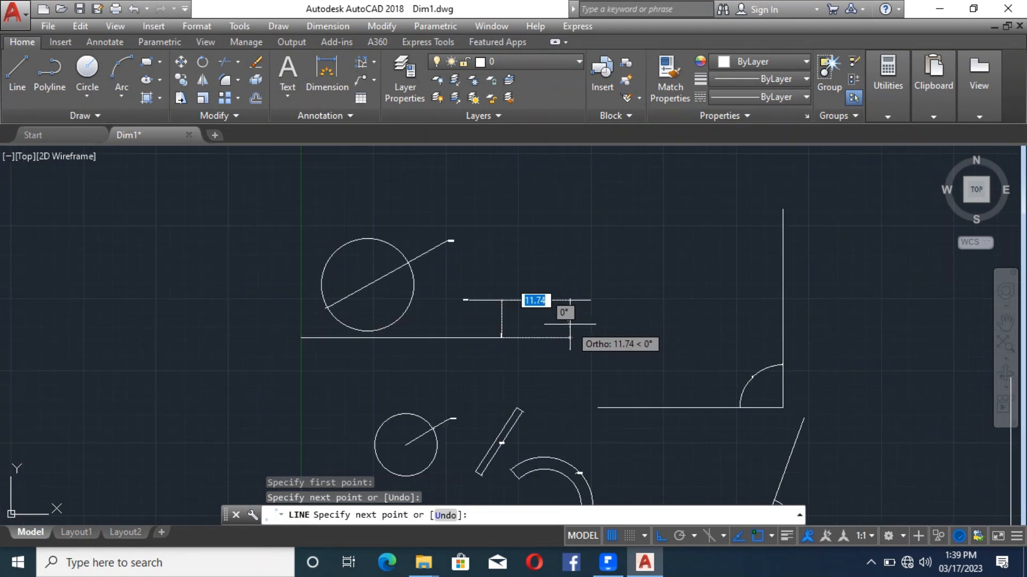
key(Escape)
Draw a vertical line from the dimensioned horizontal line's left endpoint straight down to the X axis.
scroll(393, 273, down, 2)
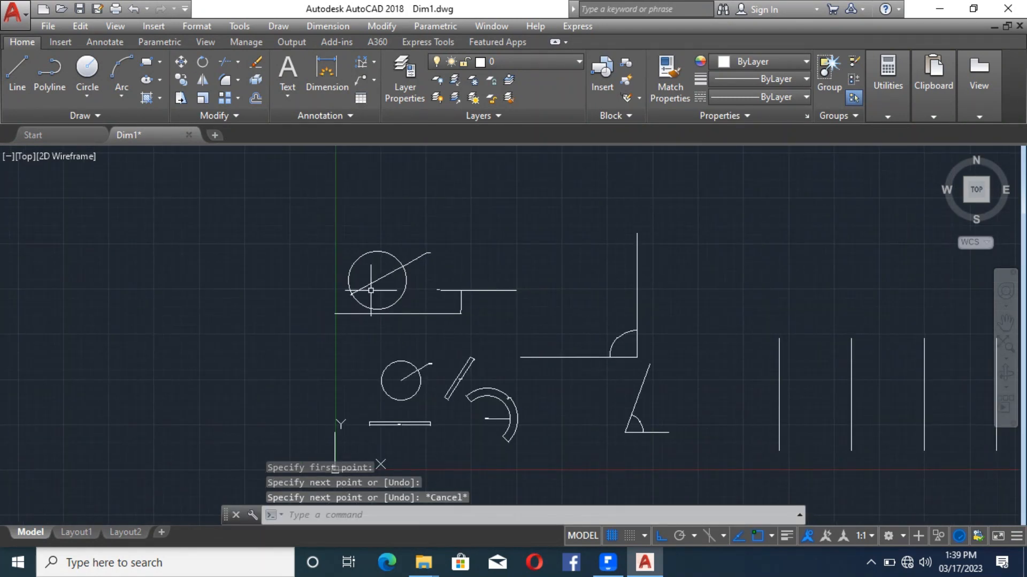
scroll(371, 290, down, 2)
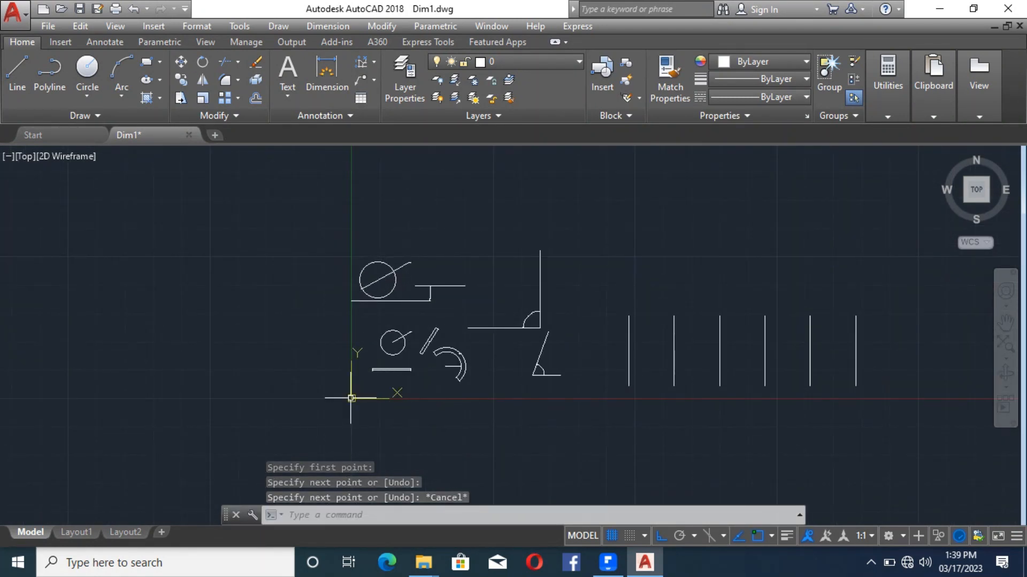
scroll(433, 364, down, 2)
scroll(402, 349, up, 4)
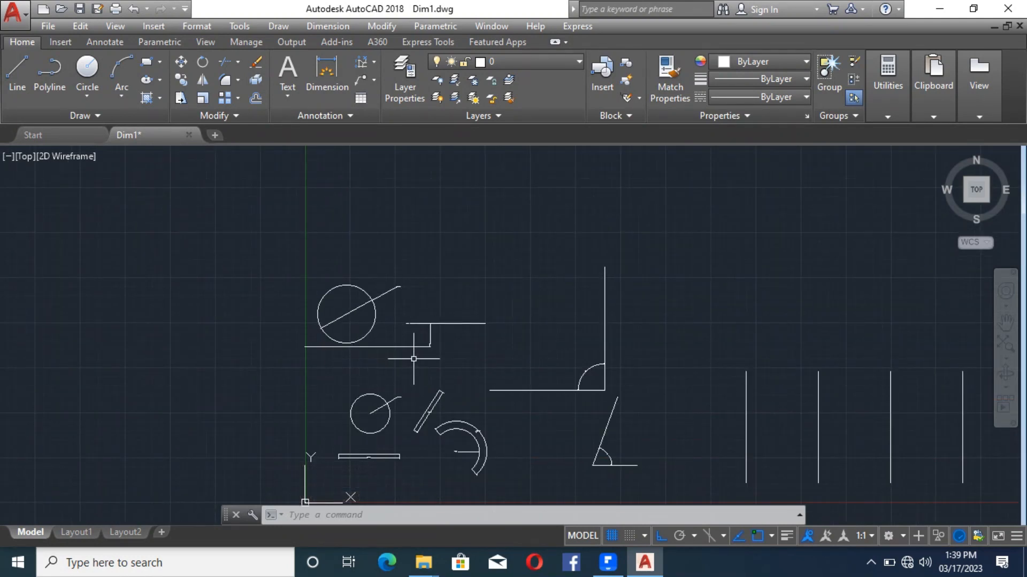
click(17, 68)
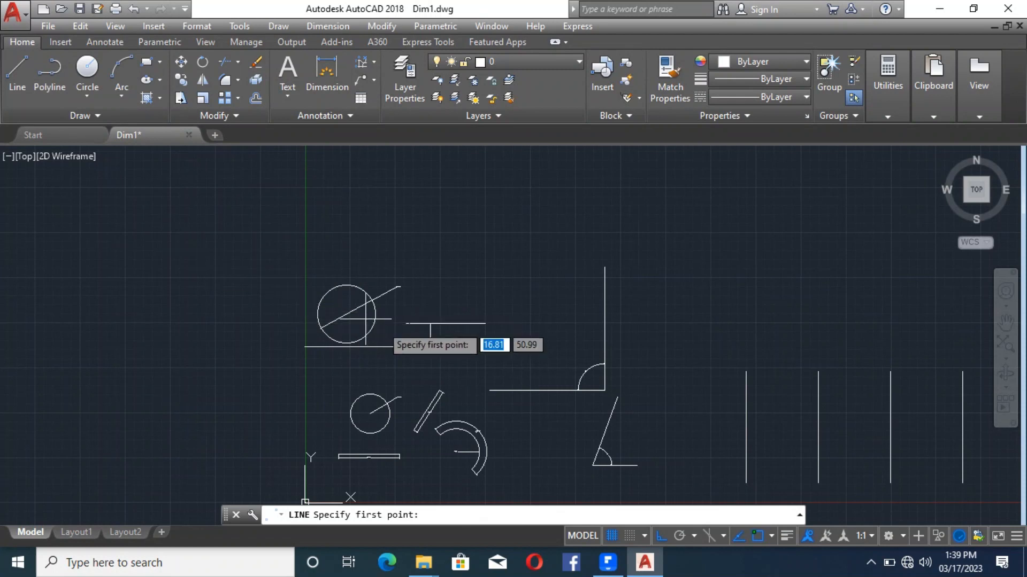
scroll(412, 329, up, 4)
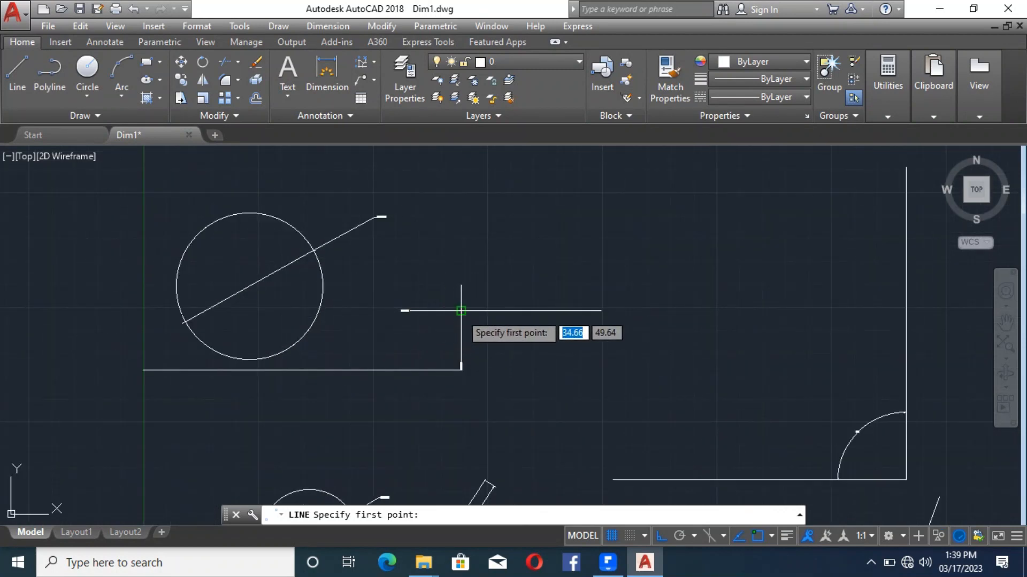
click(461, 311)
scroll(460, 311, down, 4)
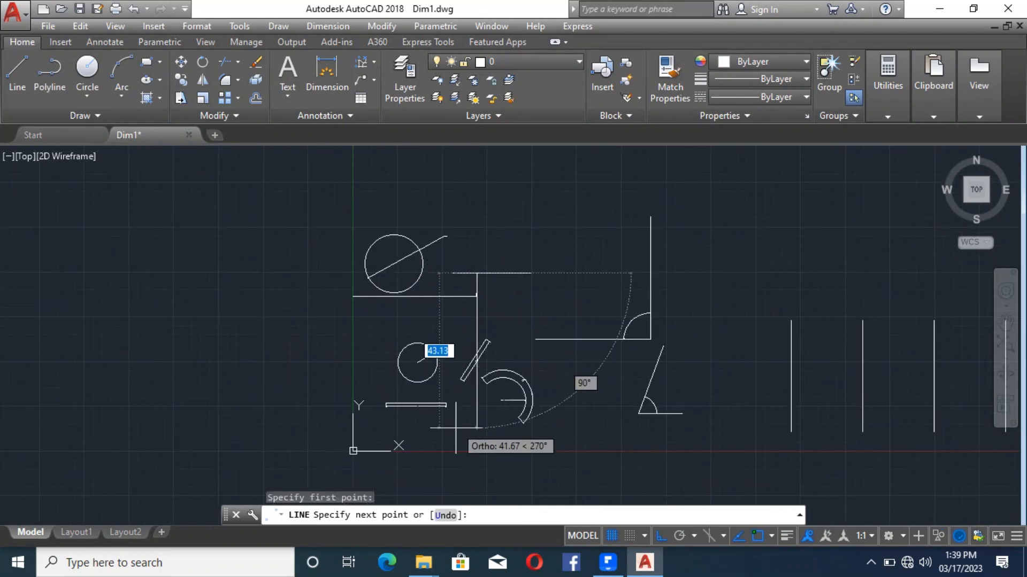
click(475, 451)
key(Escape)
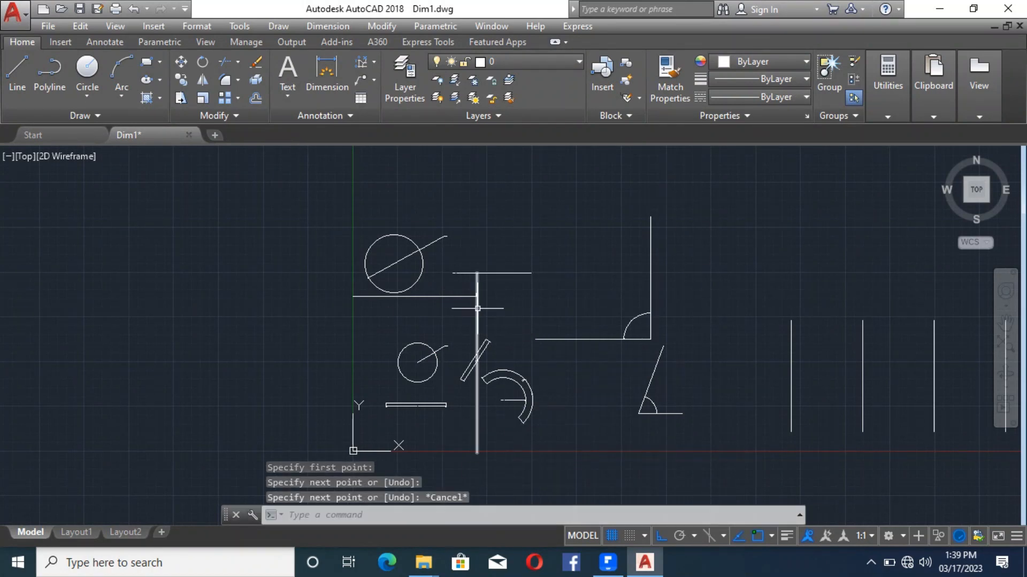
Delete the two reference lines running from the ordinate dimensions to the drawing's axes.
scroll(480, 296, up, 5)
click(467, 337)
click(423, 325)
click(386, 279)
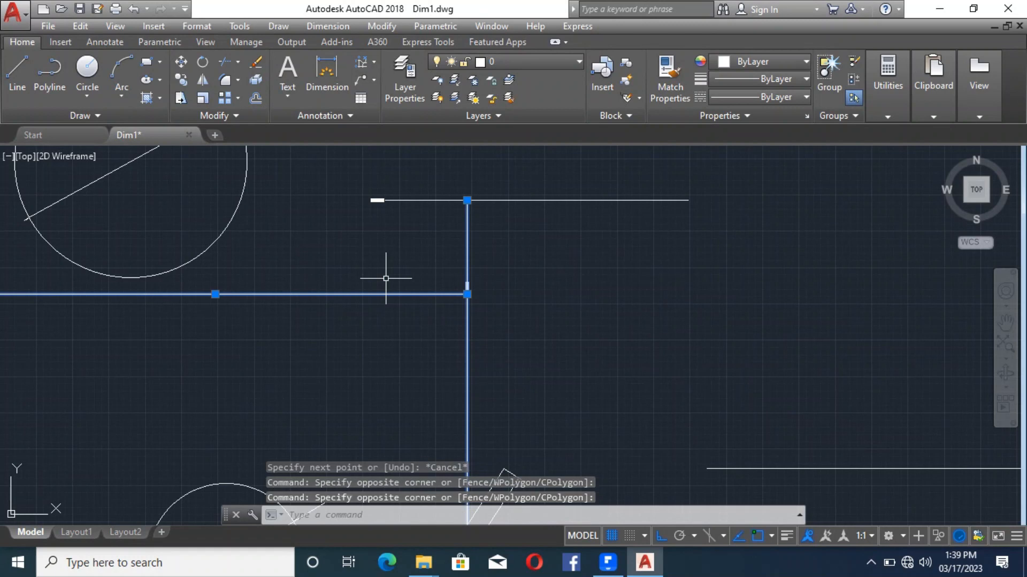
key(Delete)
Examine the text of the X and Y ordinate dimensions at the horizontal line's left endpoint.
scroll(451, 283, up, 6)
scroll(580, 324, down, 6)
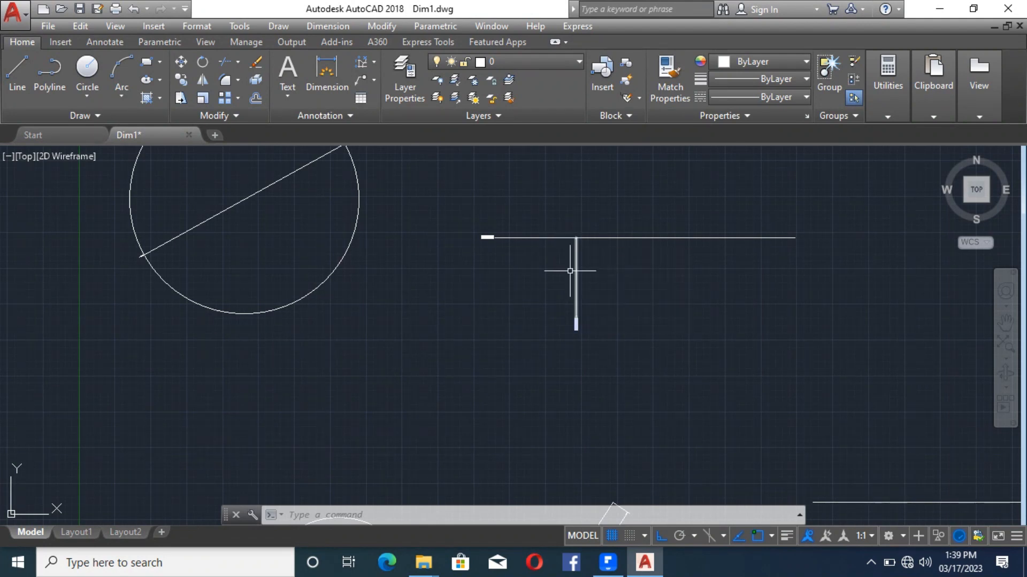
scroll(578, 321, up, 8)
scroll(569, 378, down, 8)
scroll(568, 369, up, 8)
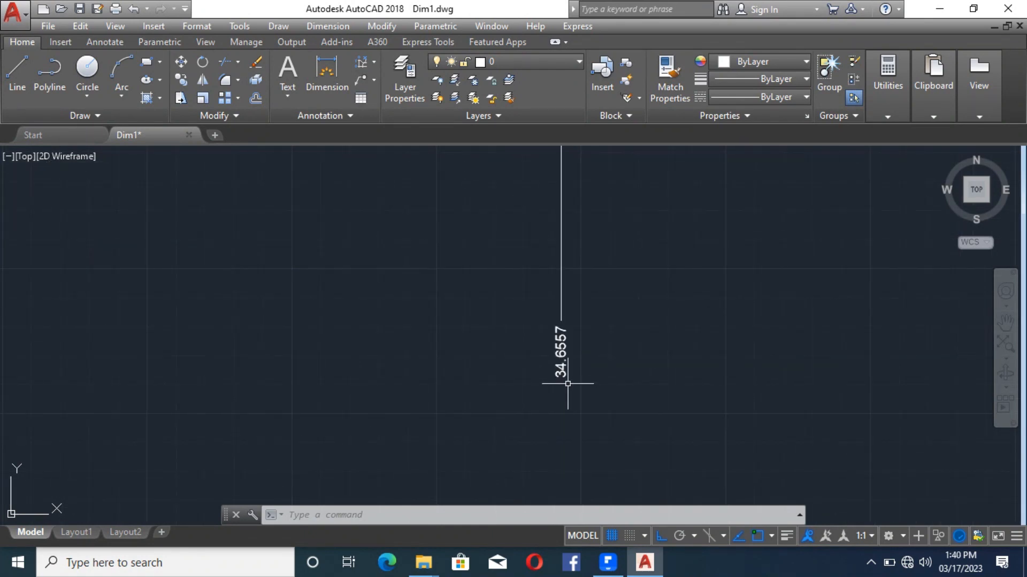
scroll(595, 424, down, 6)
scroll(522, 316, up, 8)
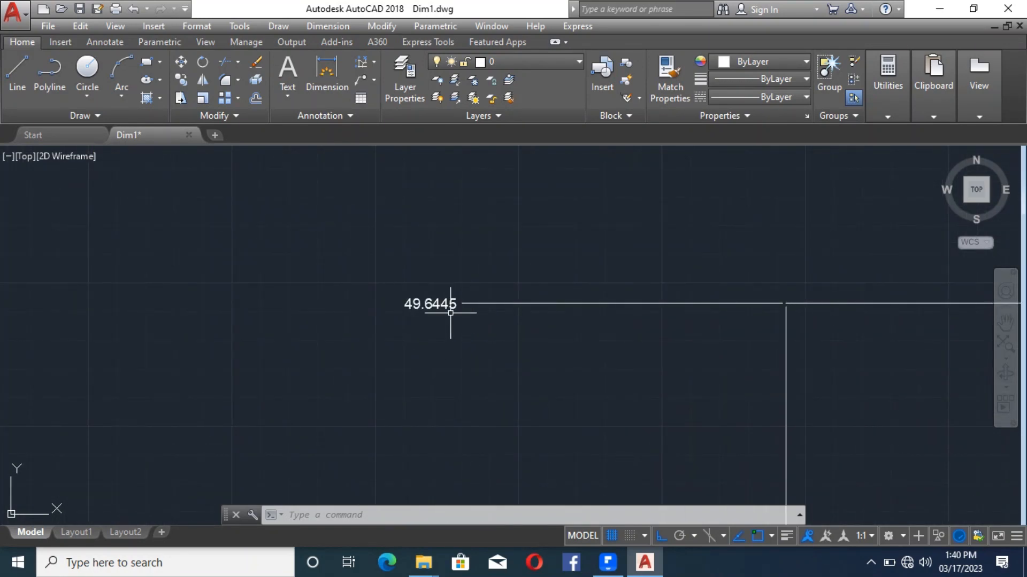
Query the coordinates of the horizontal line's left endpoint with the ID command and compare them with the two ordinate dimensions.
scroll(433, 291, down, 5)
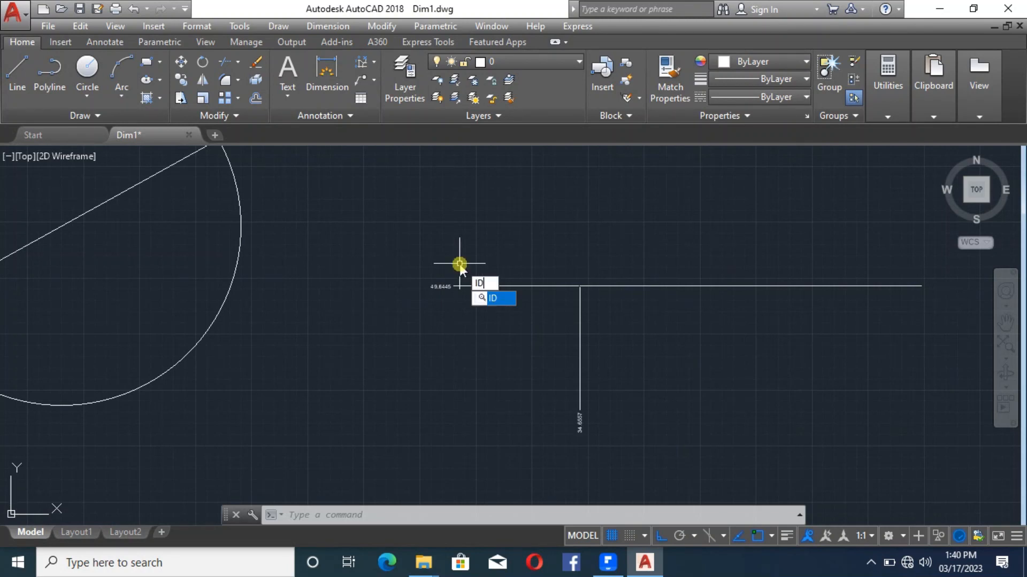
click(501, 297)
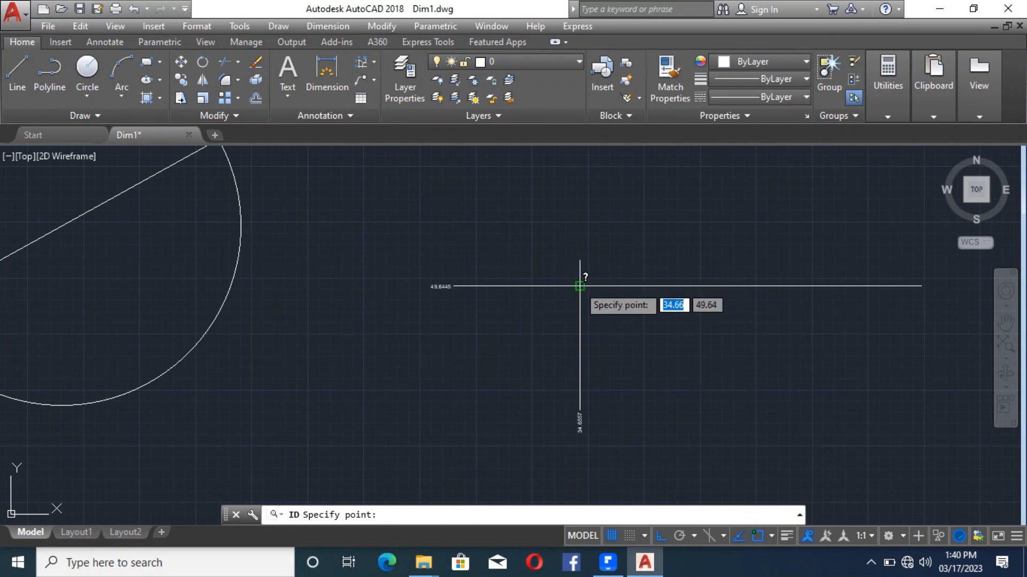
click(579, 286)
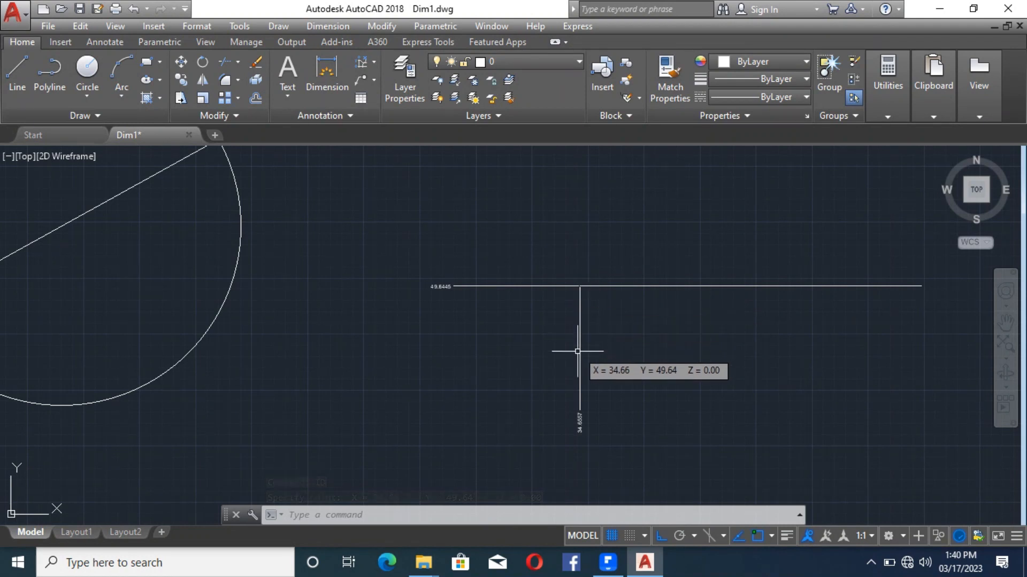
scroll(580, 420, up, 2)
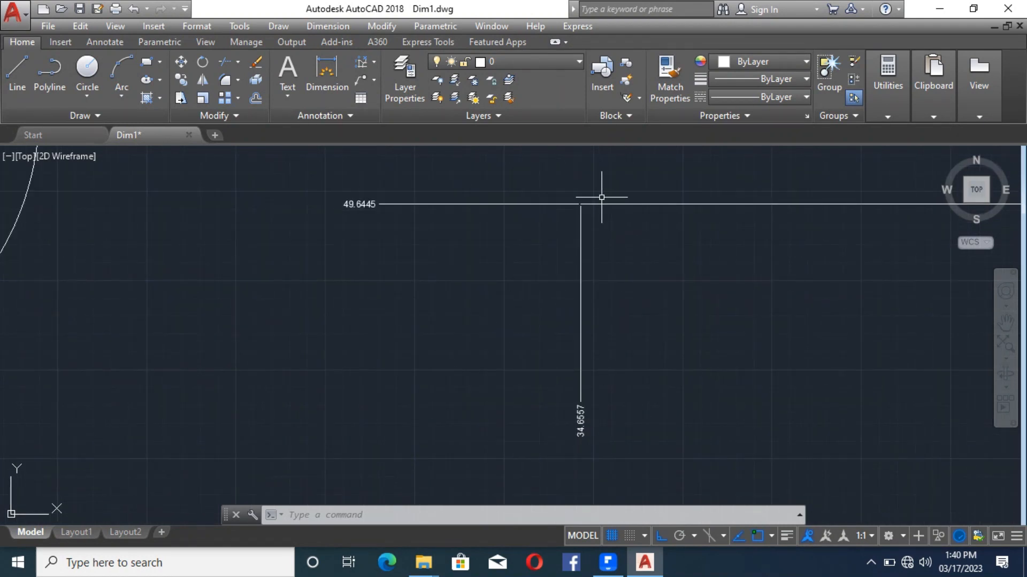
key(Return)
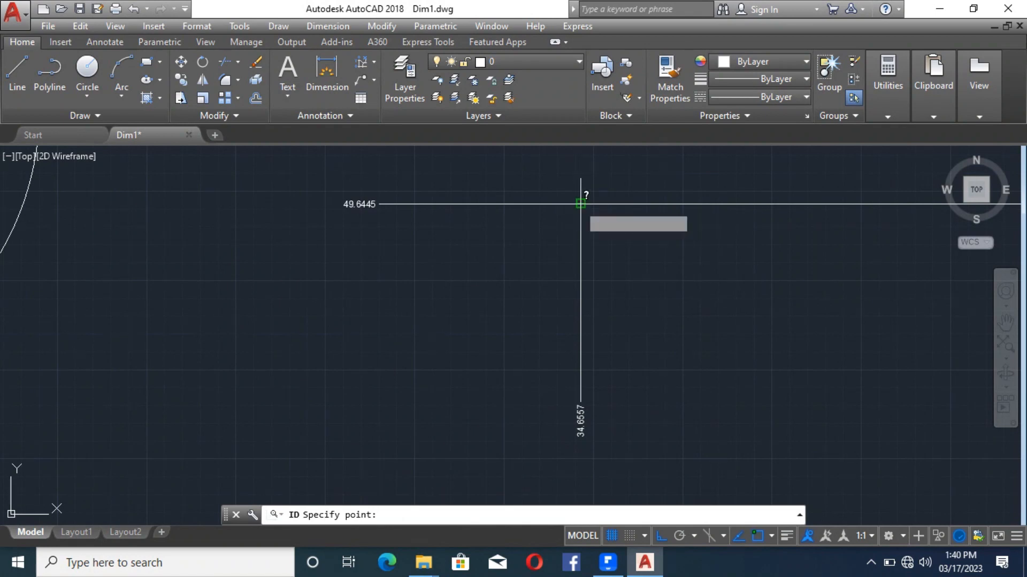
click(583, 204)
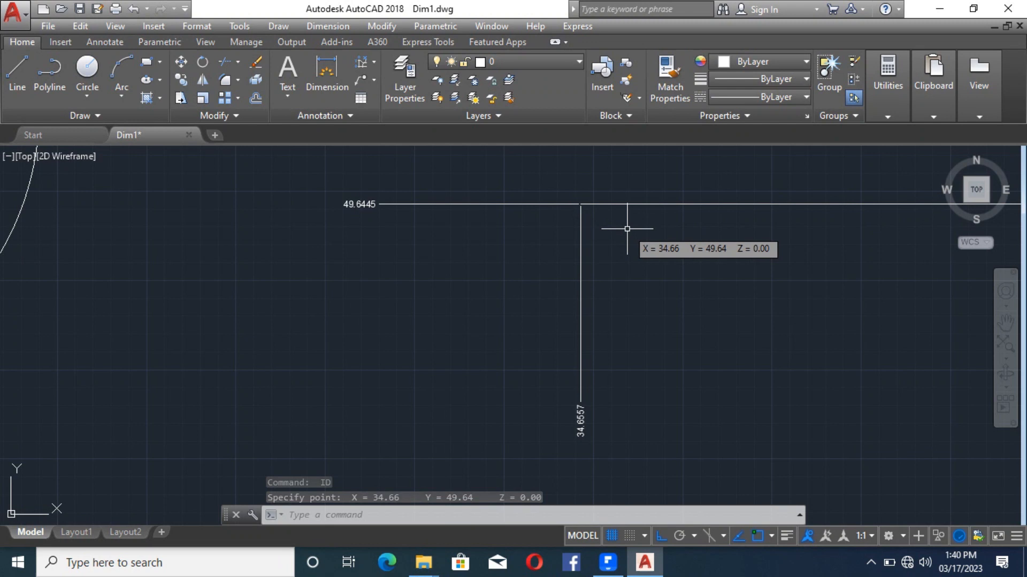
scroll(374, 206, up, 5)
scroll(394, 227, down, 4)
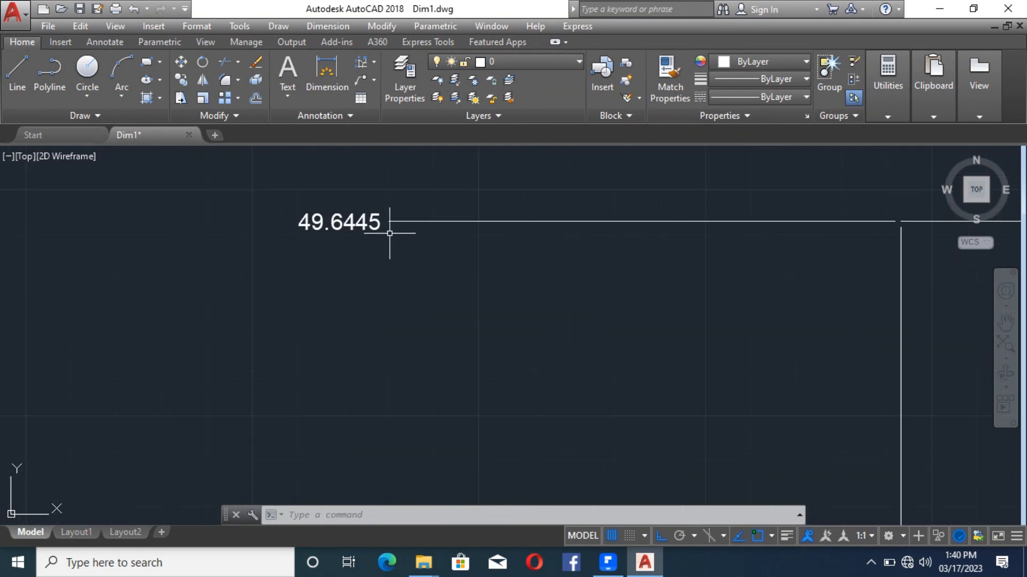
scroll(375, 227, down, 2)
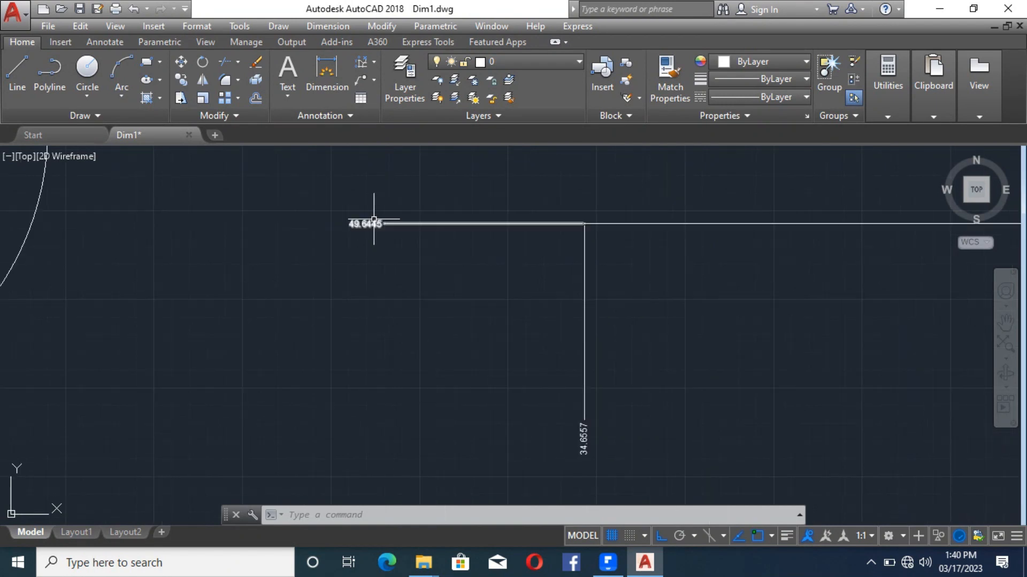
Define a new UCS with Ortho off, its origin at the right-angle shape's corner, X running horizontally and Y up the vertical leg.
scroll(396, 223, down, 2)
scroll(398, 225, down, 6)
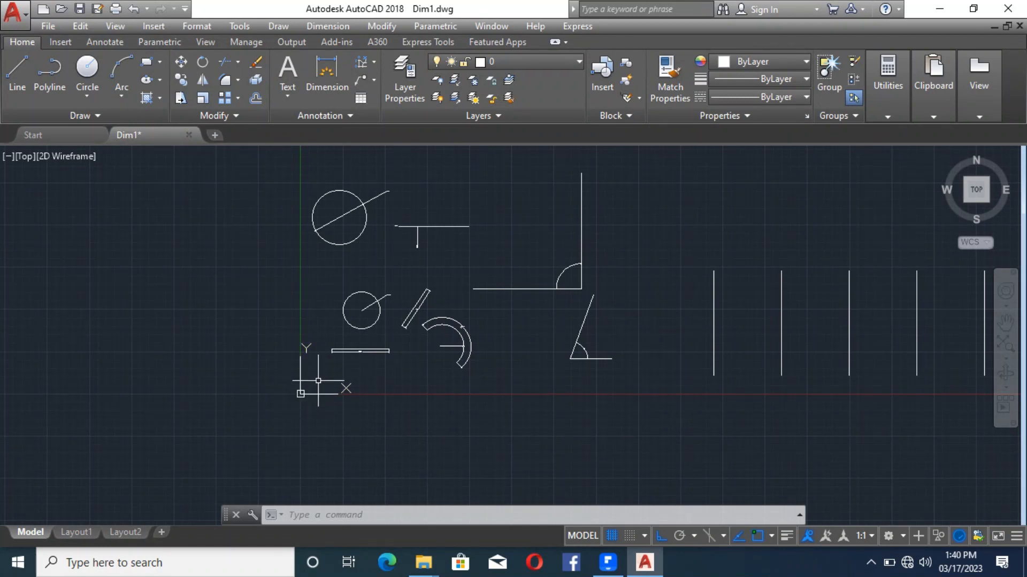
text(uc)
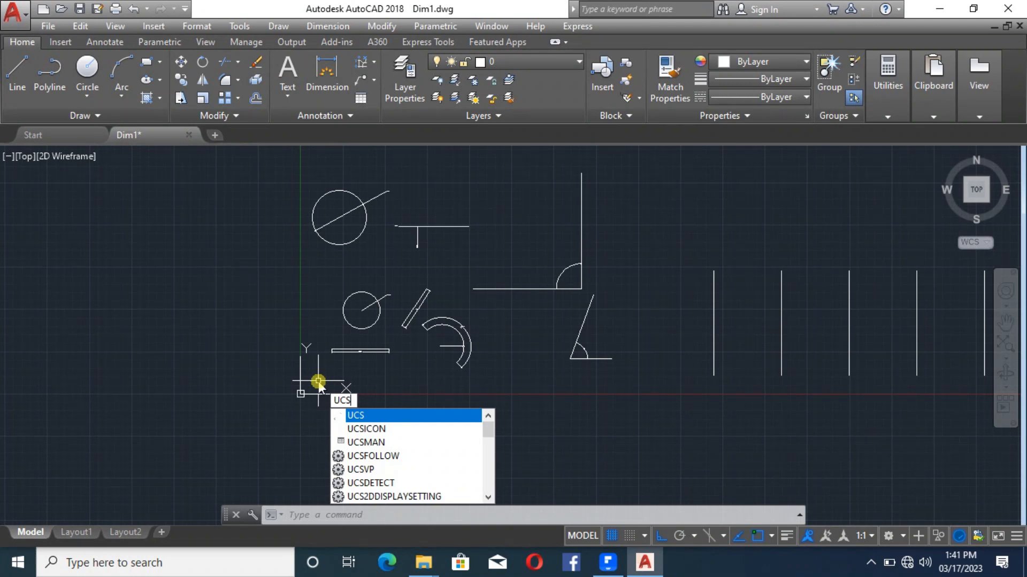
key(Return)
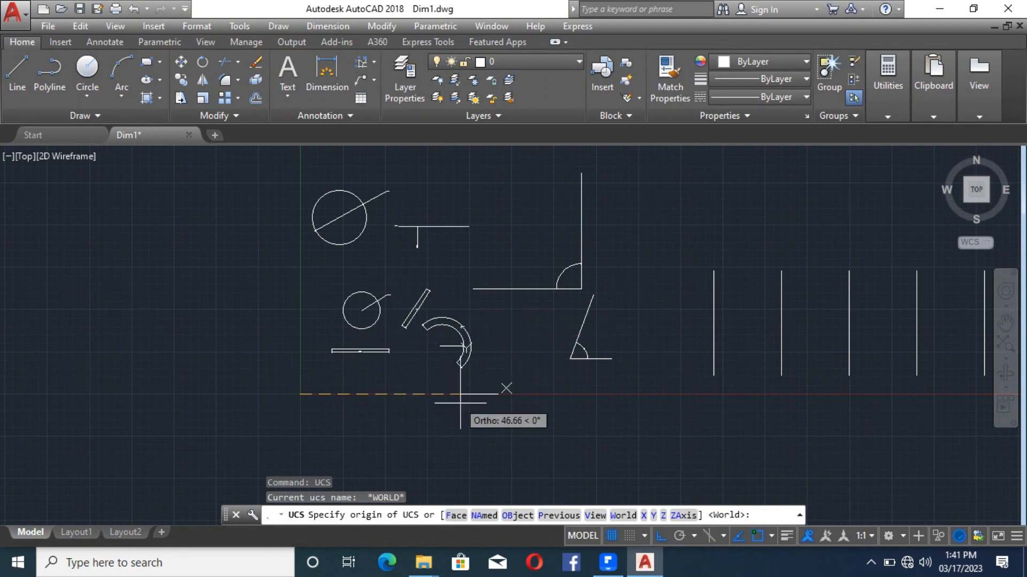
click(661, 535)
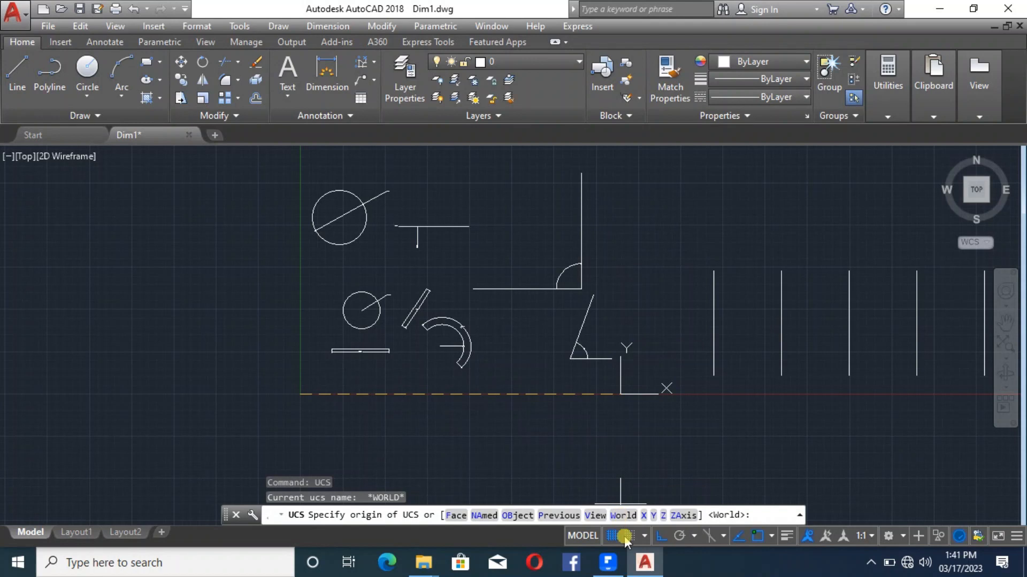
click(661, 536)
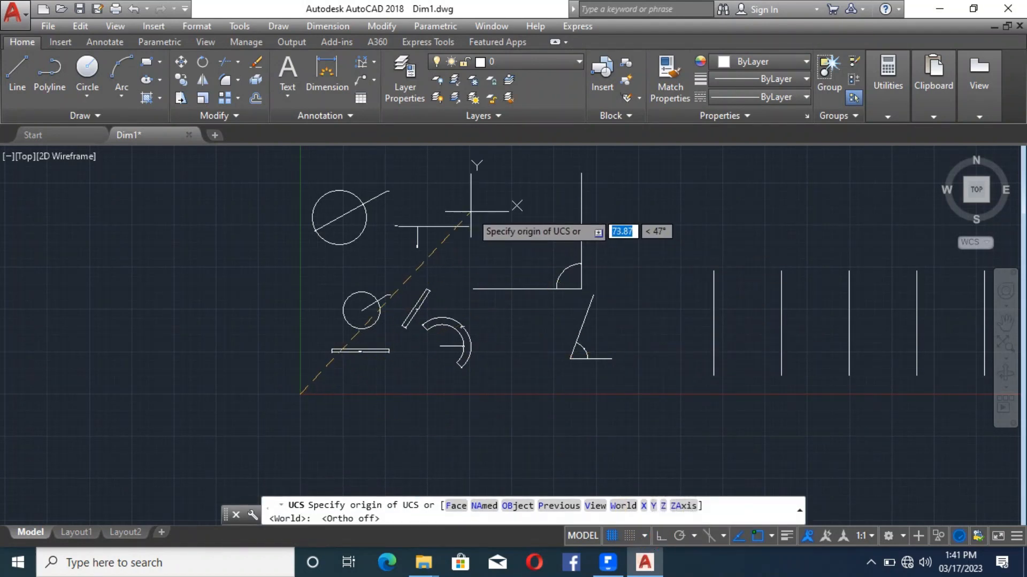
scroll(588, 276, up, 5)
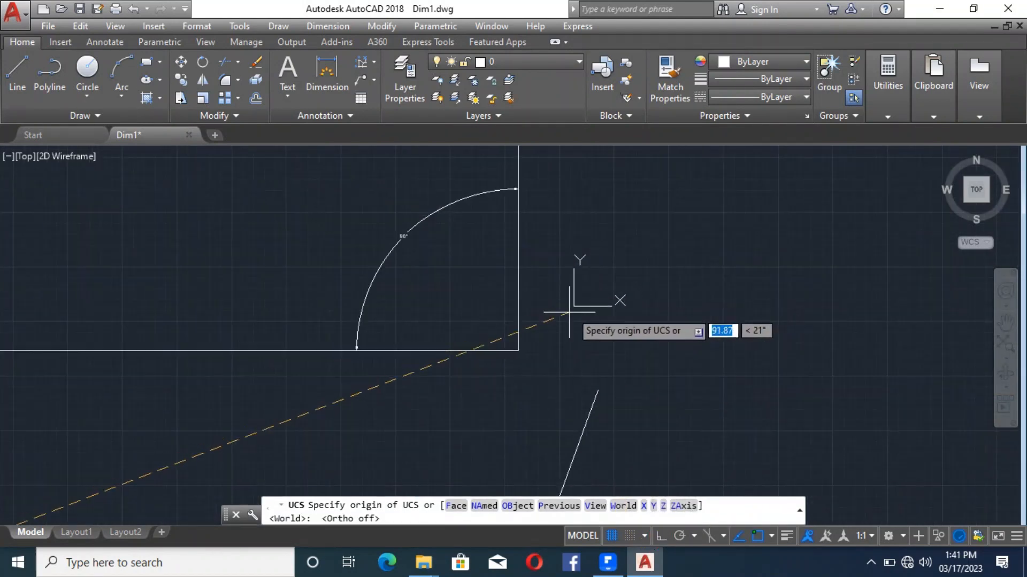
click(518, 350)
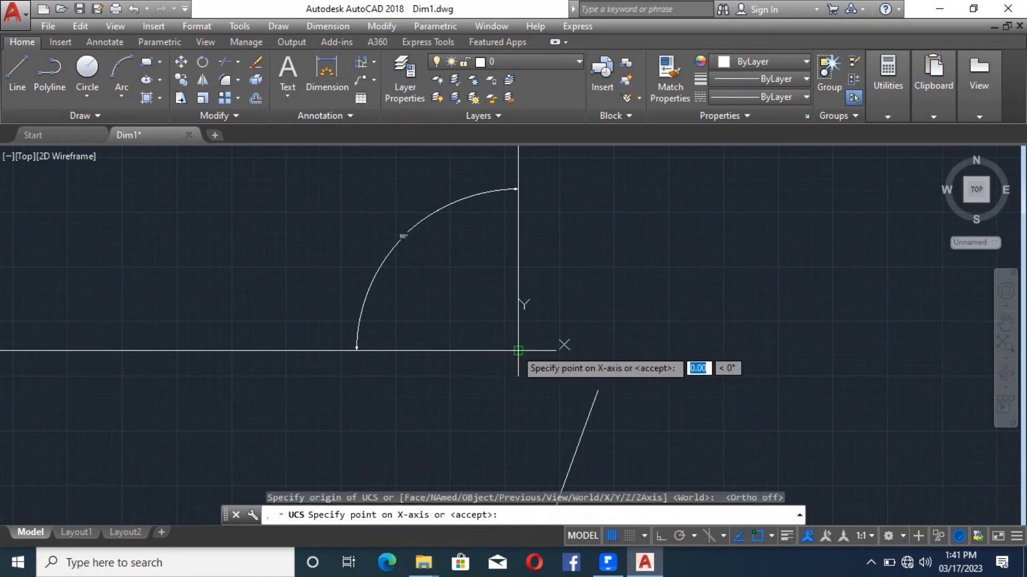
click(674, 350)
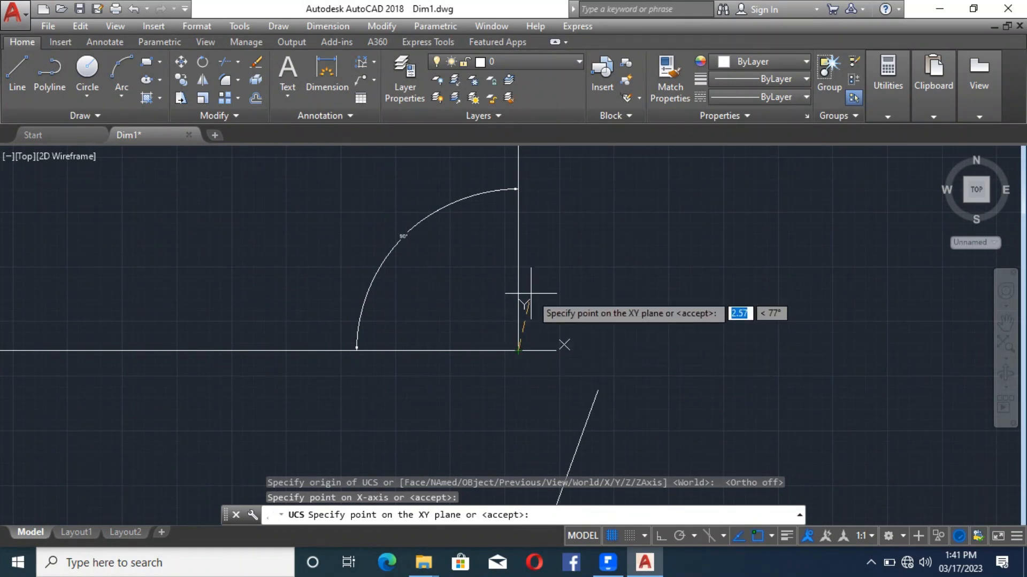
click(521, 243)
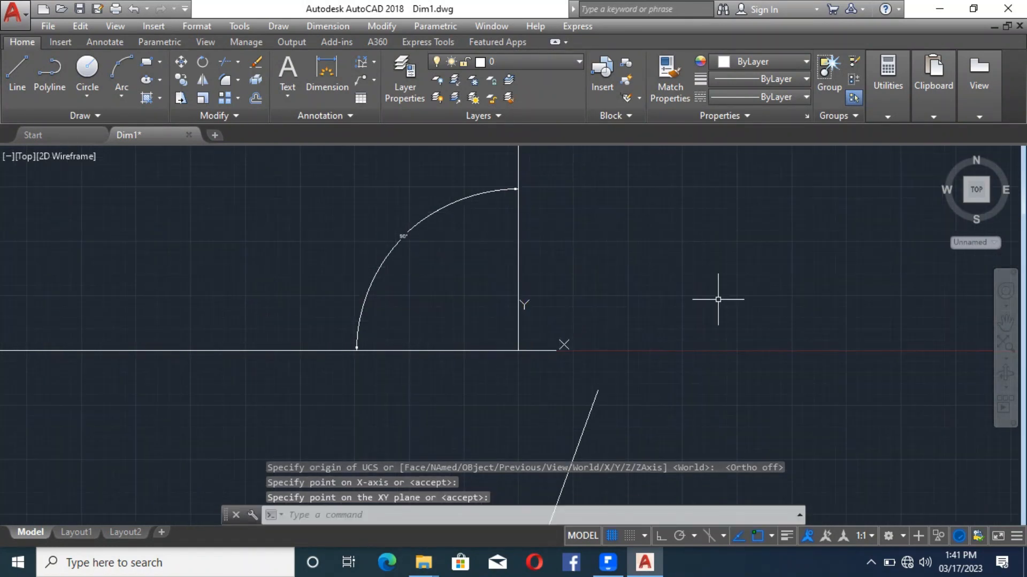
Check the coordinates at the new UCS origin by starting a line at the right-angle corner and cancelling it.
scroll(514, 347, down, 4)
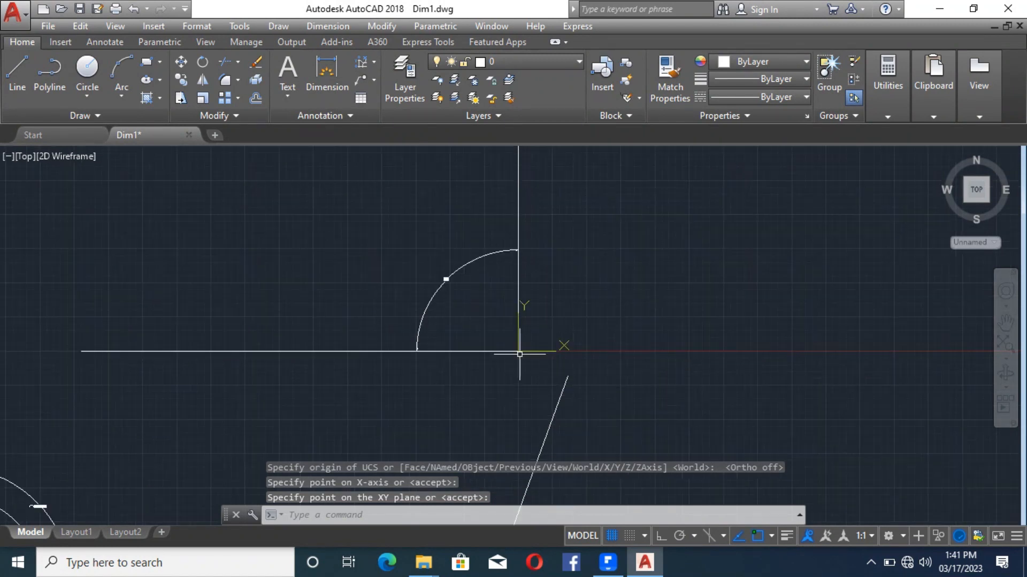
click(17, 73)
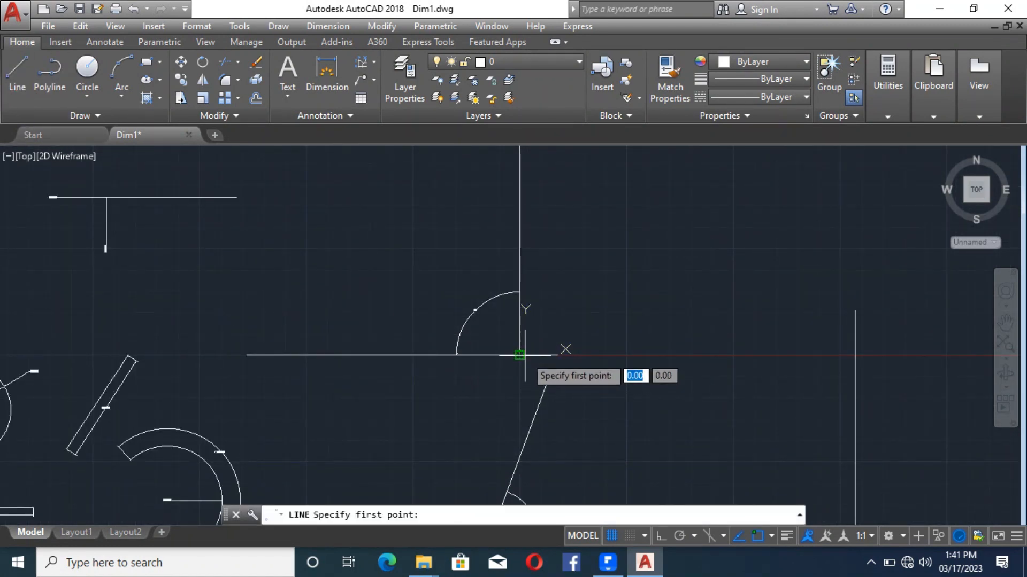
key(Escape)
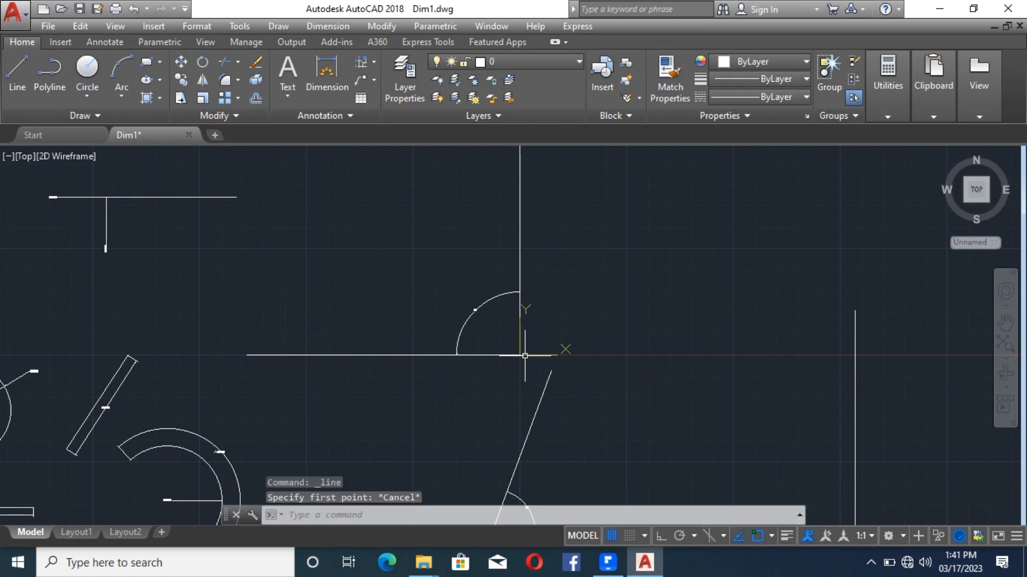
Add an X-ordinate dimension at the right-angle shape's corner, ending its leader below the horizontal leg.
click(357, 68)
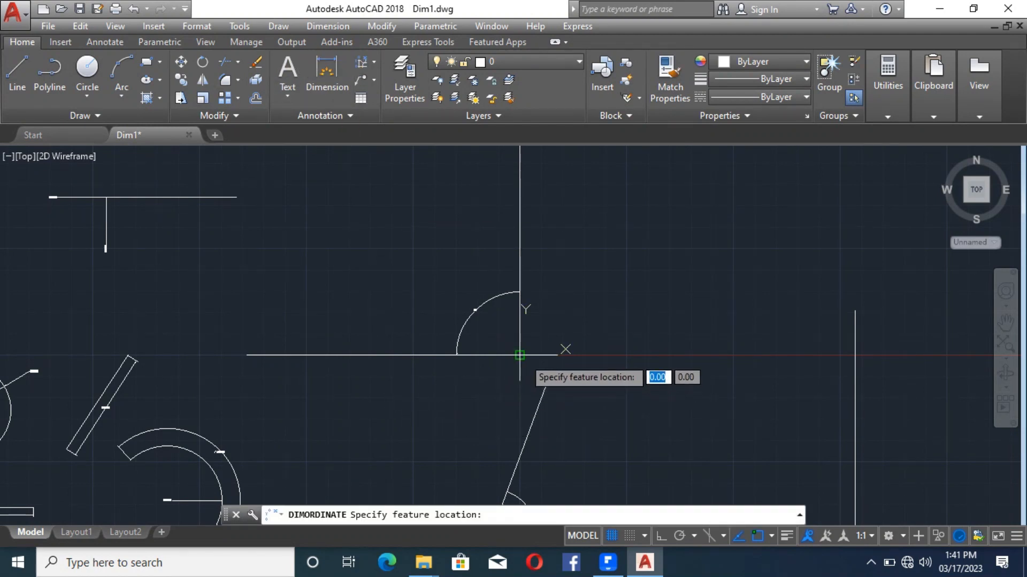
click(519, 355)
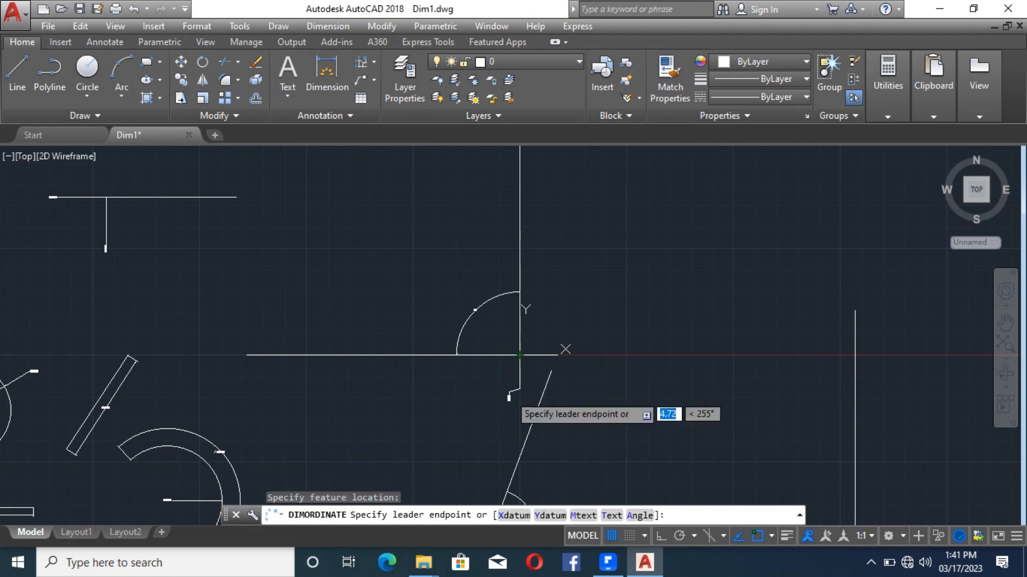
scroll(508, 401, up, 10)
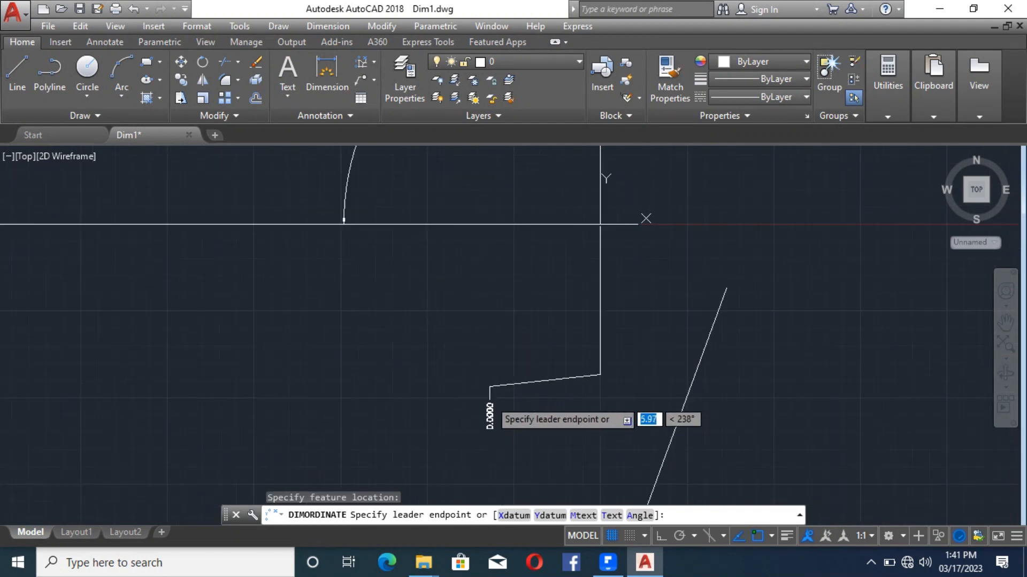
click(422, 423)
scroll(454, 441, down, 3)
Add a Y-ordinate dimension at the same corner, extending its leader horizontally along the positive X axis.
key(Return)
scroll(563, 313, up, 2)
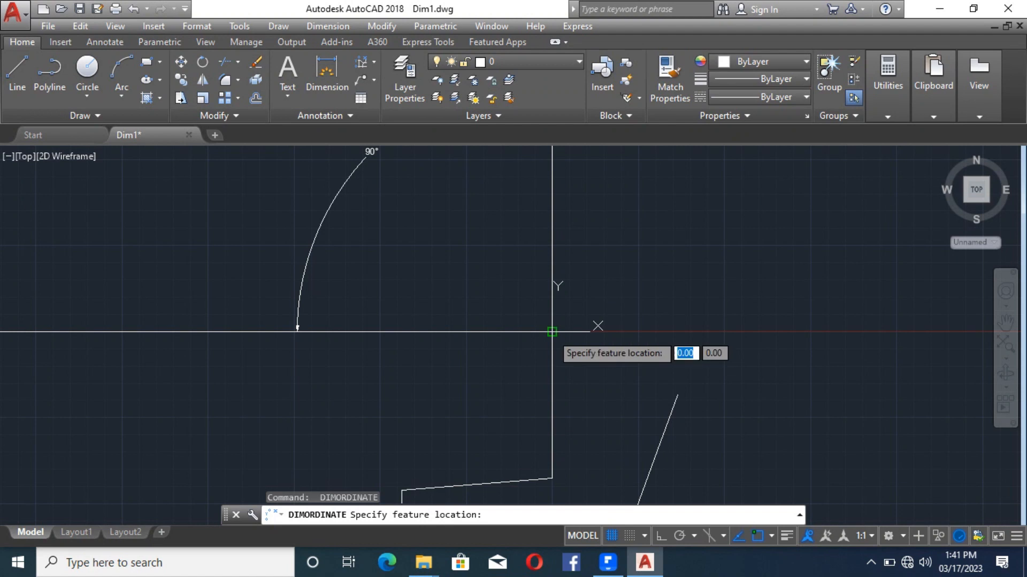
click(552, 331)
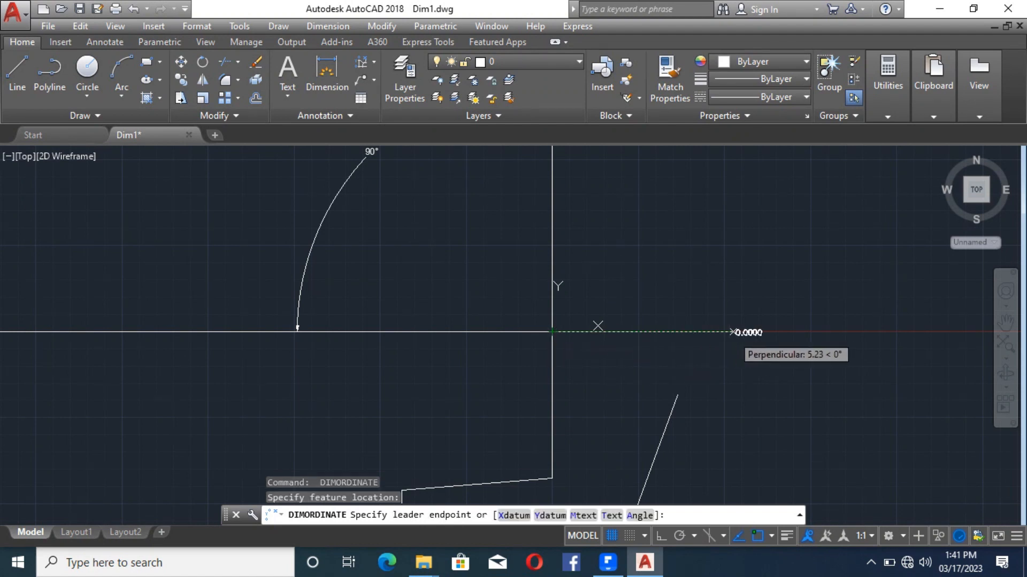
click(738, 332)
scroll(790, 332, up, 3)
scroll(791, 332, down, 5)
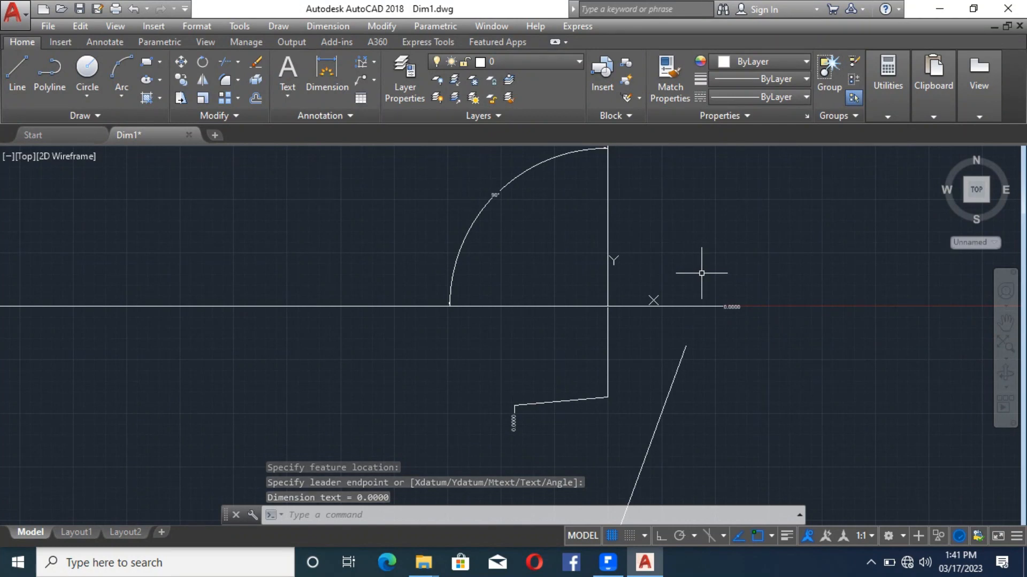
Undo both ordinate dimensions and the relocated UCS to return to the world coordinate system.
key(ctrl+z)
key(ctrl+z)
key(ctrl+z)
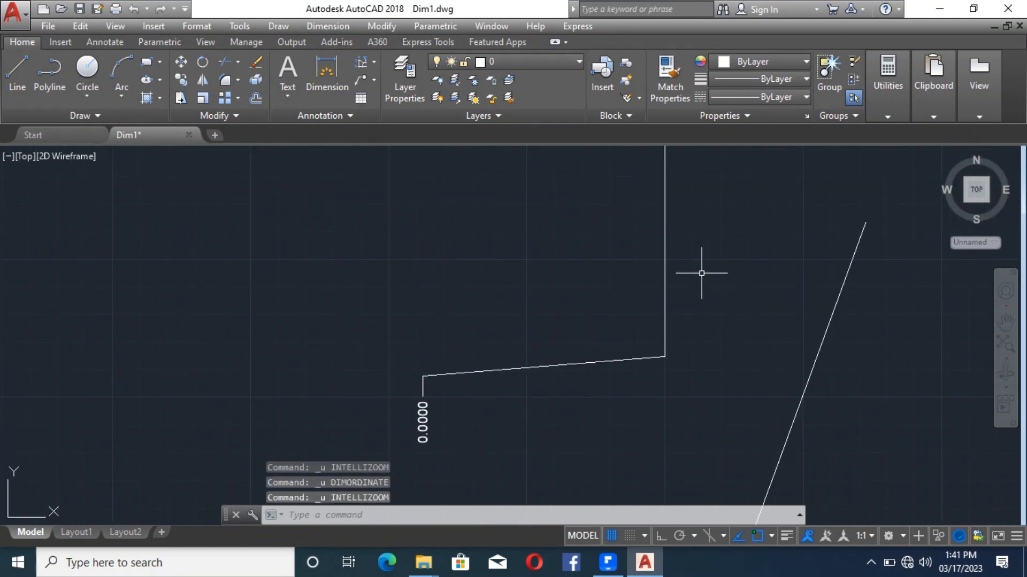
key(ctrl+z)
key(ctrl+z)
key(ctrl+z)
key(ctrl+z)
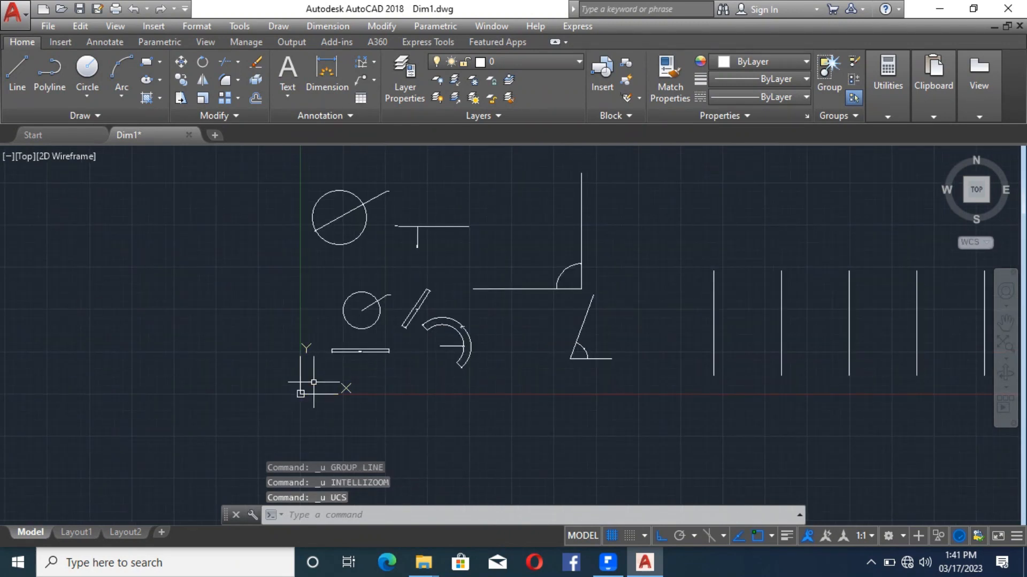
click(376, 61)
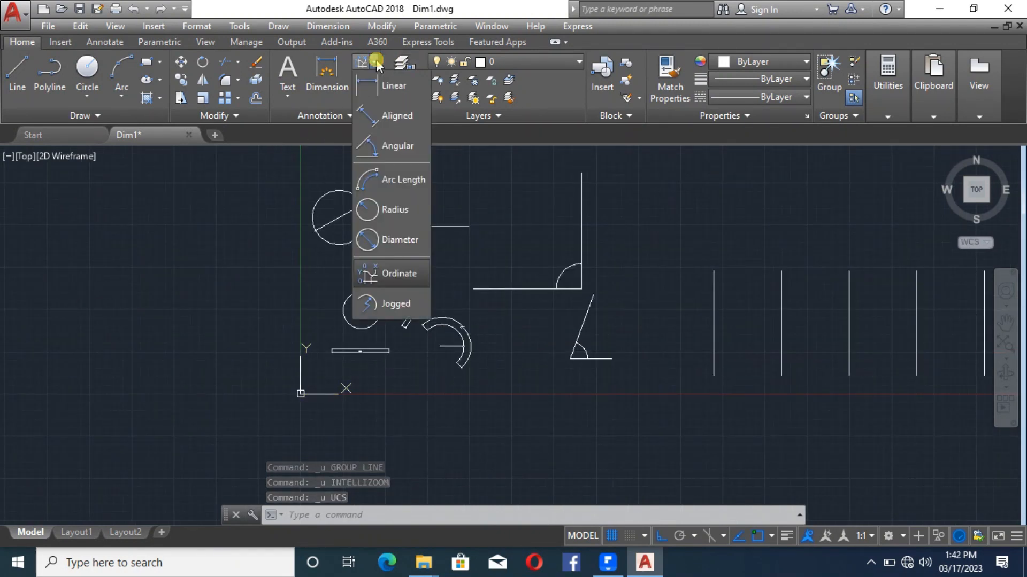
click(394, 304)
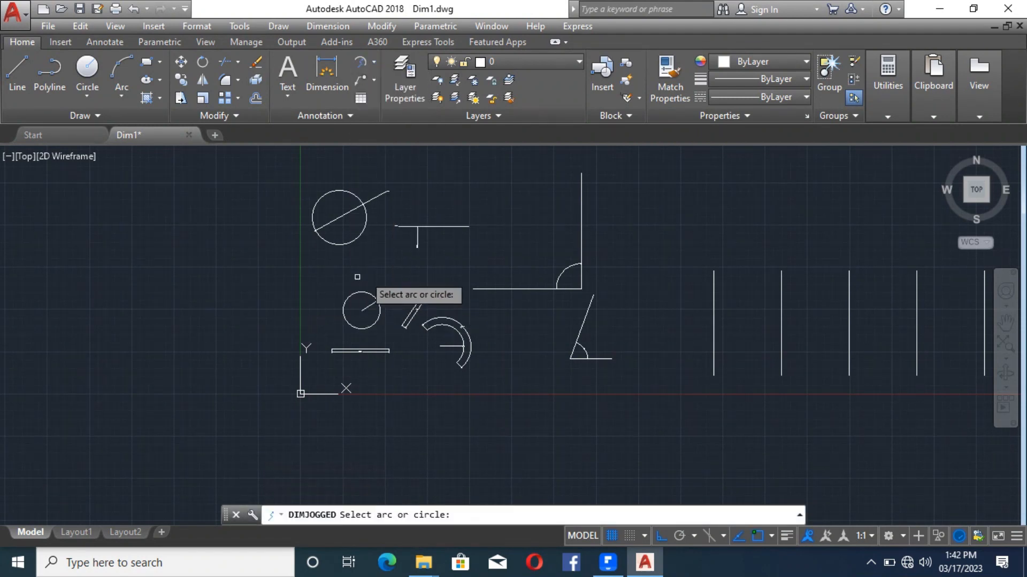
scroll(384, 295, up, 5)
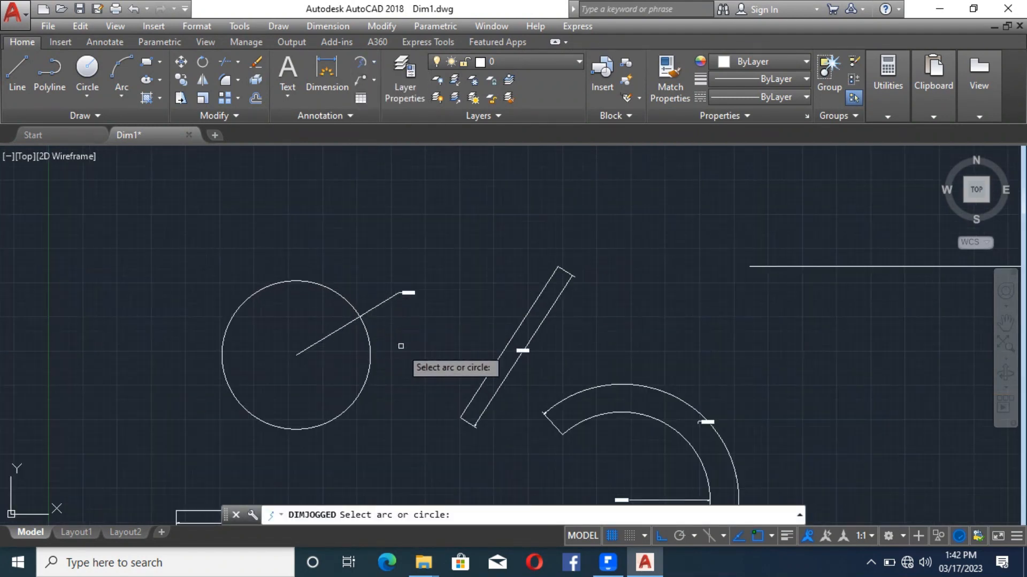
scroll(384, 292, up, 4)
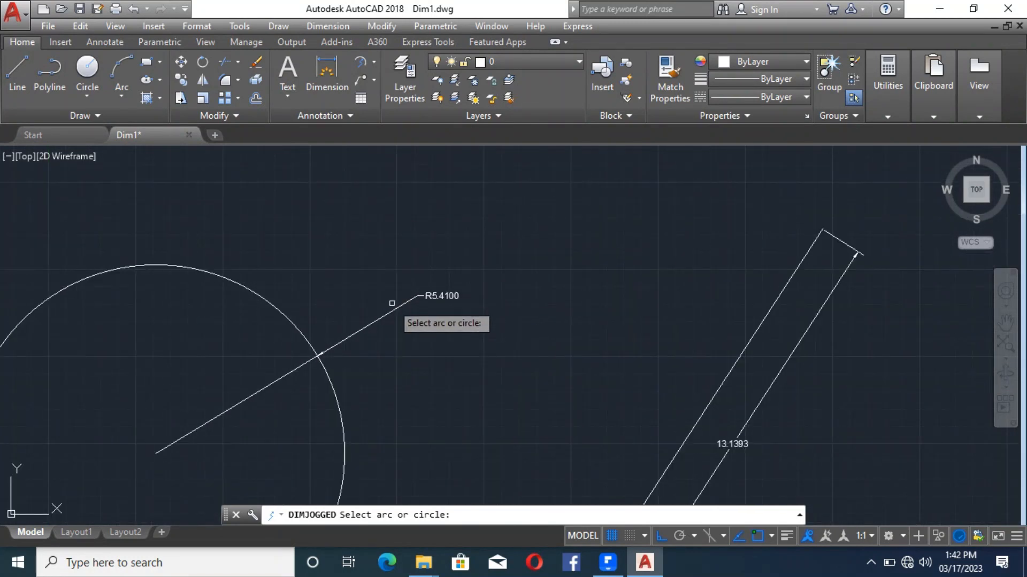
key(Escape)
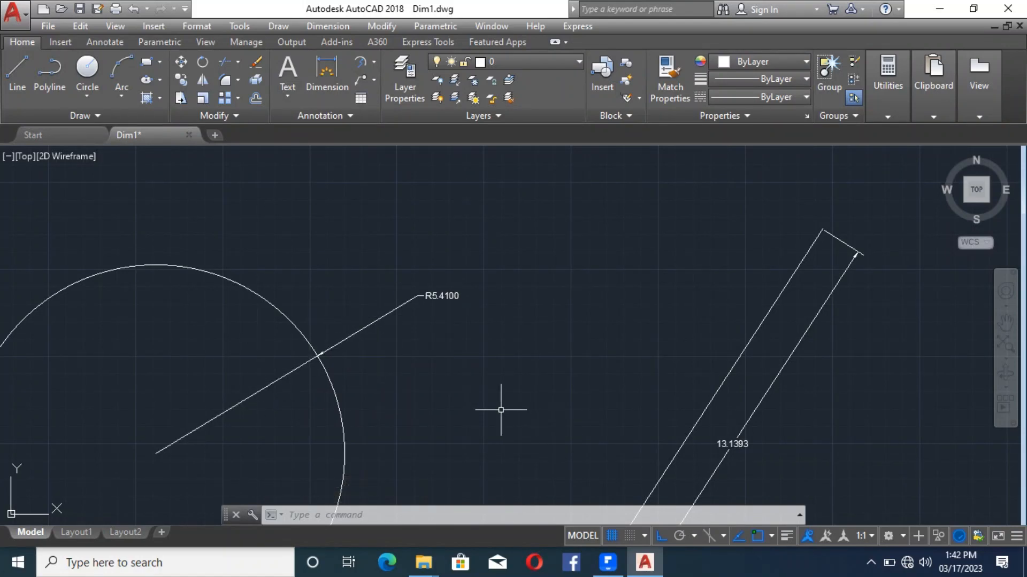
Draw a three-point arc of about 8.2 units radius in the empty space inside the right-angle shape.
scroll(389, 358, down, 8)
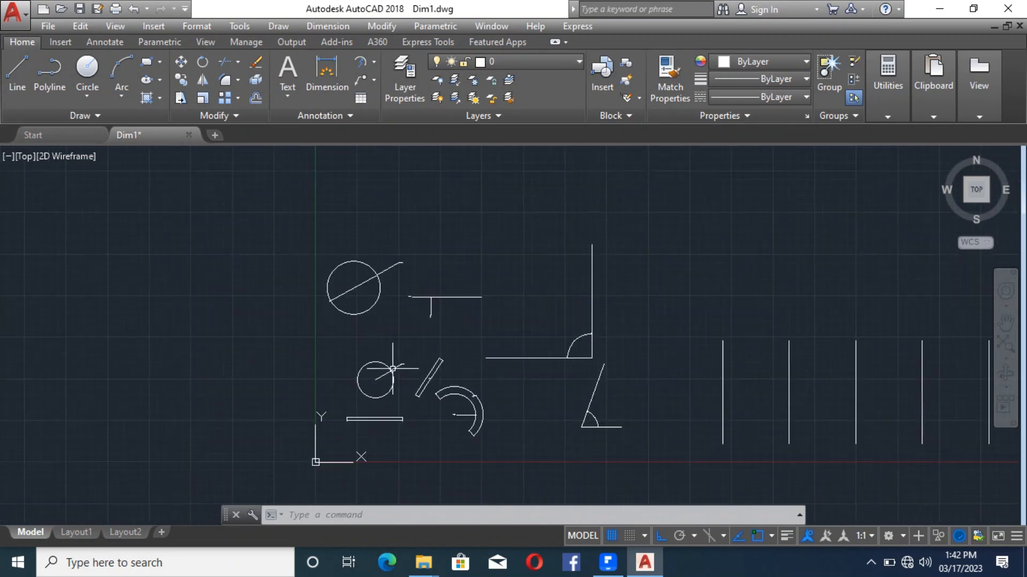
scroll(447, 407, up, 2)
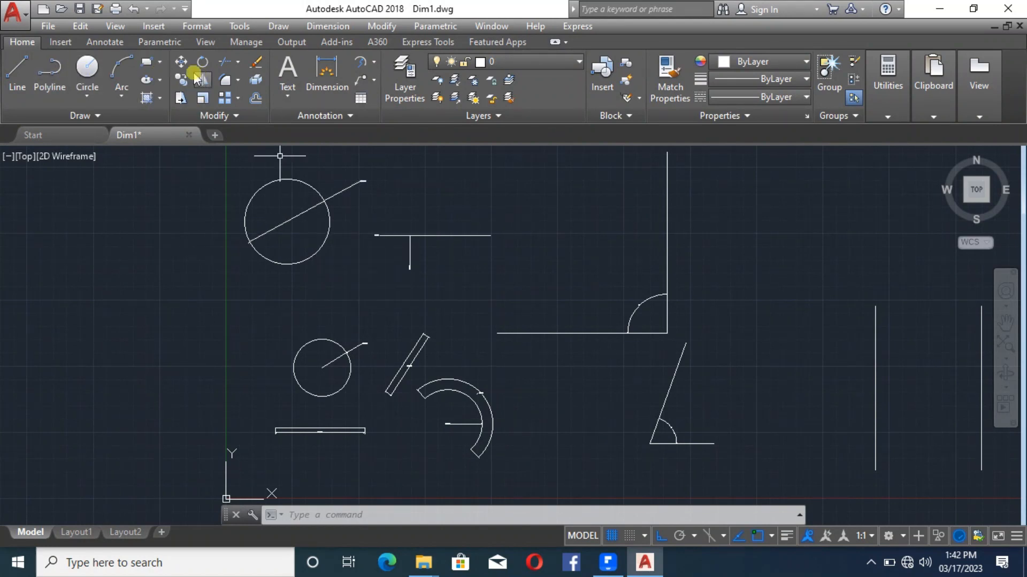
click(137, 85)
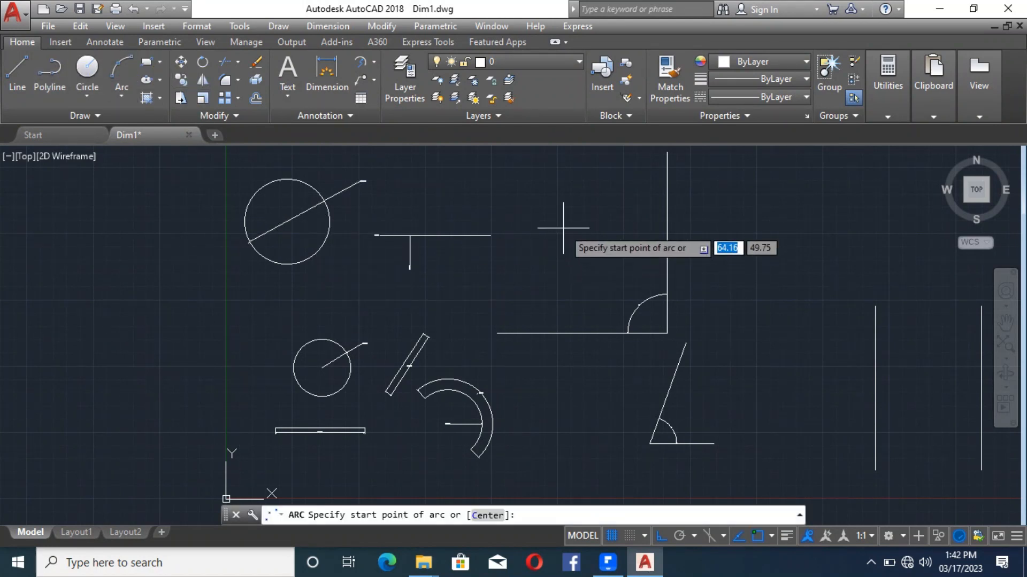
click(525, 203)
click(588, 204)
click(567, 264)
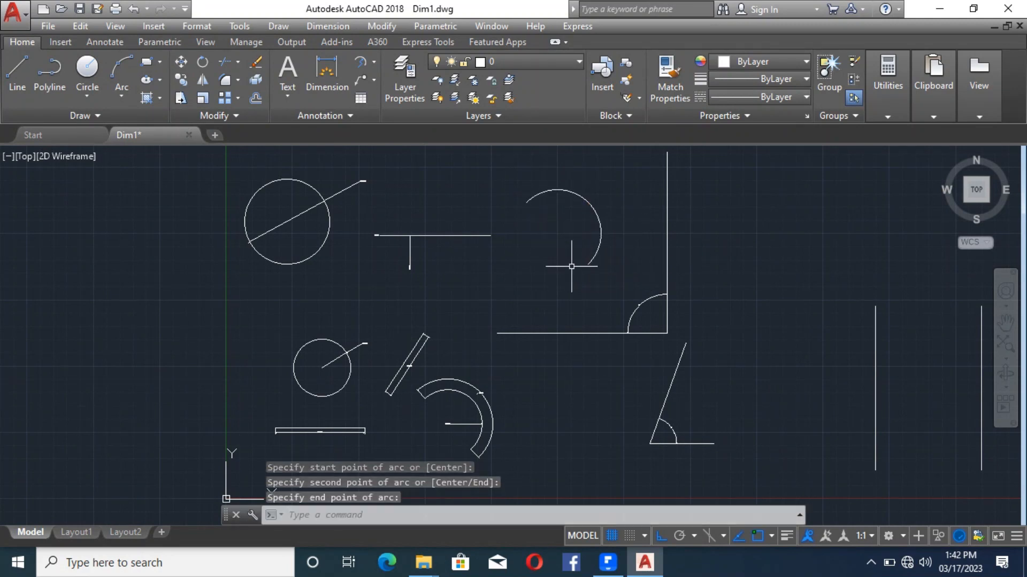
Add a jogged radius dimension to the new arc, with the center override outside its upper-right side and the jog beyond the text.
scroll(598, 187, up, 4)
click(360, 80)
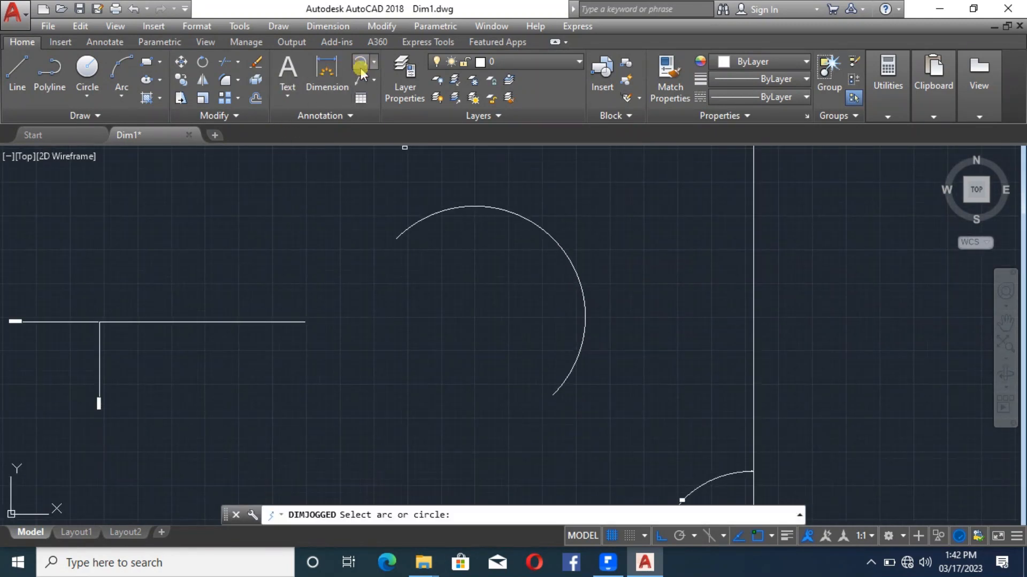
click(579, 295)
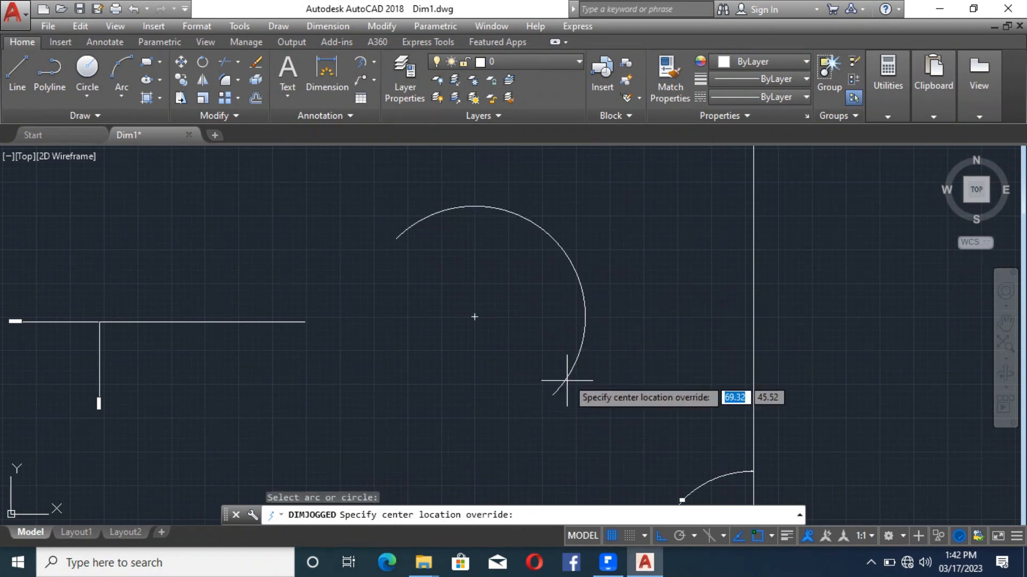
click(600, 235)
scroll(604, 241, up, 3)
scroll(604, 244, up, 2)
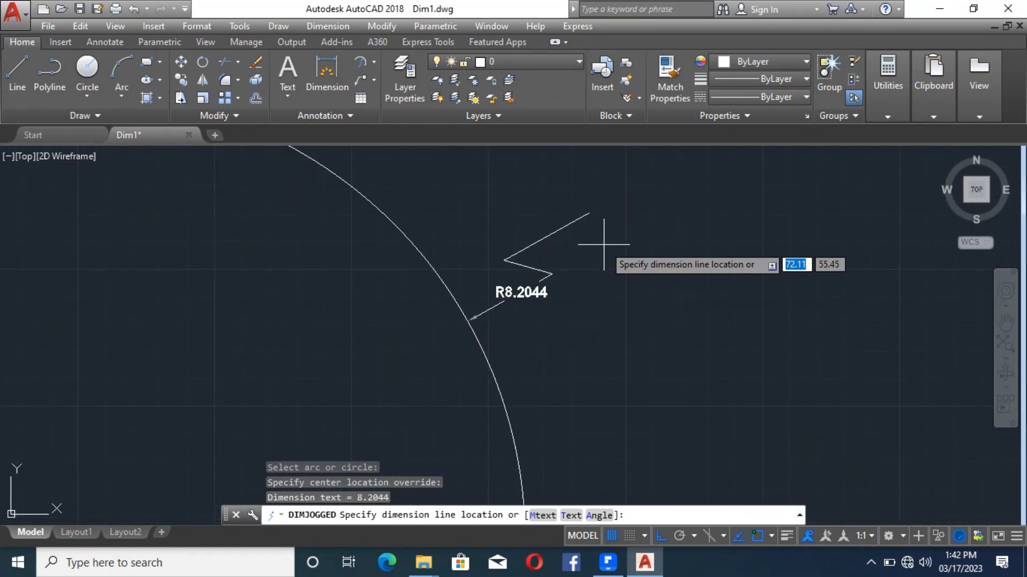
click(524, 275)
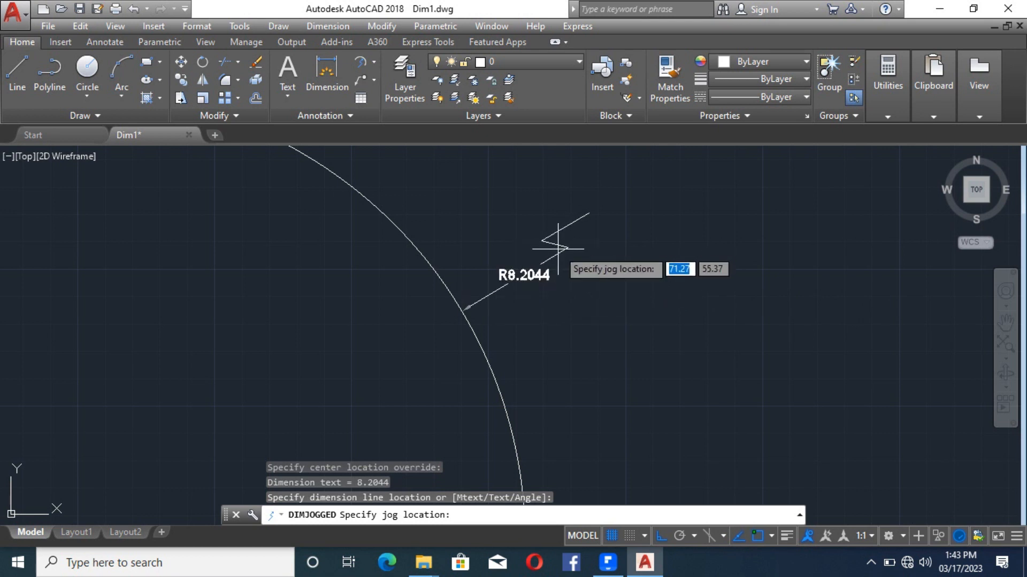
click(555, 248)
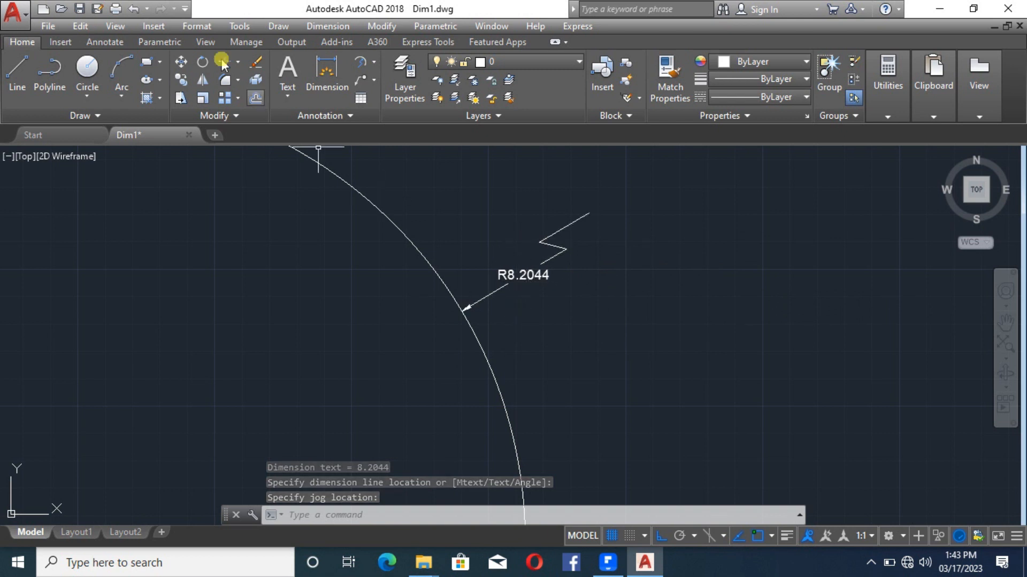
Add a regular radius dimension to the same arc with its text outside, beside the jogged dimension, and compare the two.
click(360, 62)
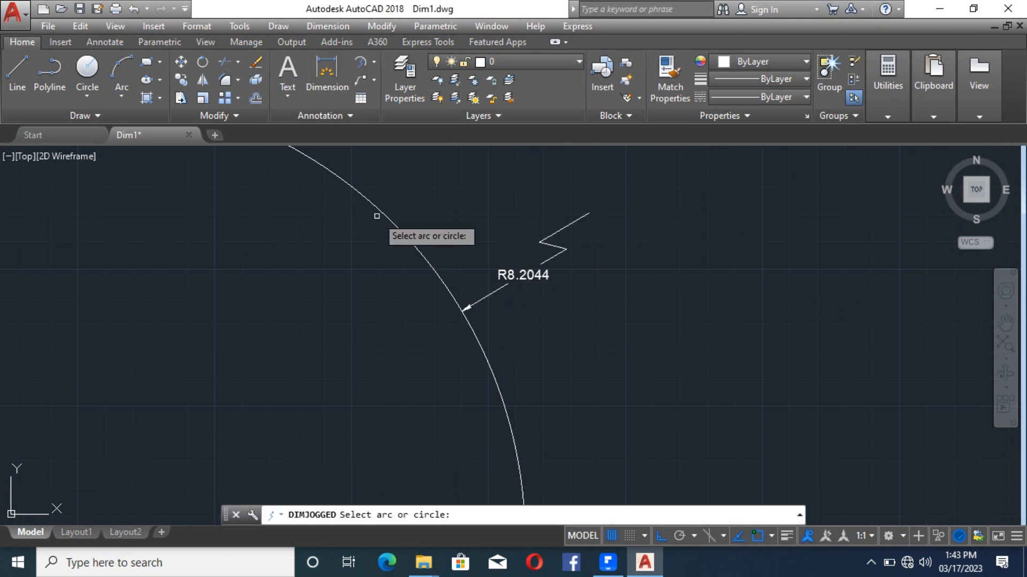
click(373, 62)
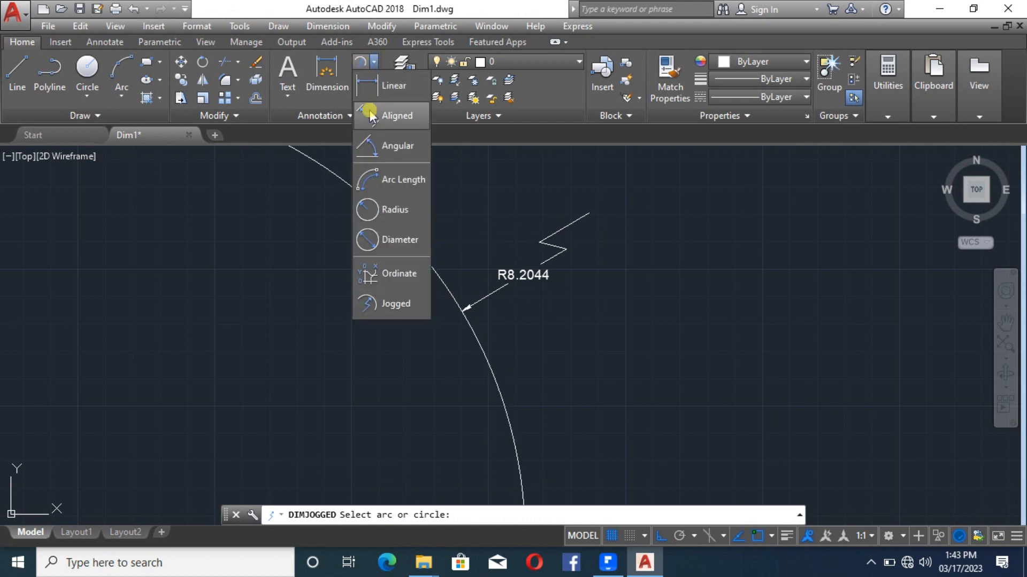
click(381, 214)
scroll(388, 223, down, 5)
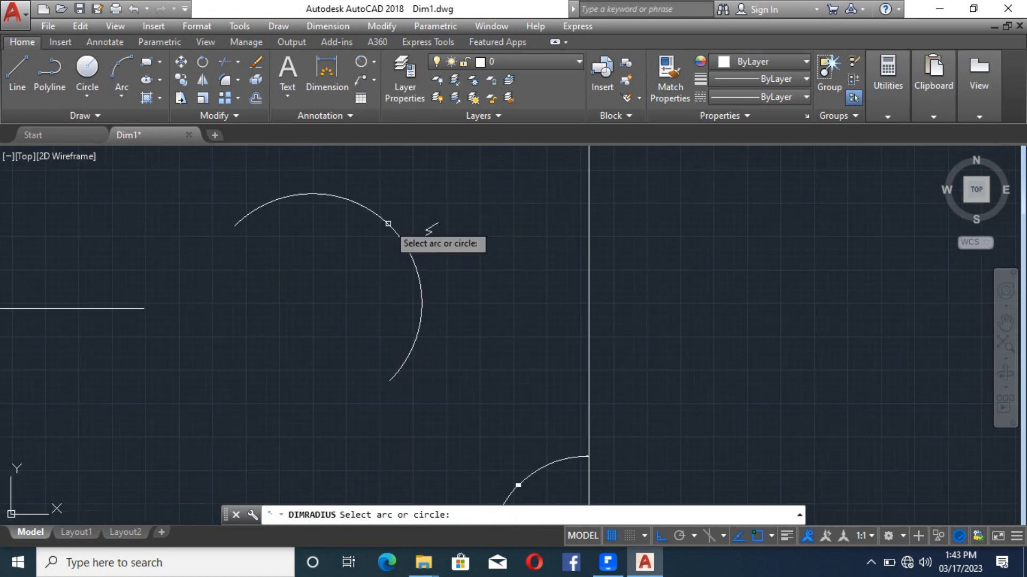
click(387, 223)
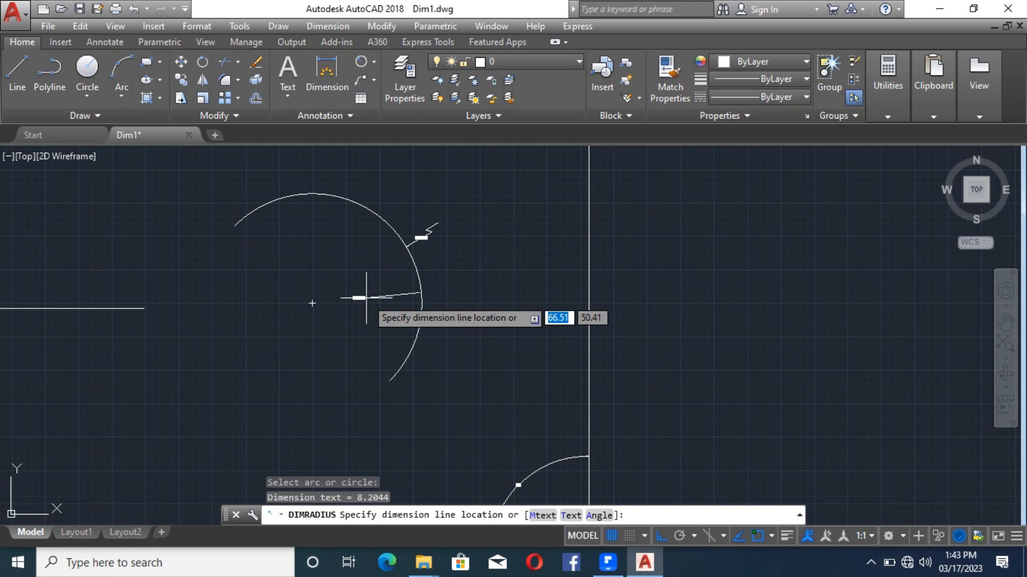
scroll(500, 258, up, 2)
click(475, 242)
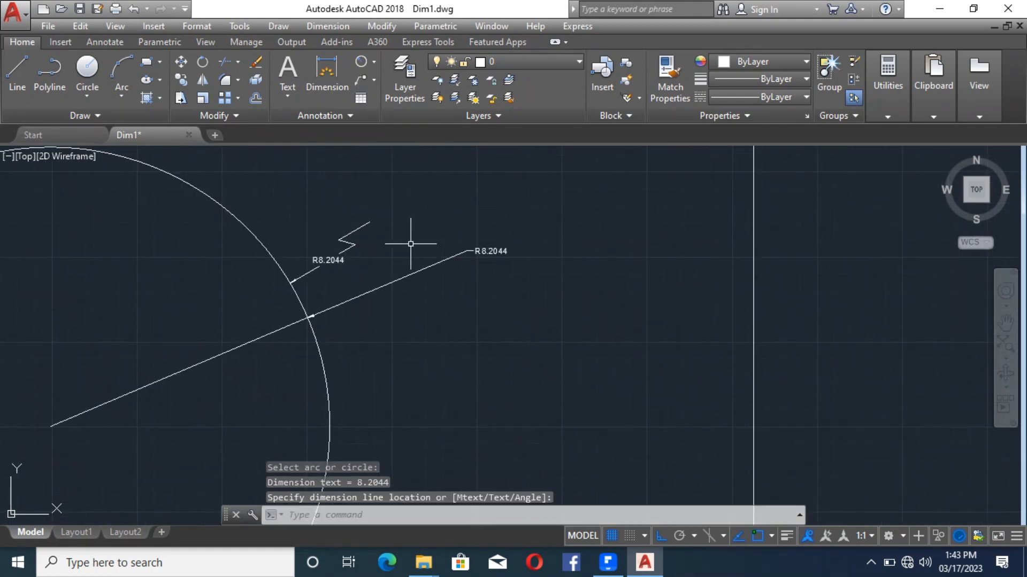
scroll(414, 246, up, 4)
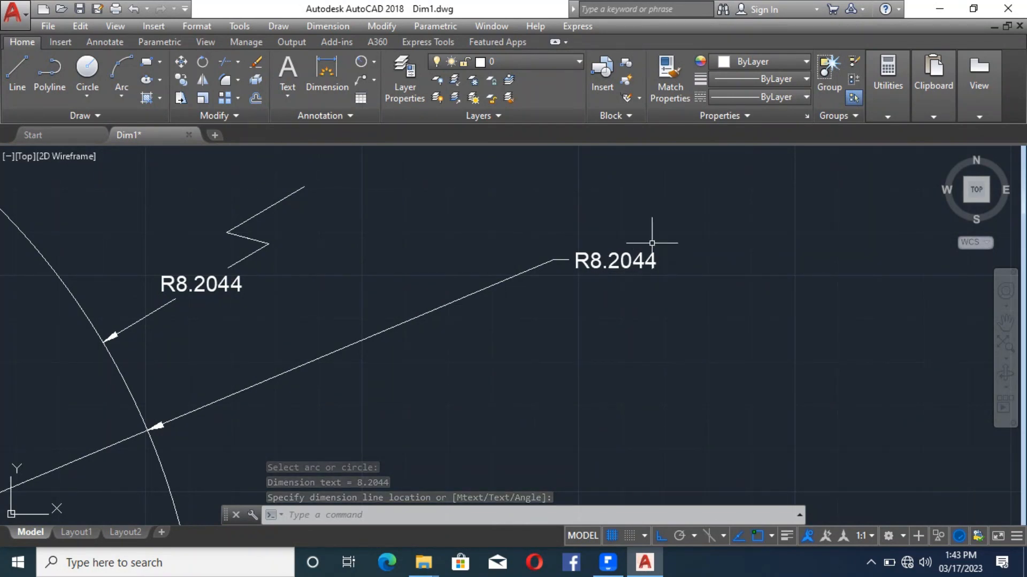
scroll(331, 238, down, 2)
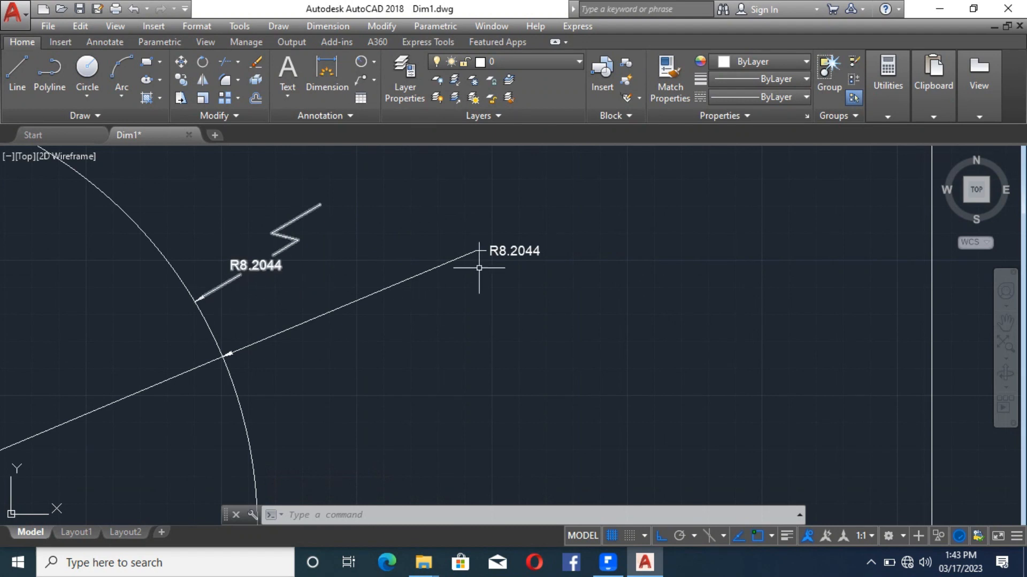
scroll(362, 277, down, 5)
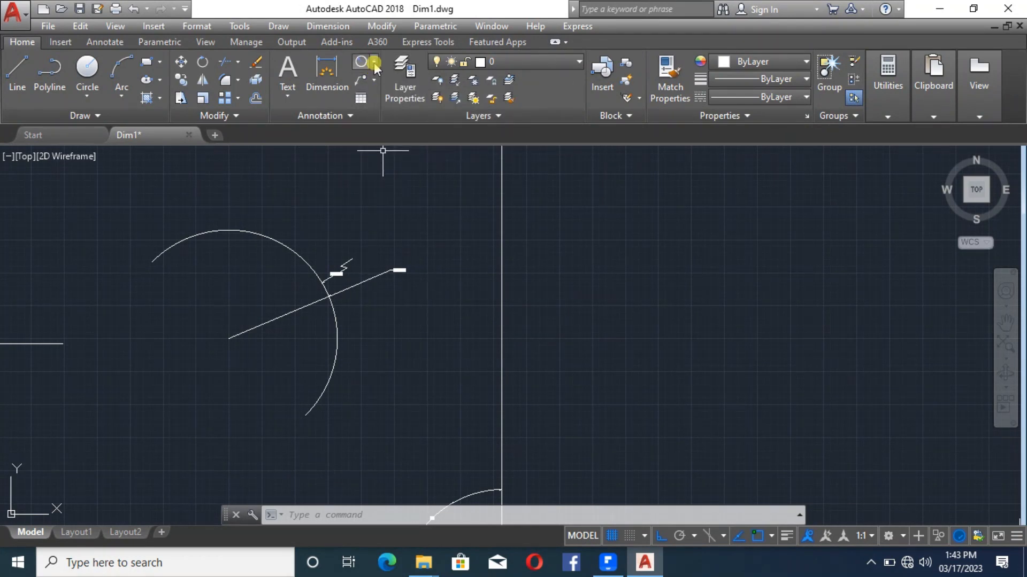
scroll(408, 271, down, 4)
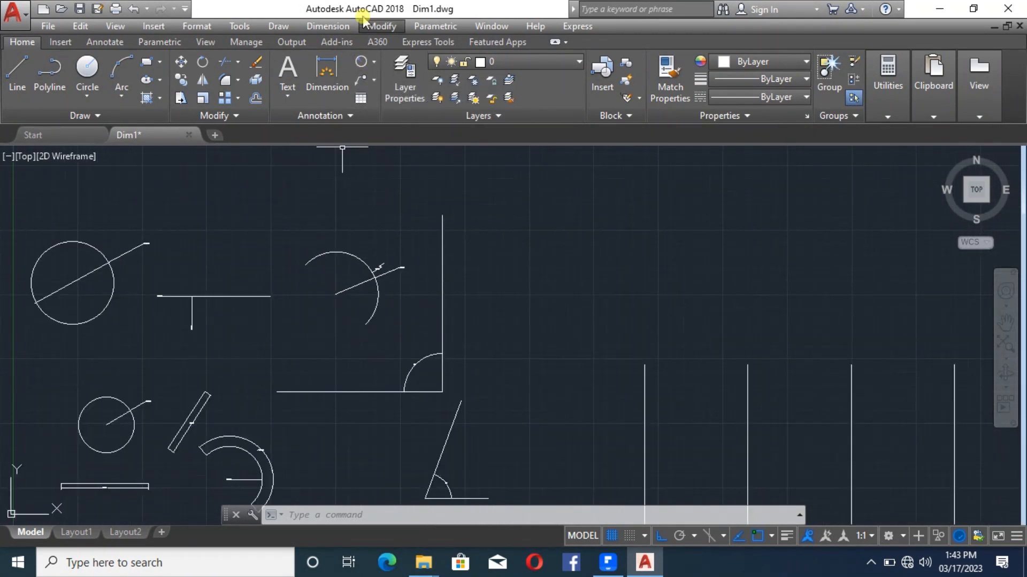
click(375, 63)
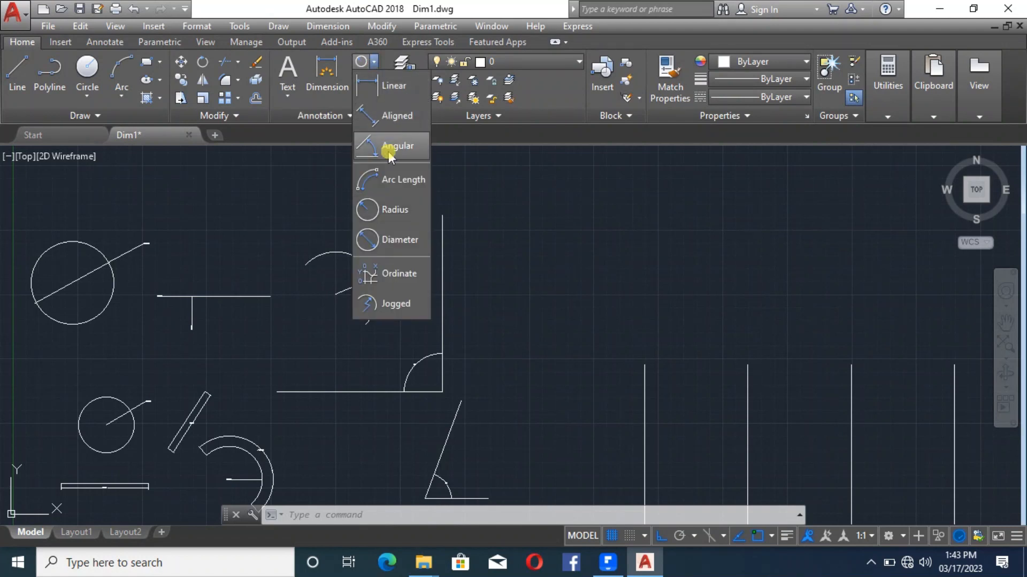
click(397, 92)
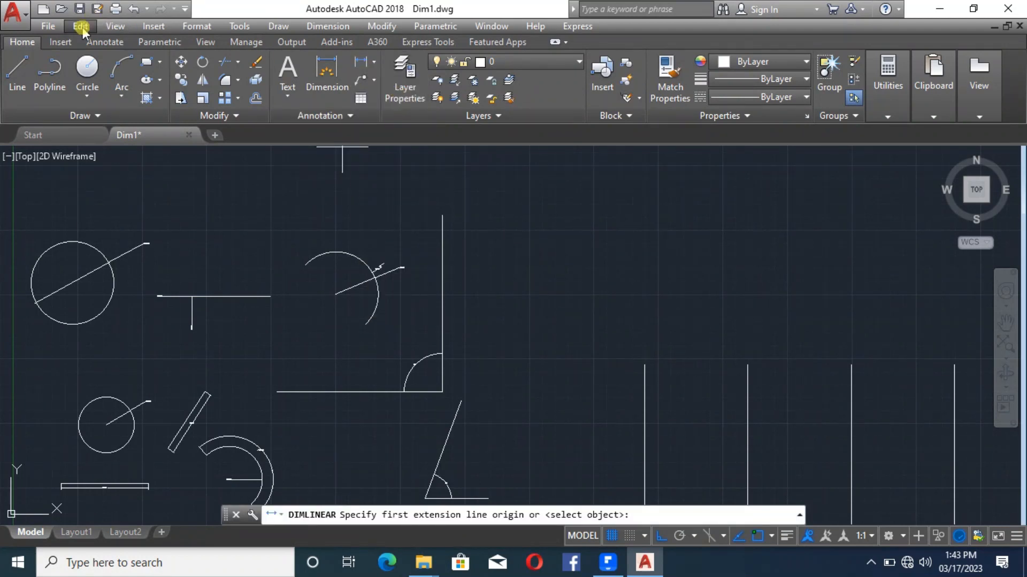
click(100, 43)
scroll(315, 289, down, 6)
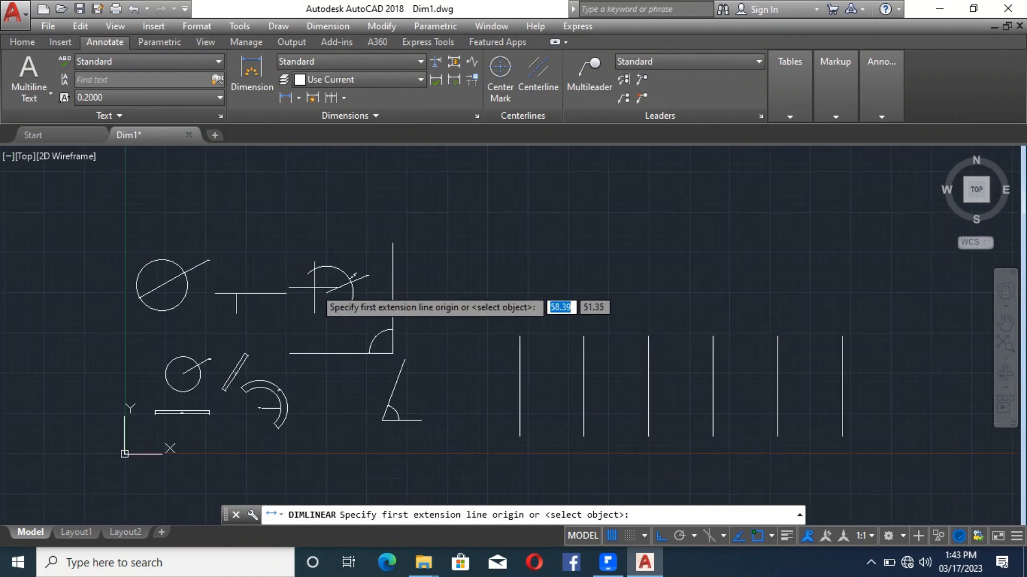
scroll(495, 348, up, 4)
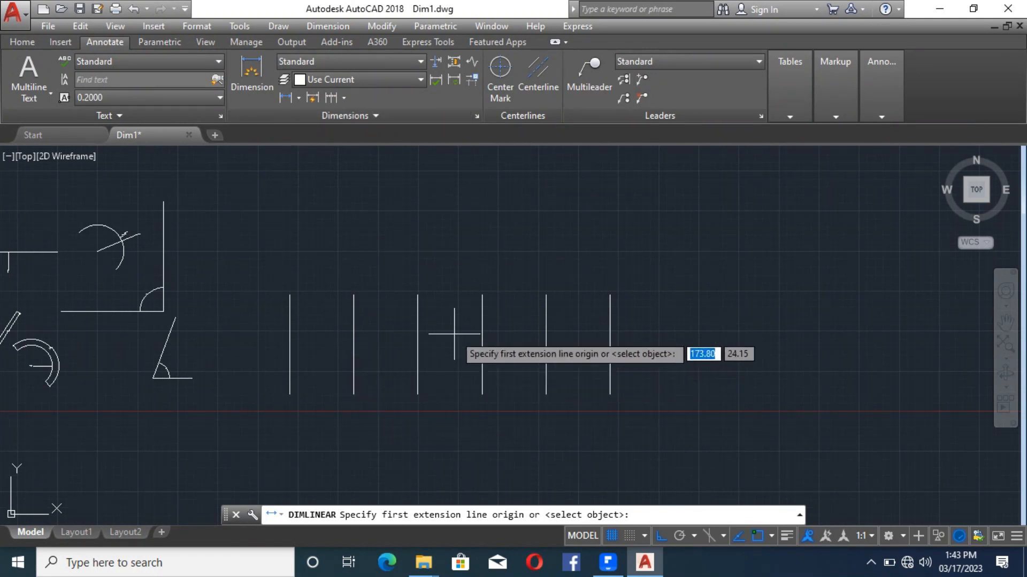
key(Escape)
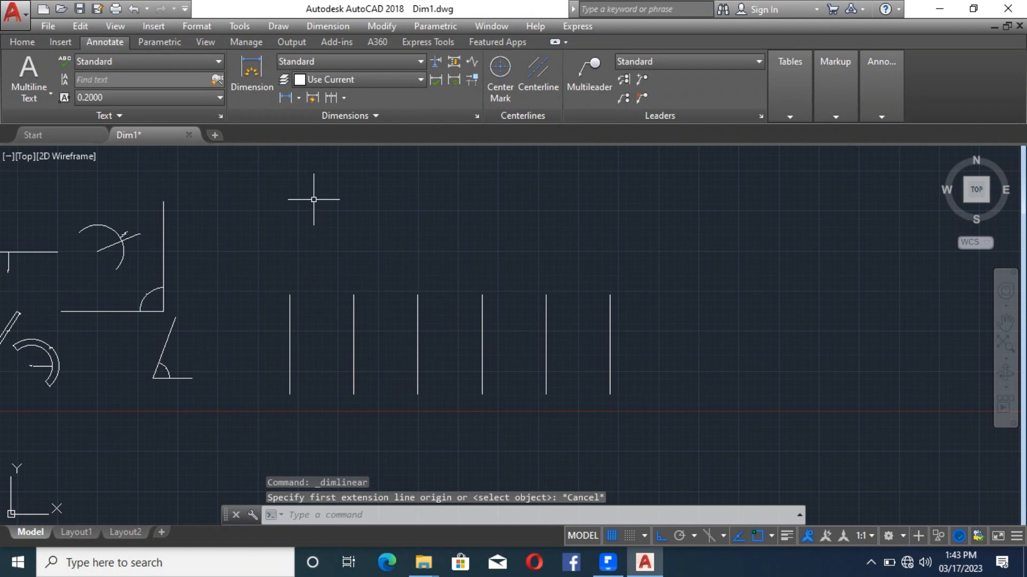
Add a linear dimension between the top endpoints of the first two vertical lines, placing it just above them.
click(299, 98)
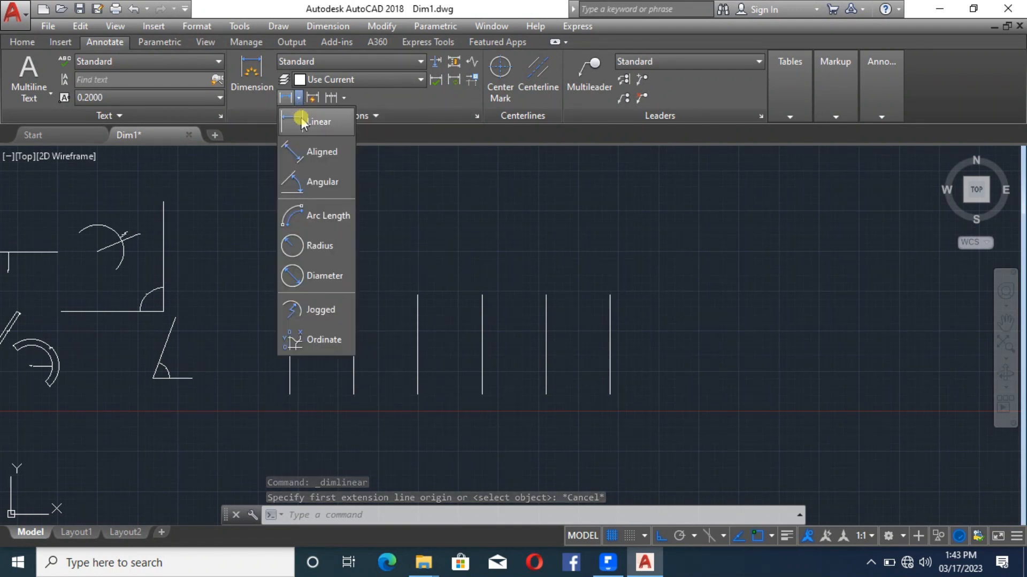
click(303, 123)
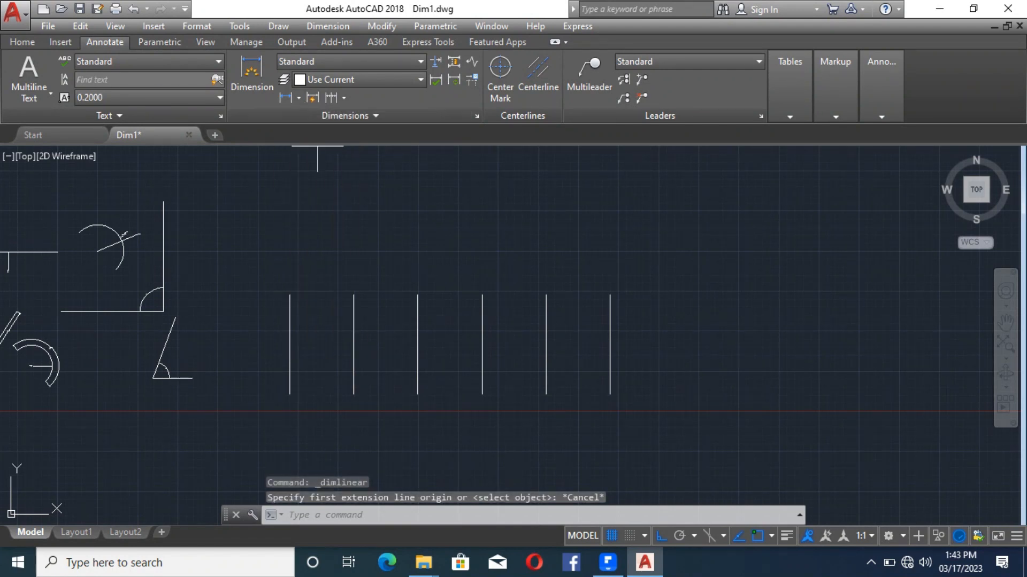
click(289, 295)
click(353, 295)
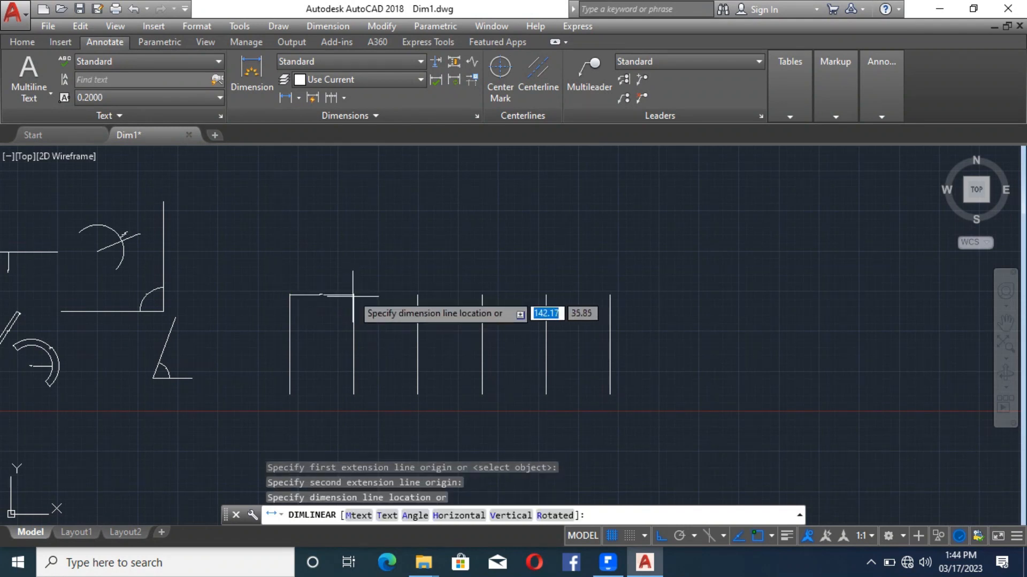
scroll(352, 295, up, 5)
scroll(411, 324, down, 5)
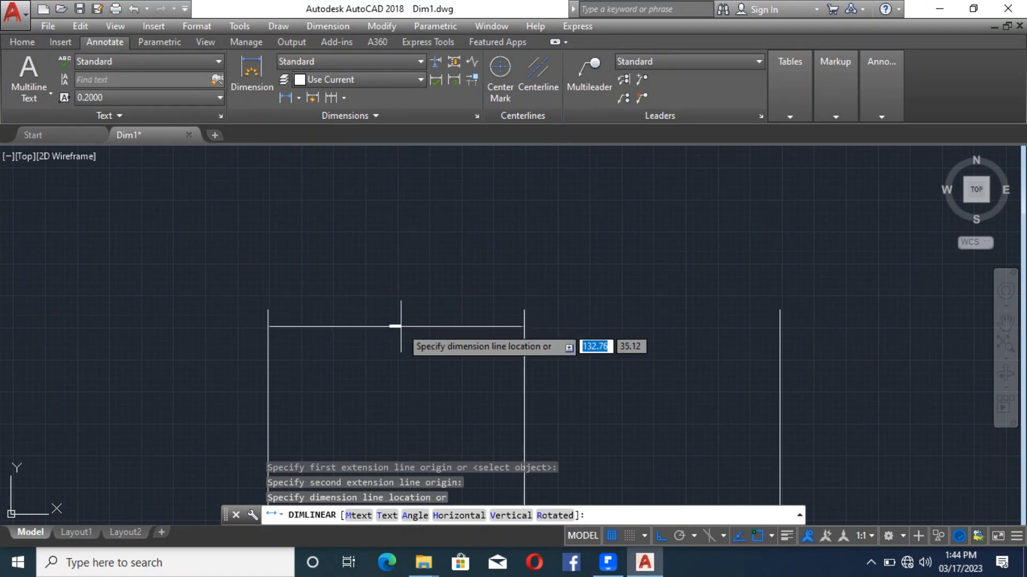
click(408, 265)
scroll(206, 292, down, 4)
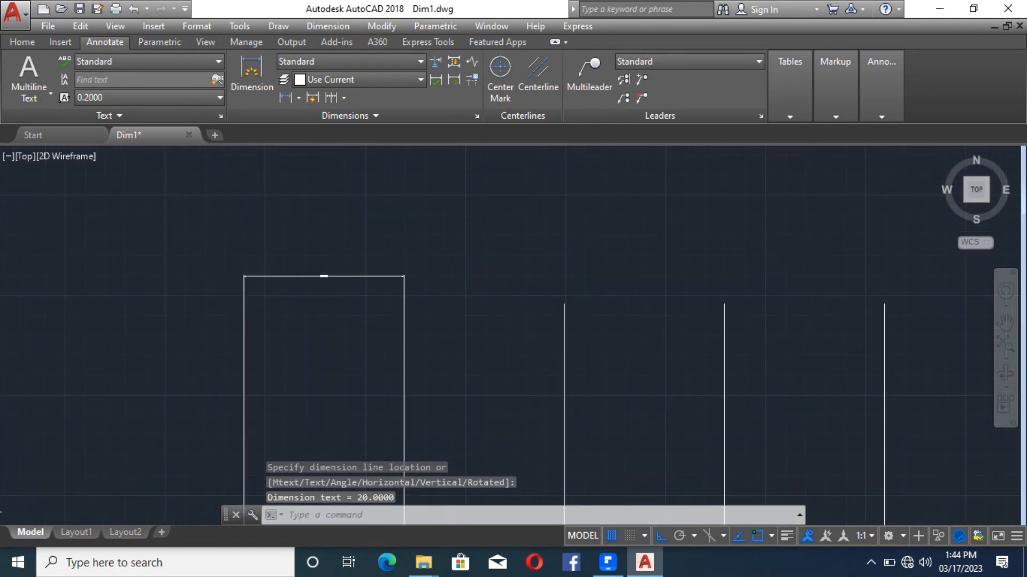
Continue the top dimension as a chain across the third to sixth vertical lines, using their top endpoints, and end the Continue command.
click(344, 97)
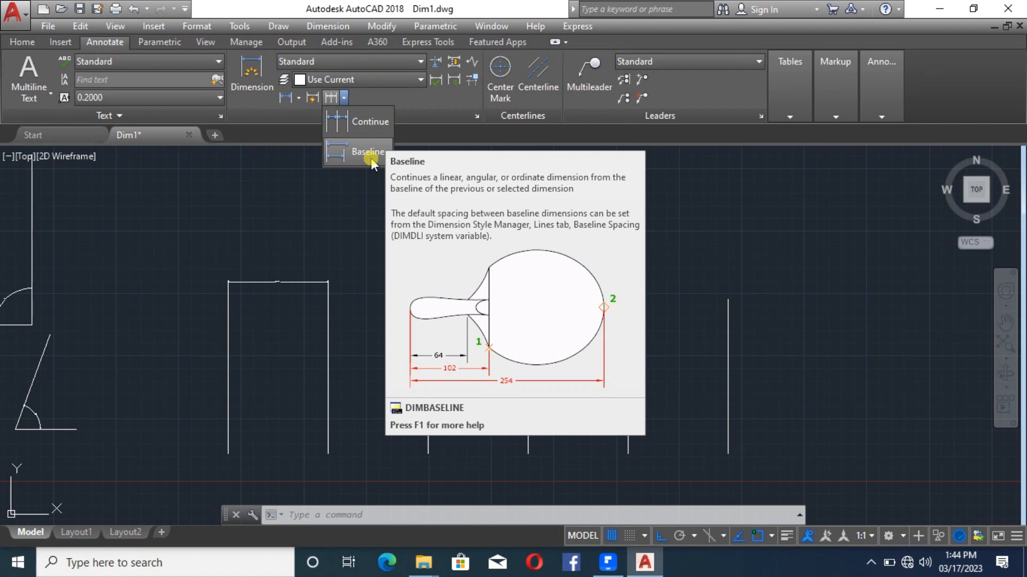
click(351, 129)
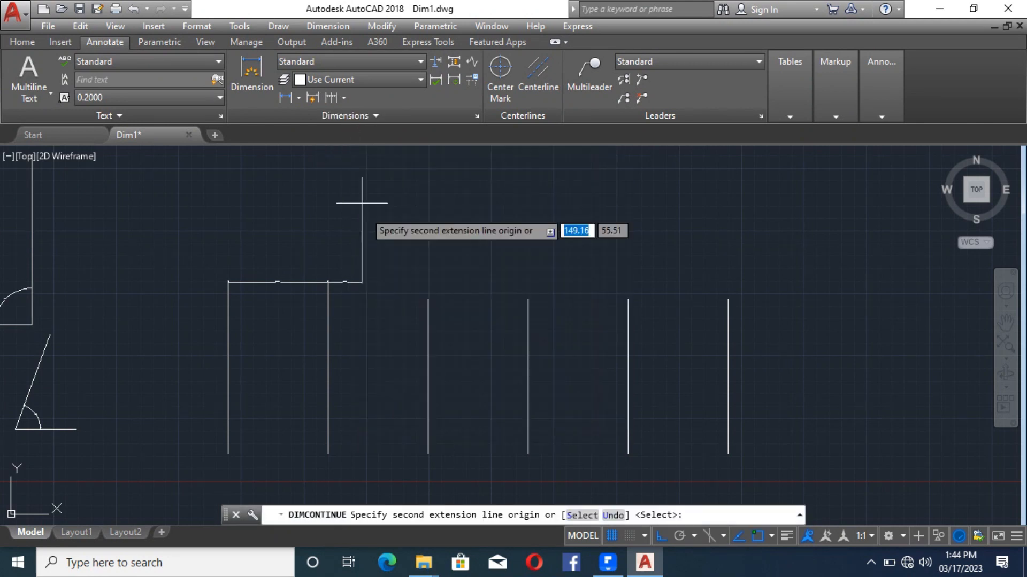
click(428, 299)
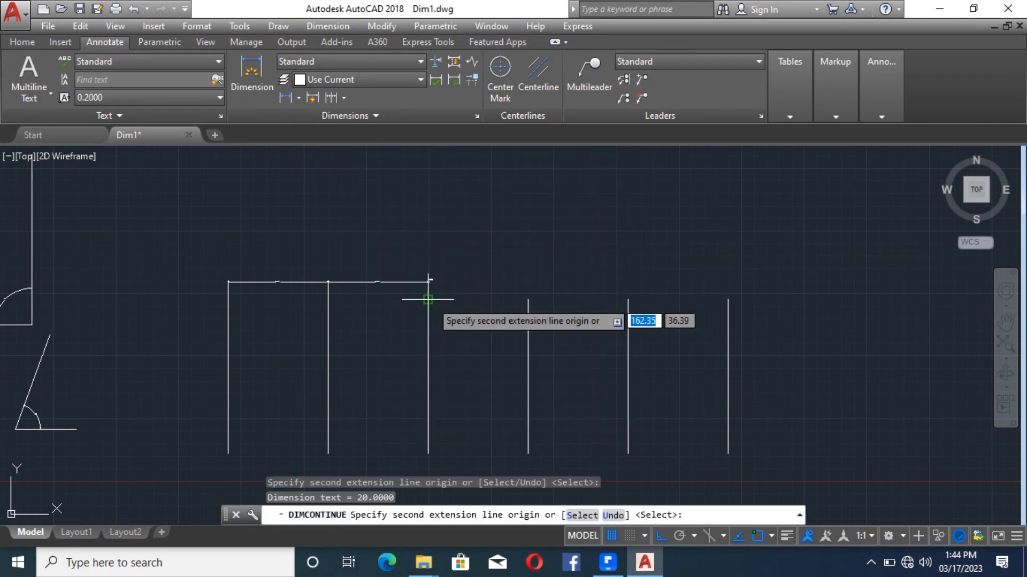
click(528, 299)
click(627, 300)
scroll(321, 272, up, 4)
scroll(480, 309, down, 3)
scroll(320, 287, up, 3)
scroll(41, 262, down, 3)
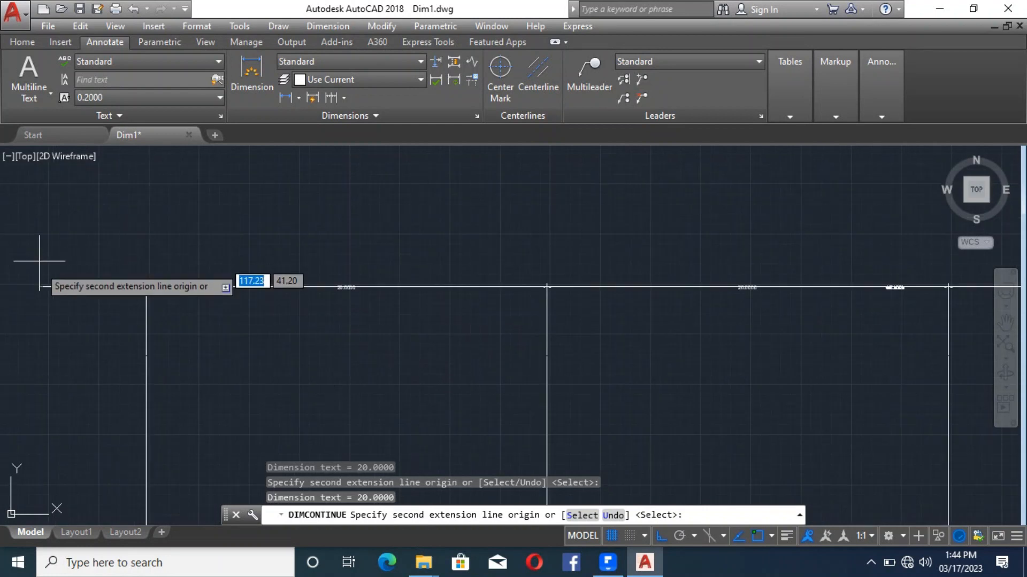
scroll(481, 321, down, 2)
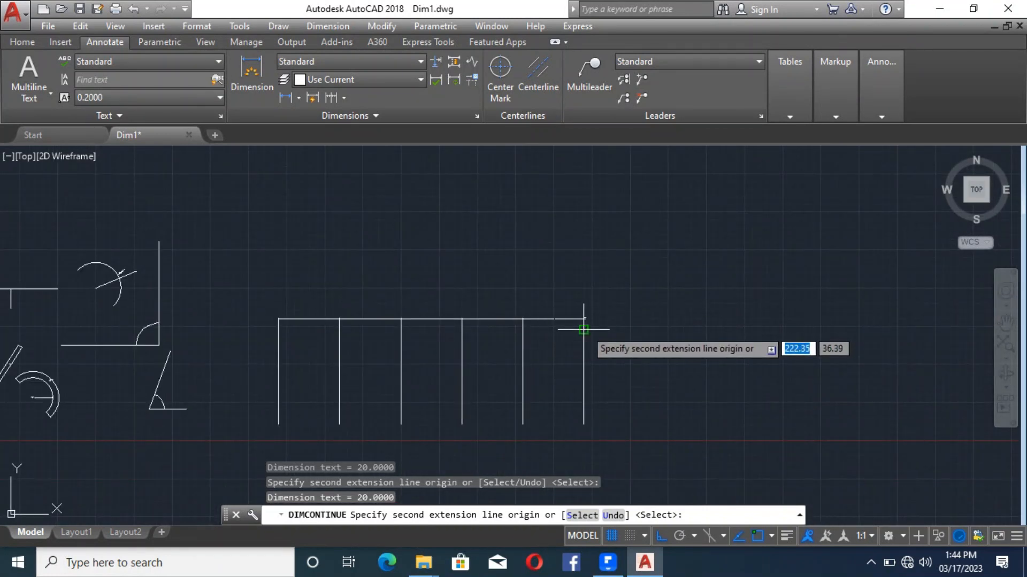
key(Escape)
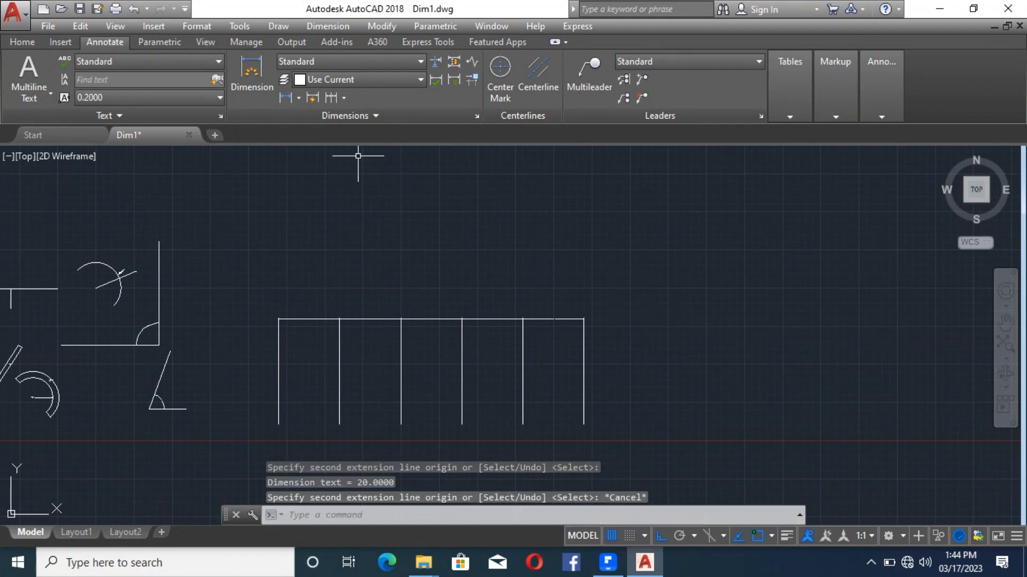
Add a linear dimension between the bottom endpoints of the first two vertical lines, placing it just below them.
click(285, 98)
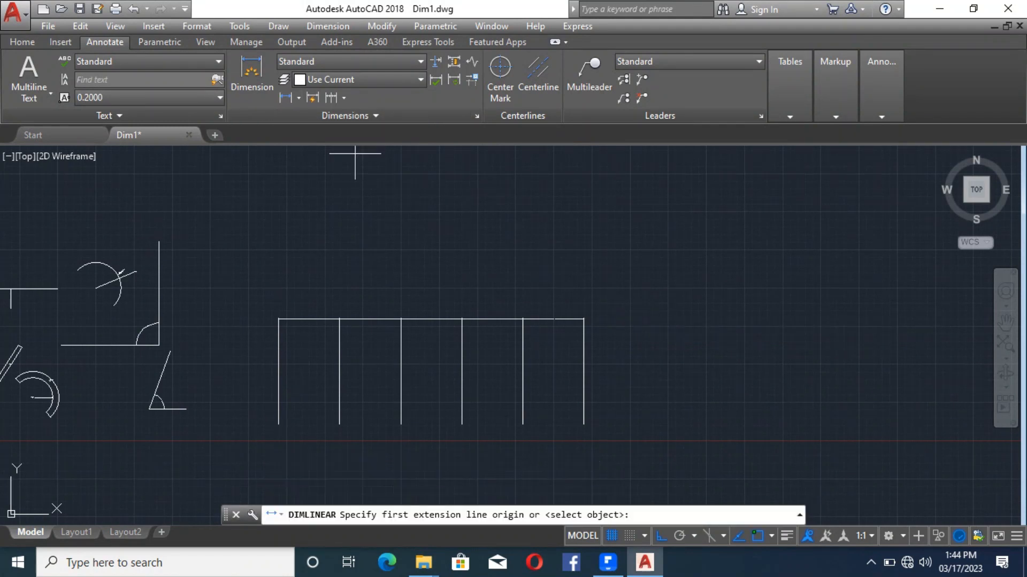
click(278, 425)
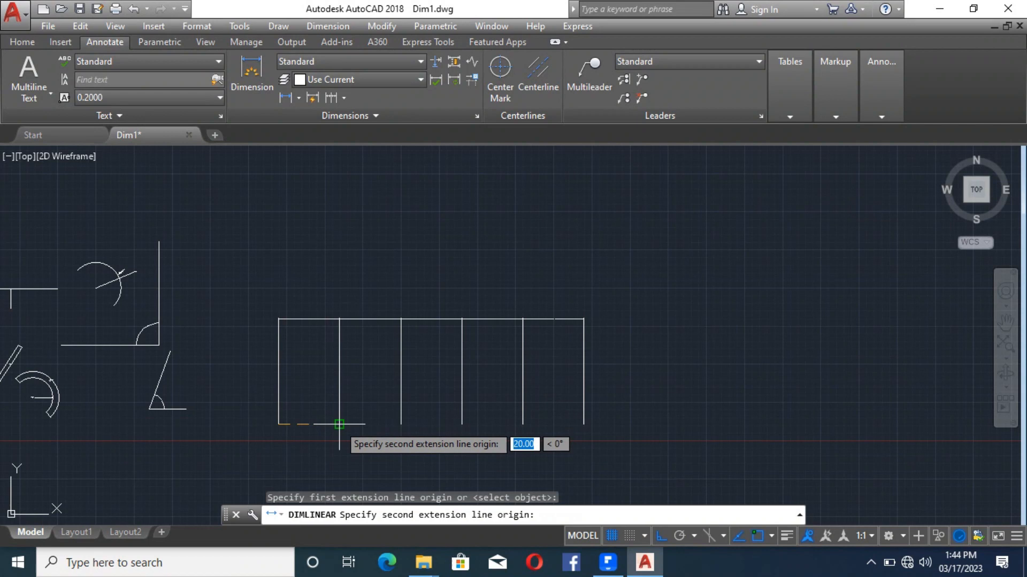
click(339, 425)
click(320, 433)
scroll(302, 445, up, 2)
scroll(301, 445, up, 5)
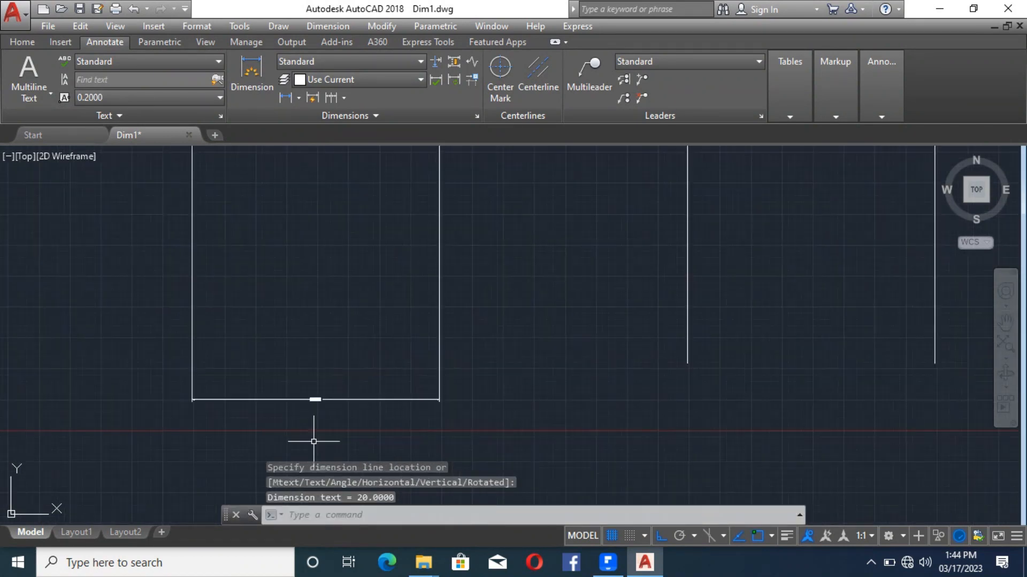
Start baseline dimensions from the lower linear dimension and add one to the bottom endpoint of the third vertical line.
click(345, 97)
click(349, 153)
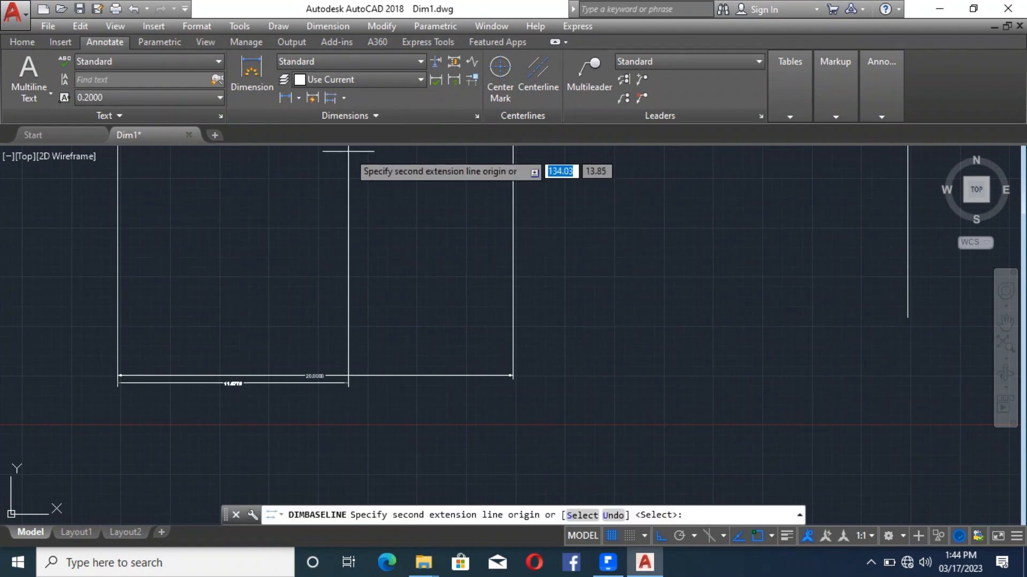
scroll(230, 481, down, 4)
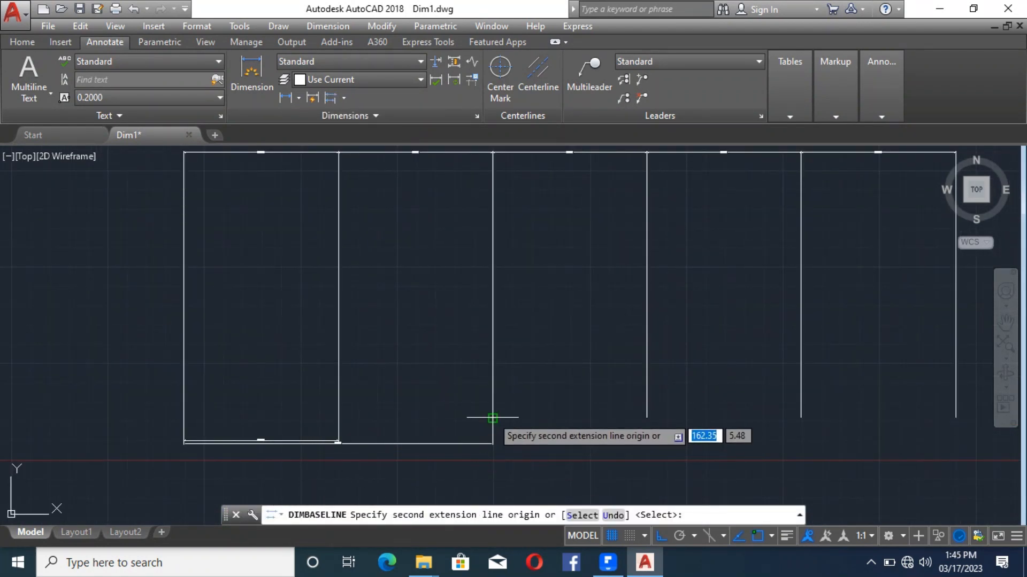
click(493, 417)
scroll(335, 455, up, 3)
scroll(437, 448, down, 3)
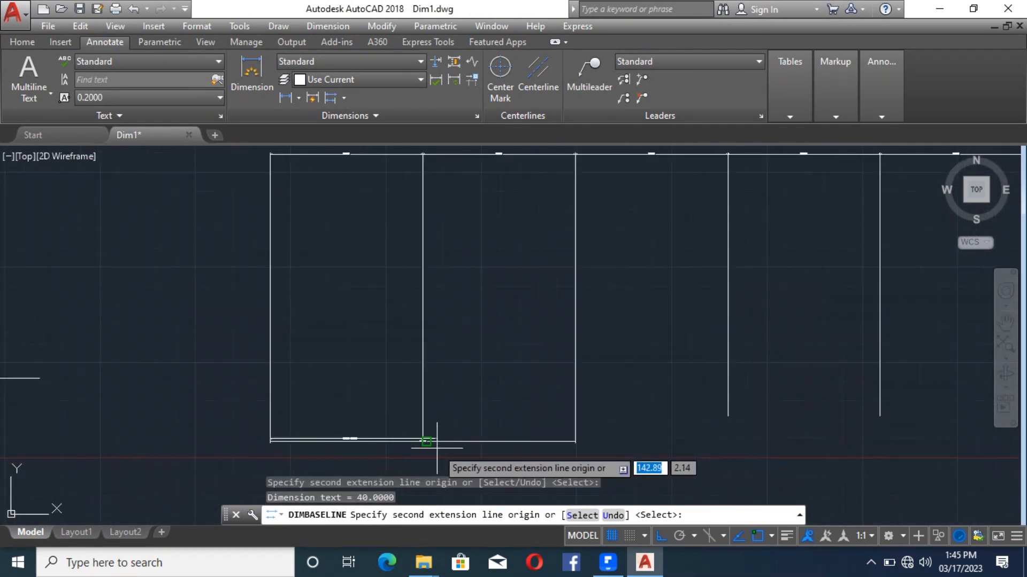
Add further baseline dimensions from the first line to the bottom endpoints of the fourth, fifth and sixth vertical lines.
click(581, 462)
scroll(711, 424, up, 2)
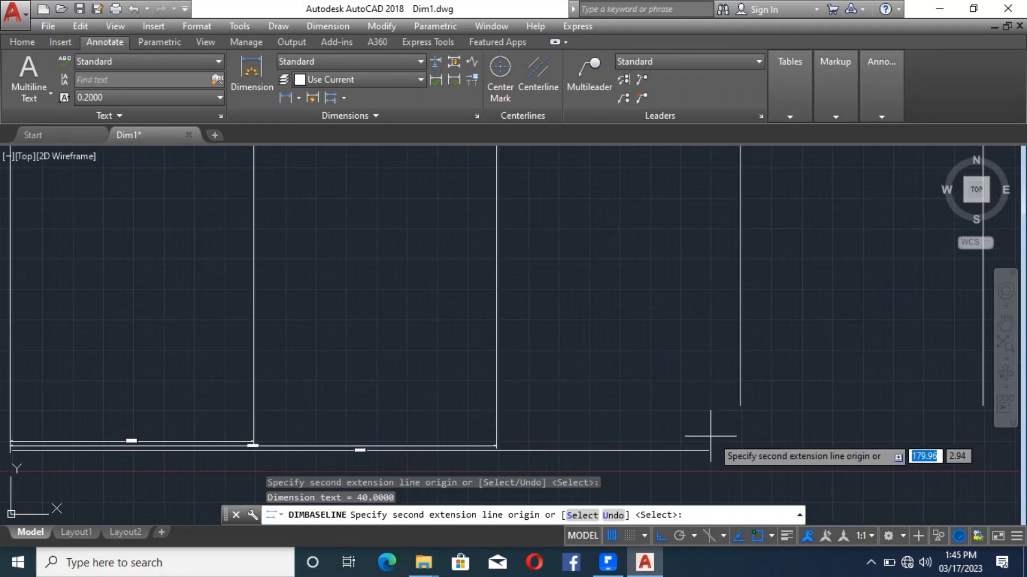
click(739, 405)
scroll(394, 458, up, 5)
scroll(394, 458, down, 6)
click(497, 368)
click(591, 367)
Examine the values and spacing of the stacked baseline dimensions below the vertical lines, and end the Baseline command.
scroll(545, 375, up, 5)
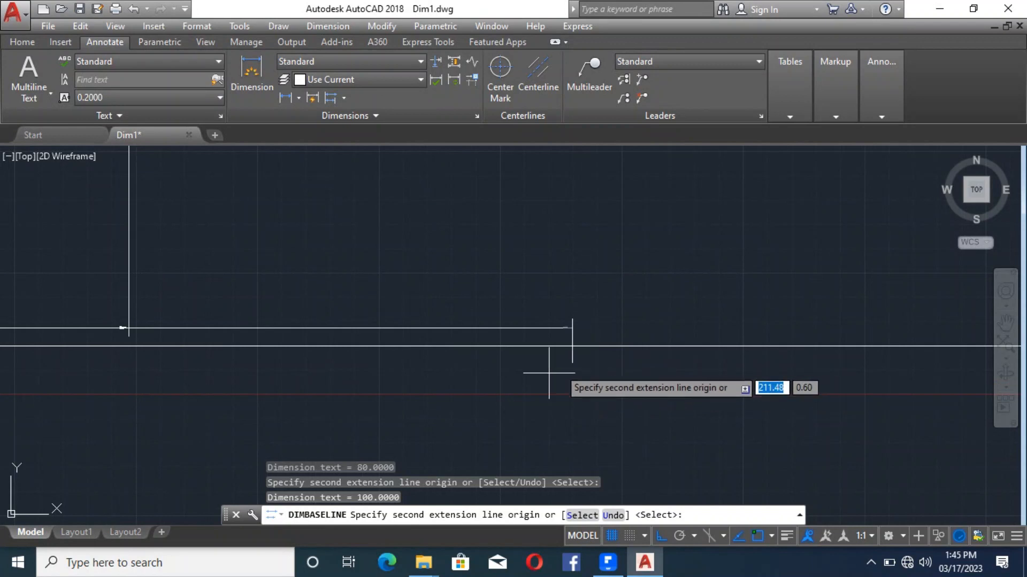
scroll(534, 385, down, 3)
scroll(375, 385, up, 2)
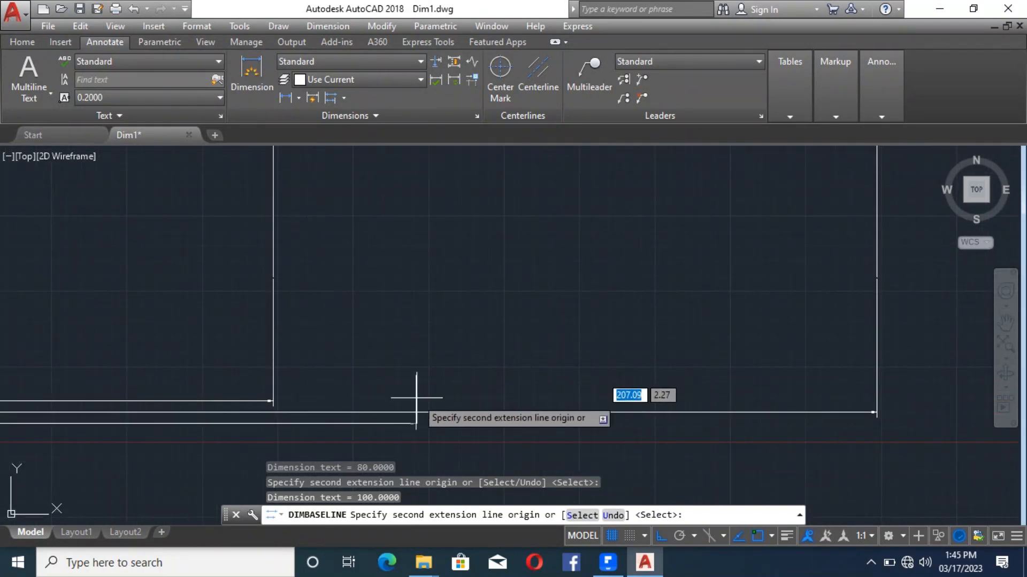
scroll(595, 403, down, 4)
scroll(106, 449, up, 5)
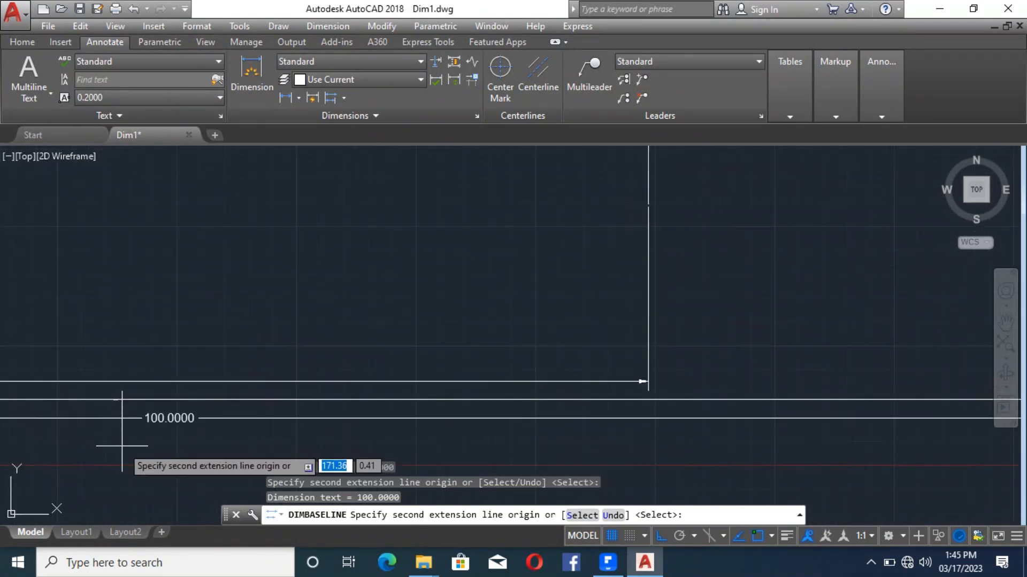
scroll(205, 419, down, 3)
scroll(206, 419, down, 2)
scroll(551, 409, down, 3)
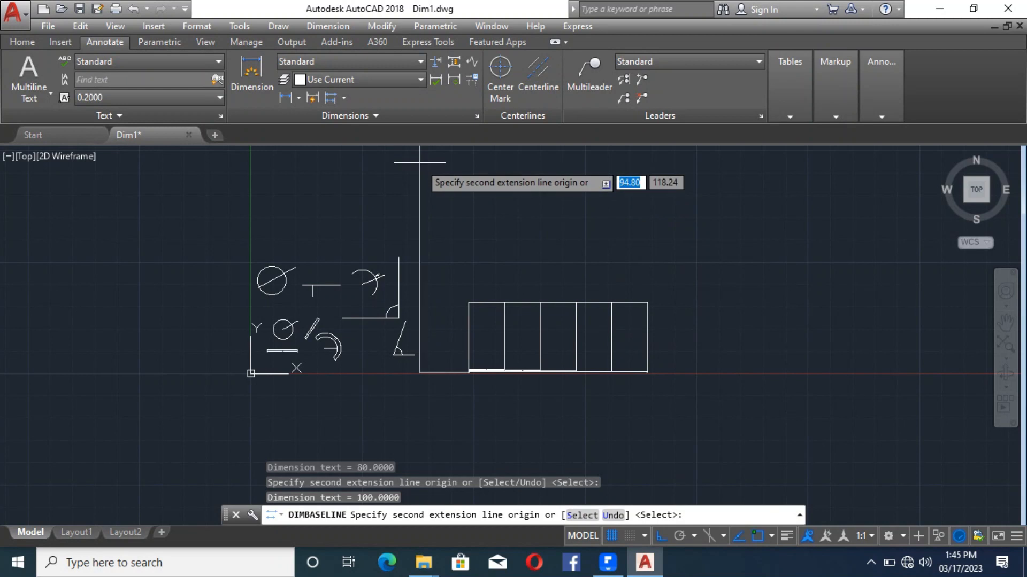
key(Escape)
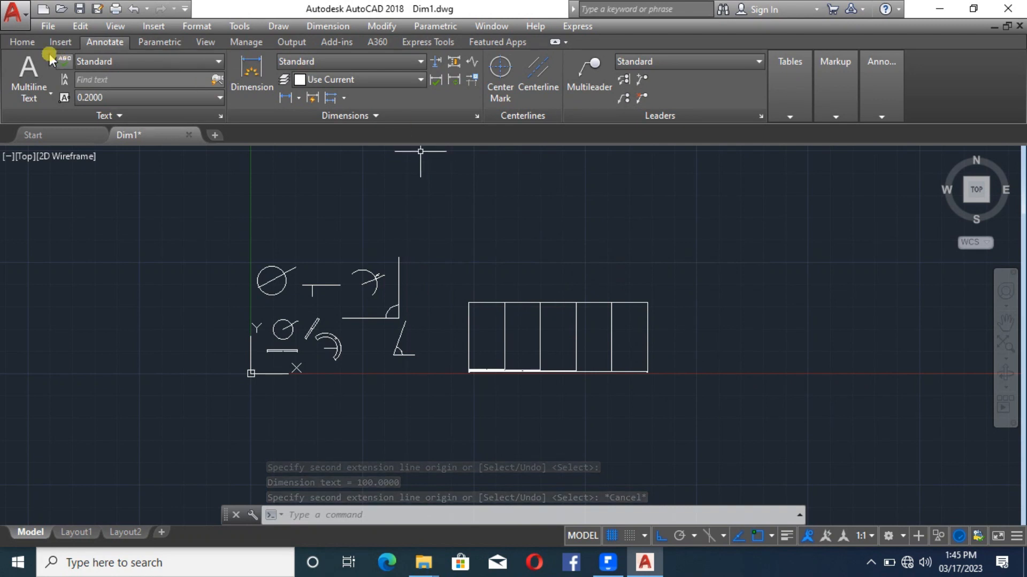
click(31, 45)
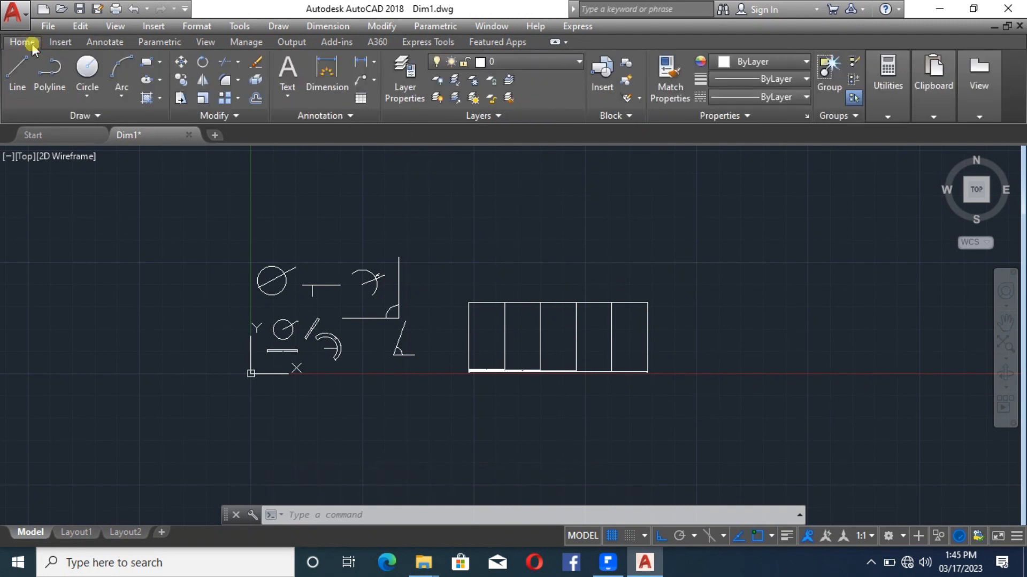